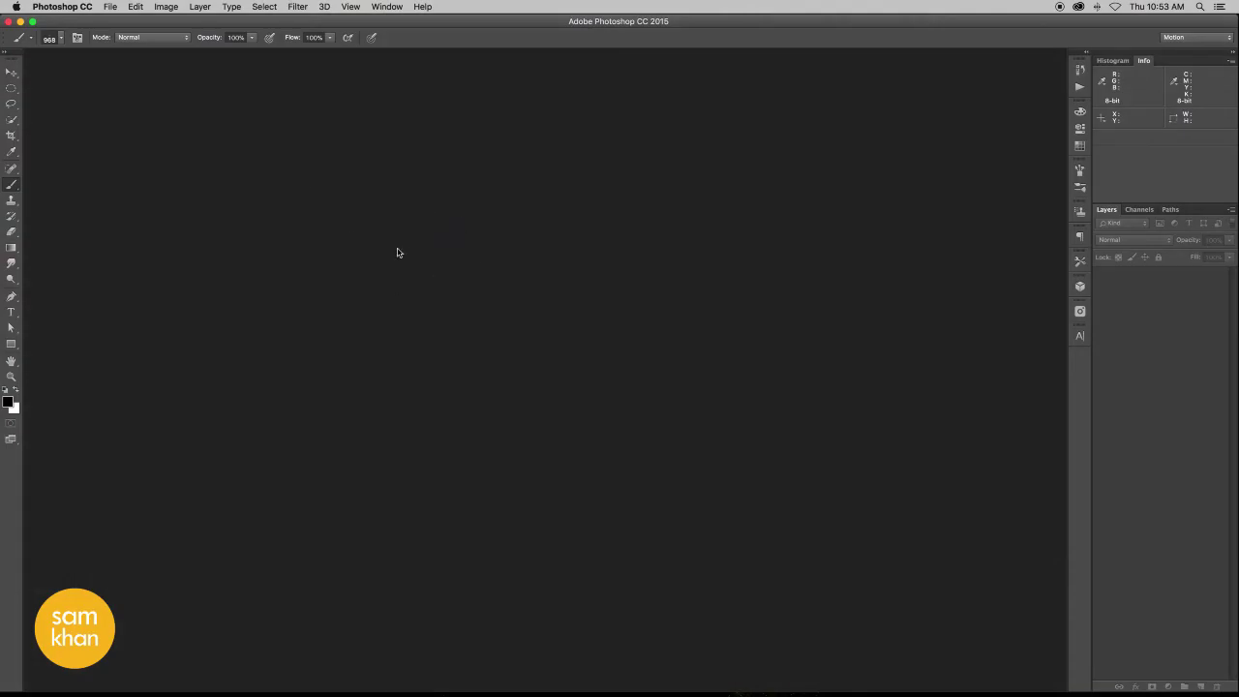
Create a new white document 56.889 × 32 inches at 200 pixels per inch
click(112, 10)
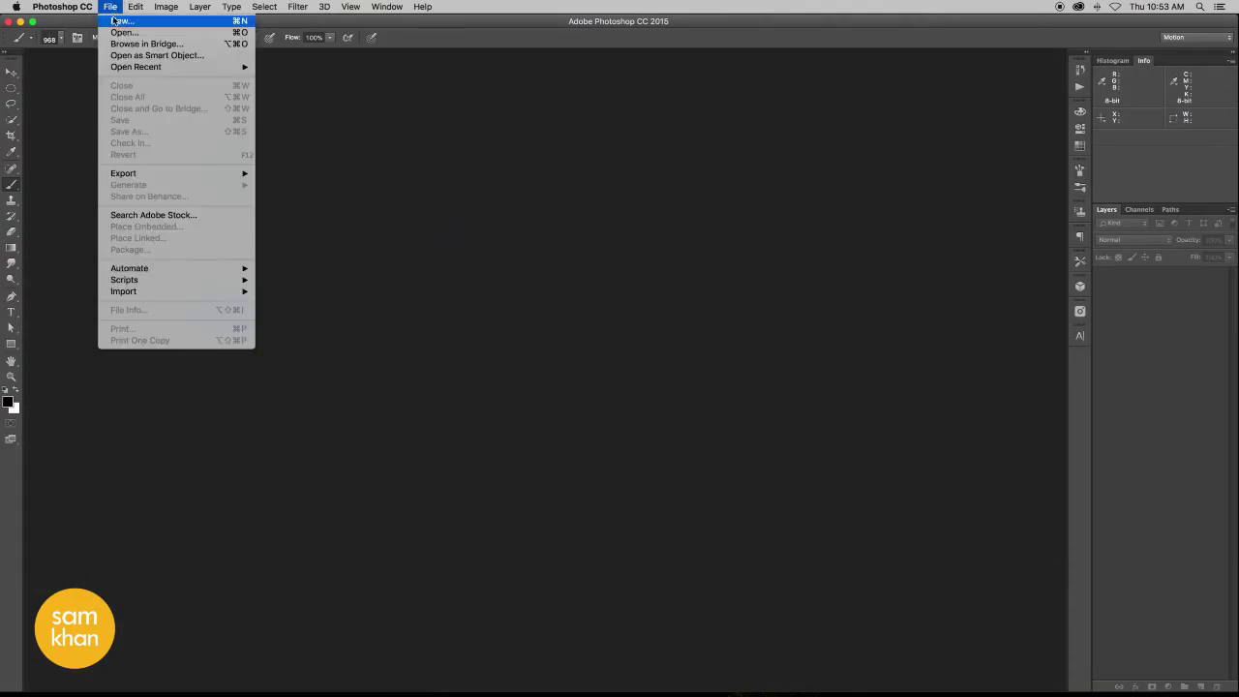
click(117, 22)
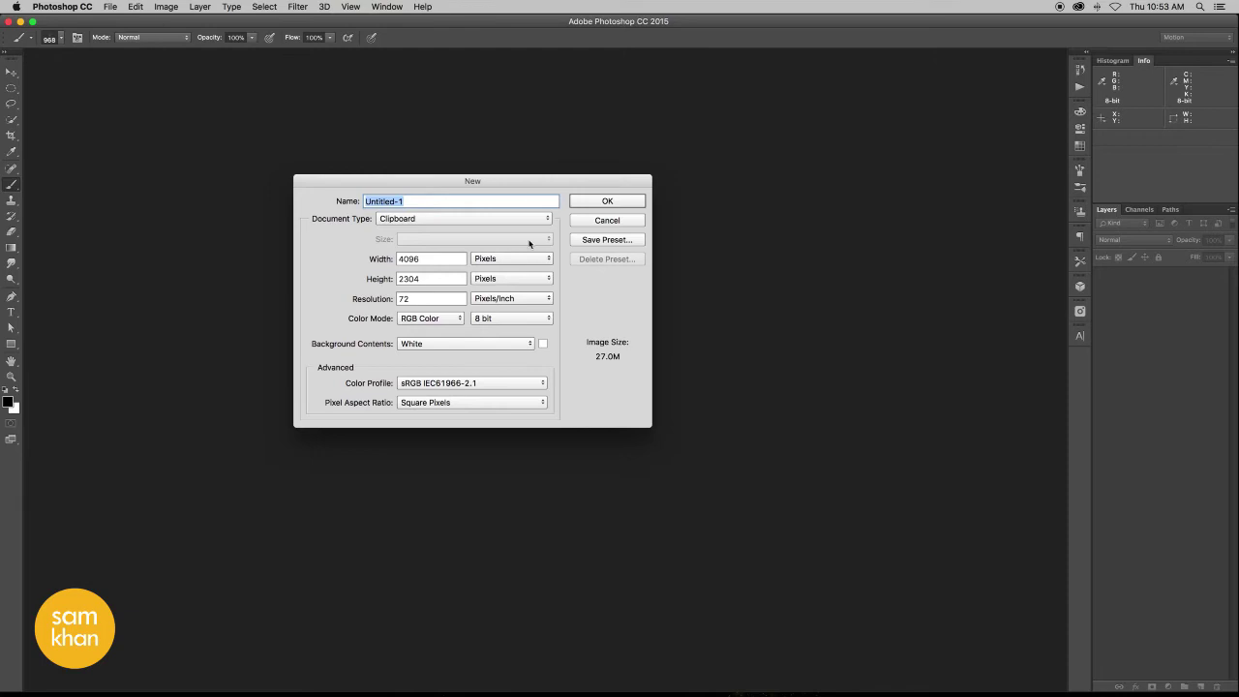
click(490, 264)
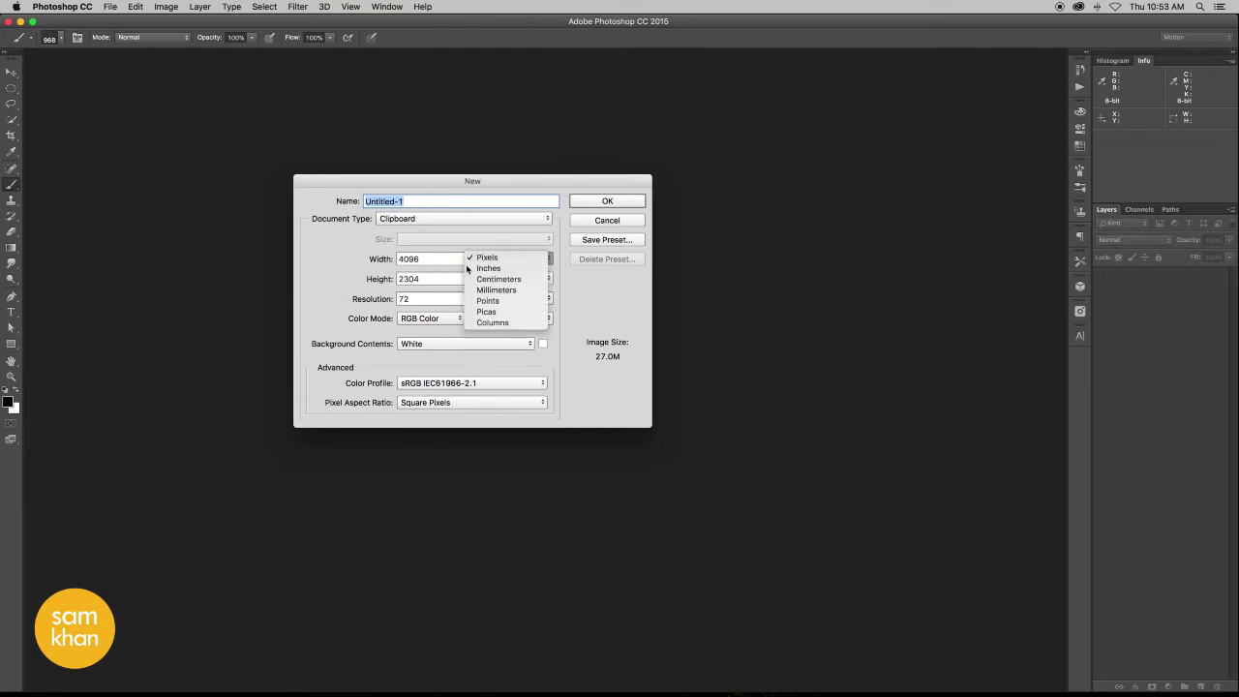
click(468, 267)
text(200)
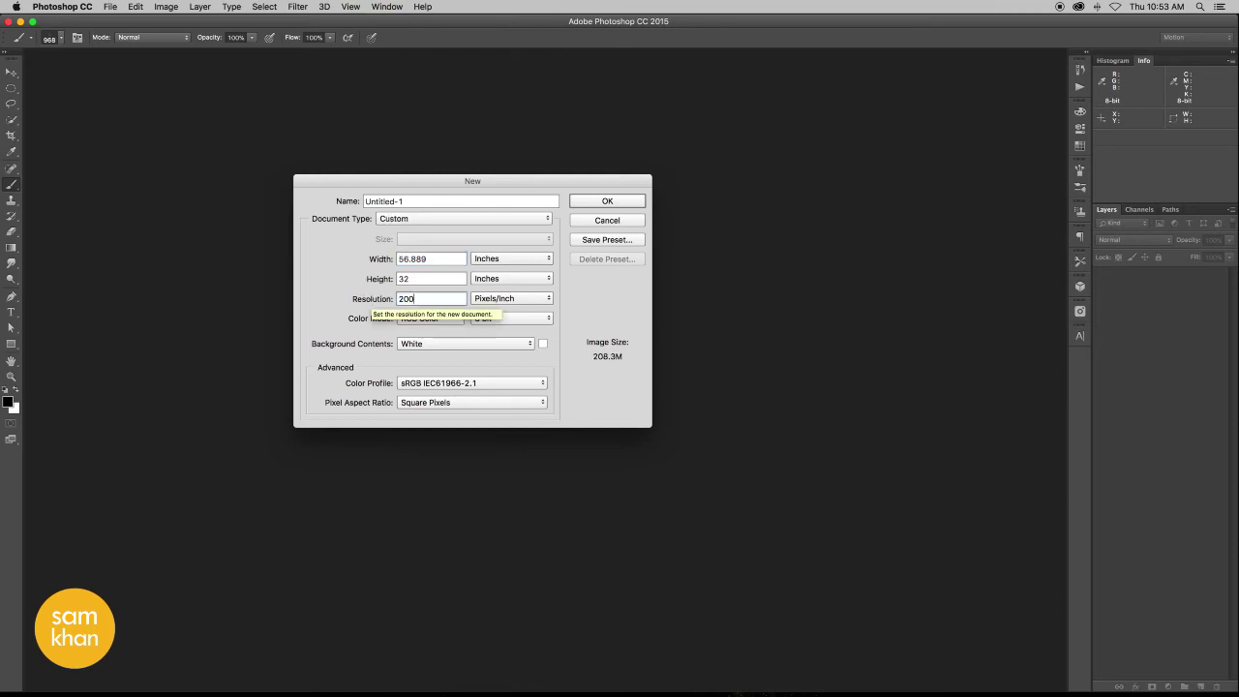
key(Return)
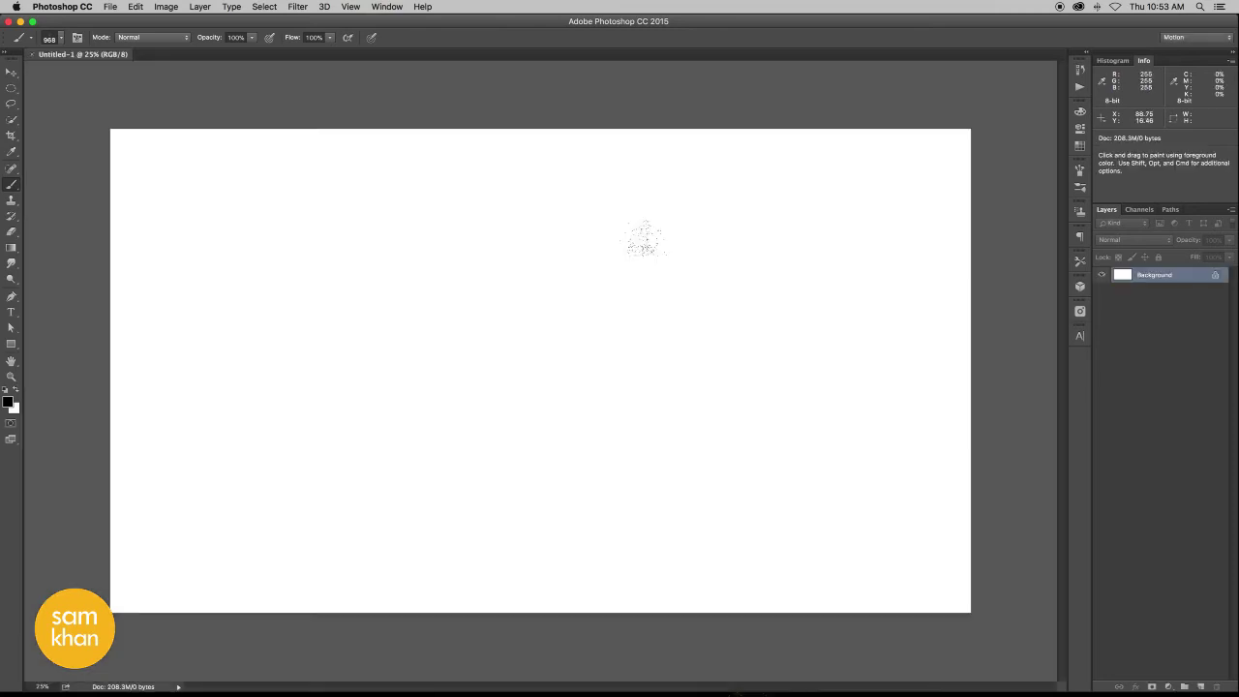
Place thanos.png as an embedded layer, scale it to about 191% and position it lower right
click(10, 72)
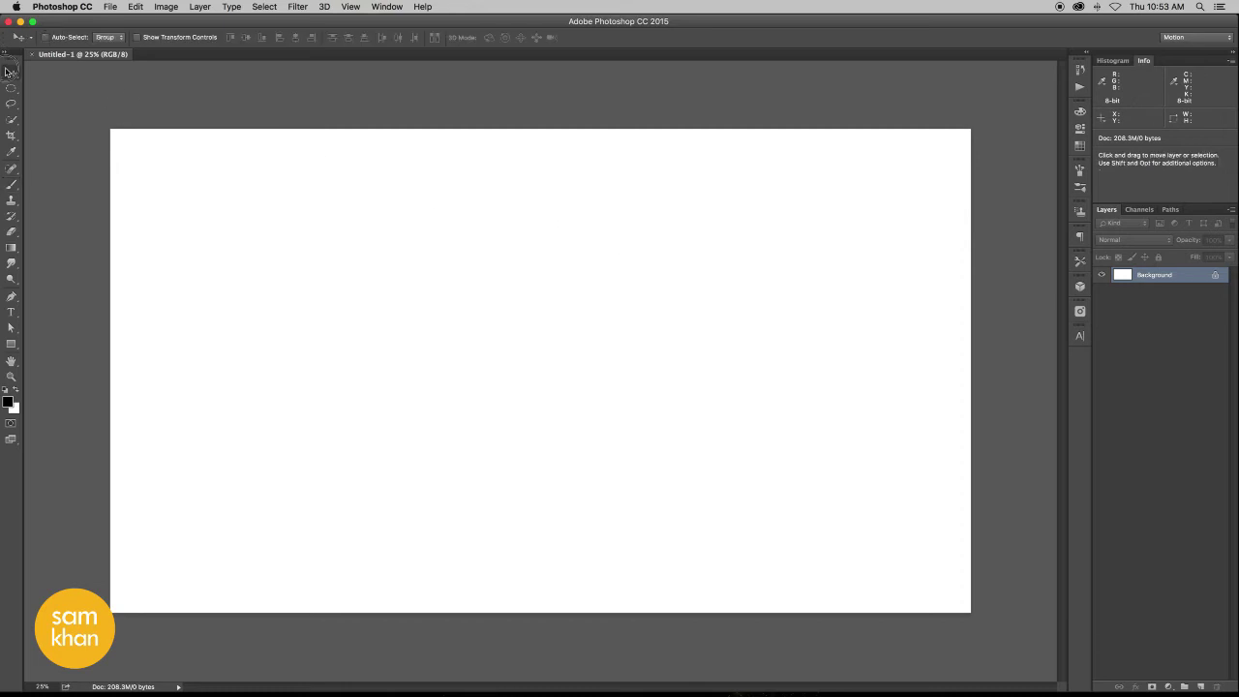
click(112, 8)
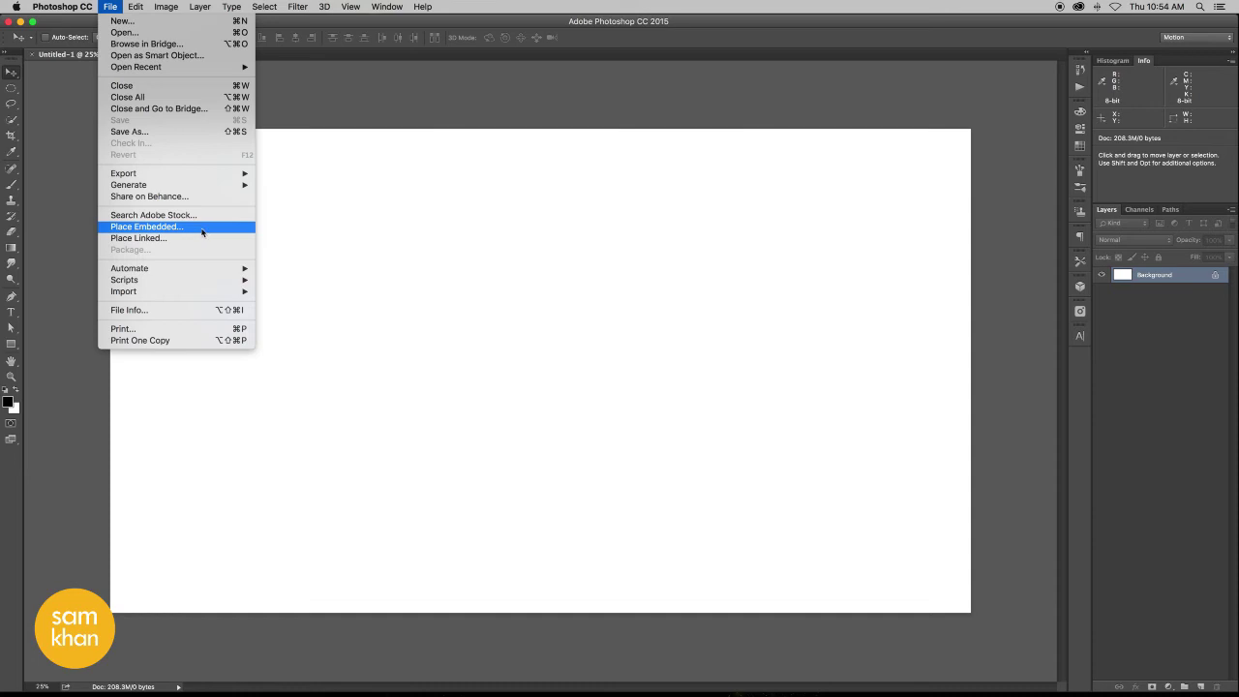
click(200, 233)
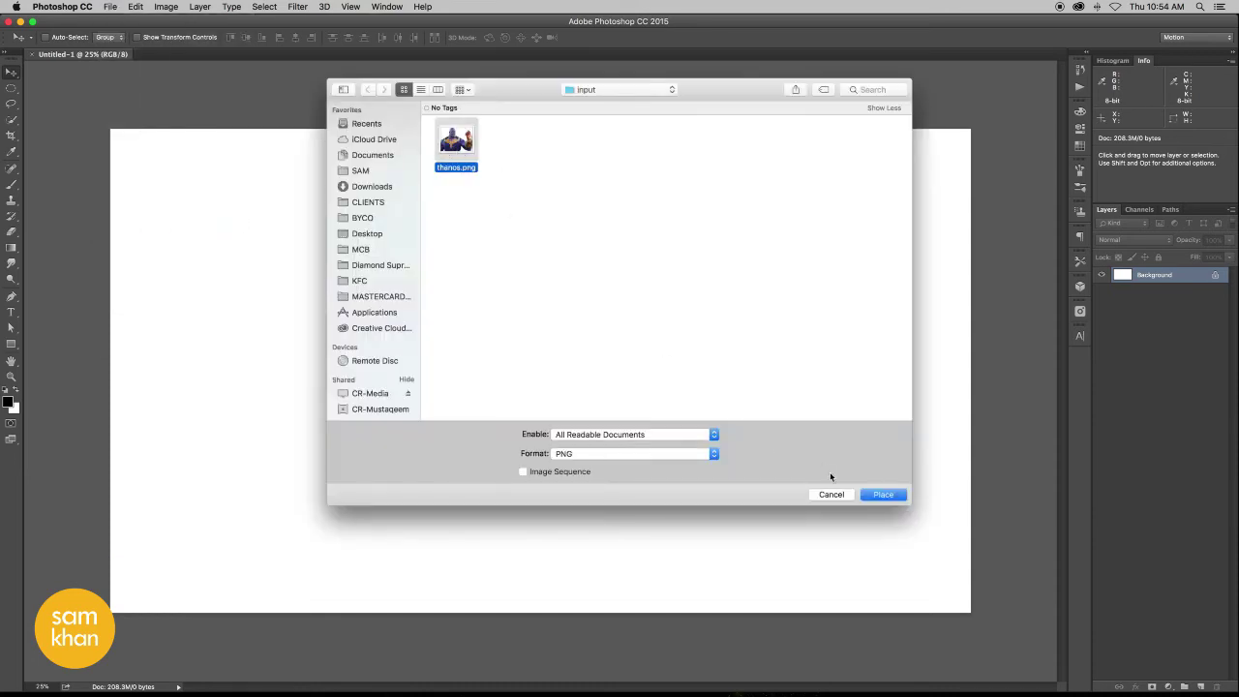
click(879, 493)
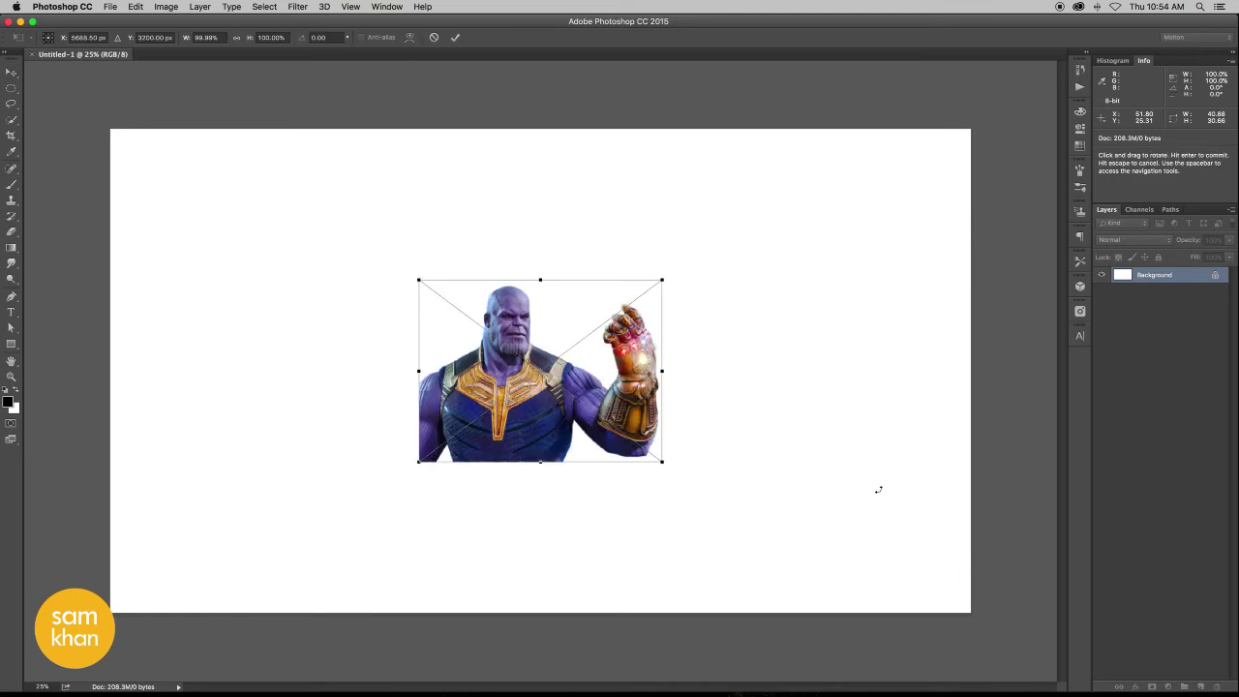
mouse_move(643, 366)
mouse_down()
mouse_move(765, 537)
mouse_move(812, 518)
mouse_up()
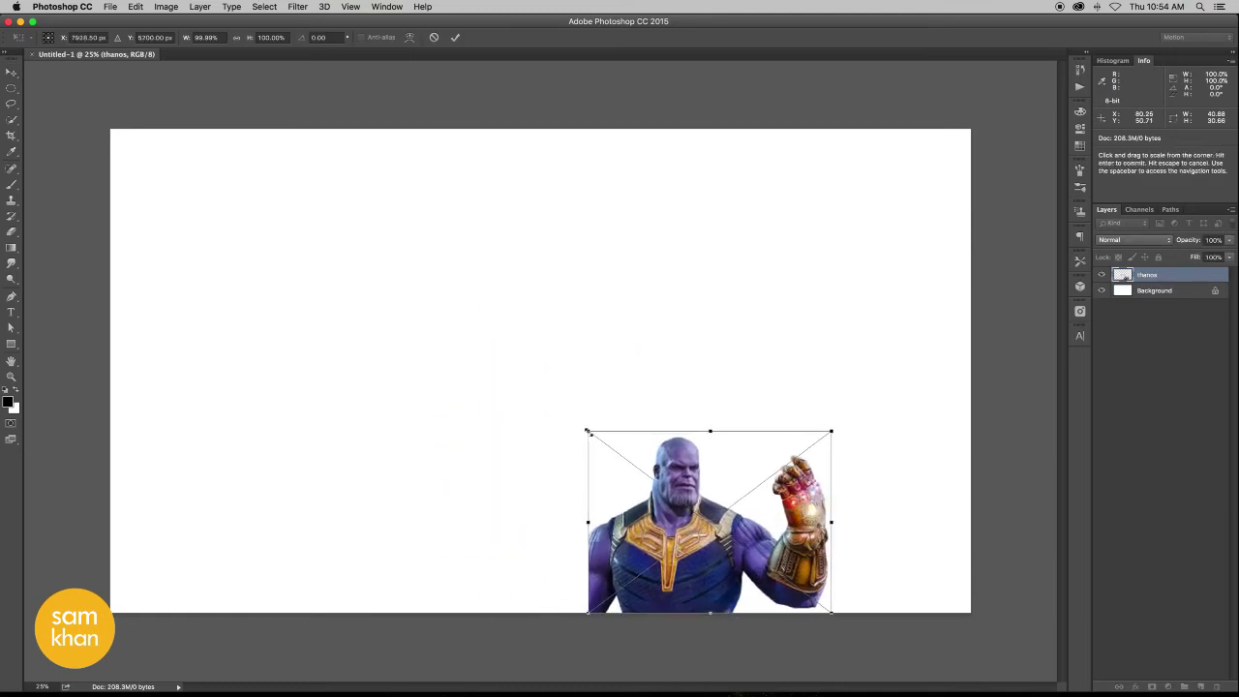
drag(587, 430, 330, 311)
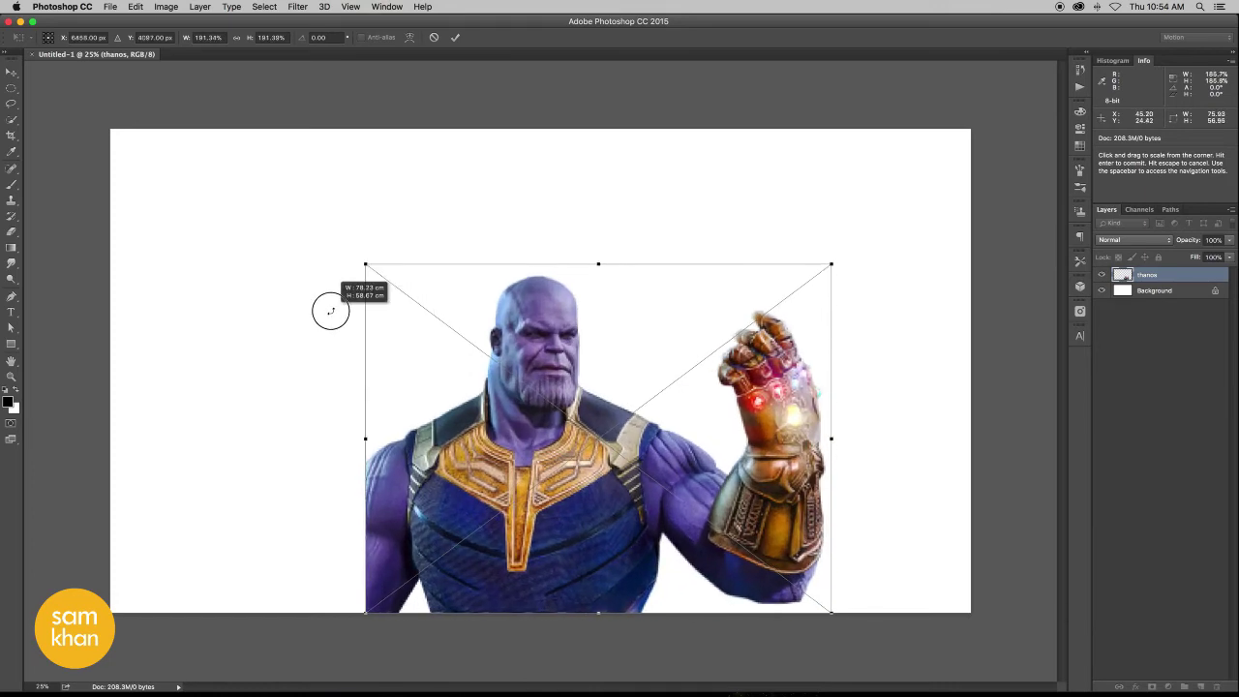
drag(563, 462, 603, 467)
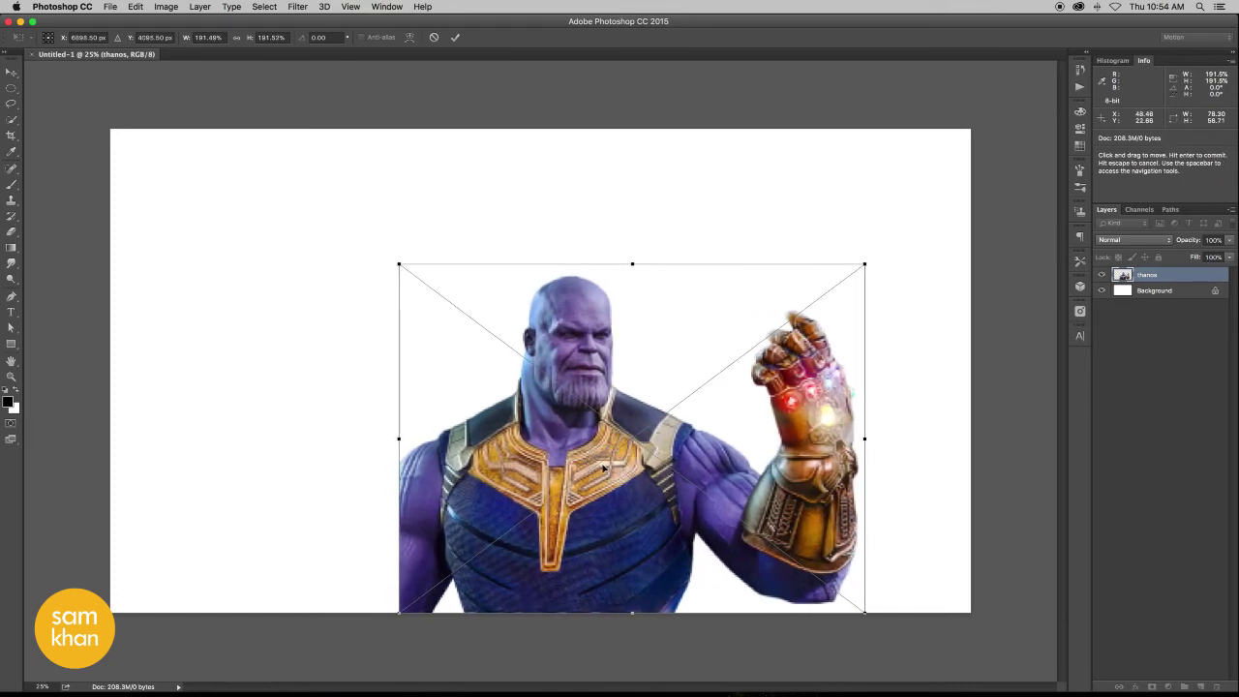
click(454, 38)
Mask the thanos layer, duplicate it as a hidden 'copy' layer, and reselect the original
scroll(486, 443, up, 3)
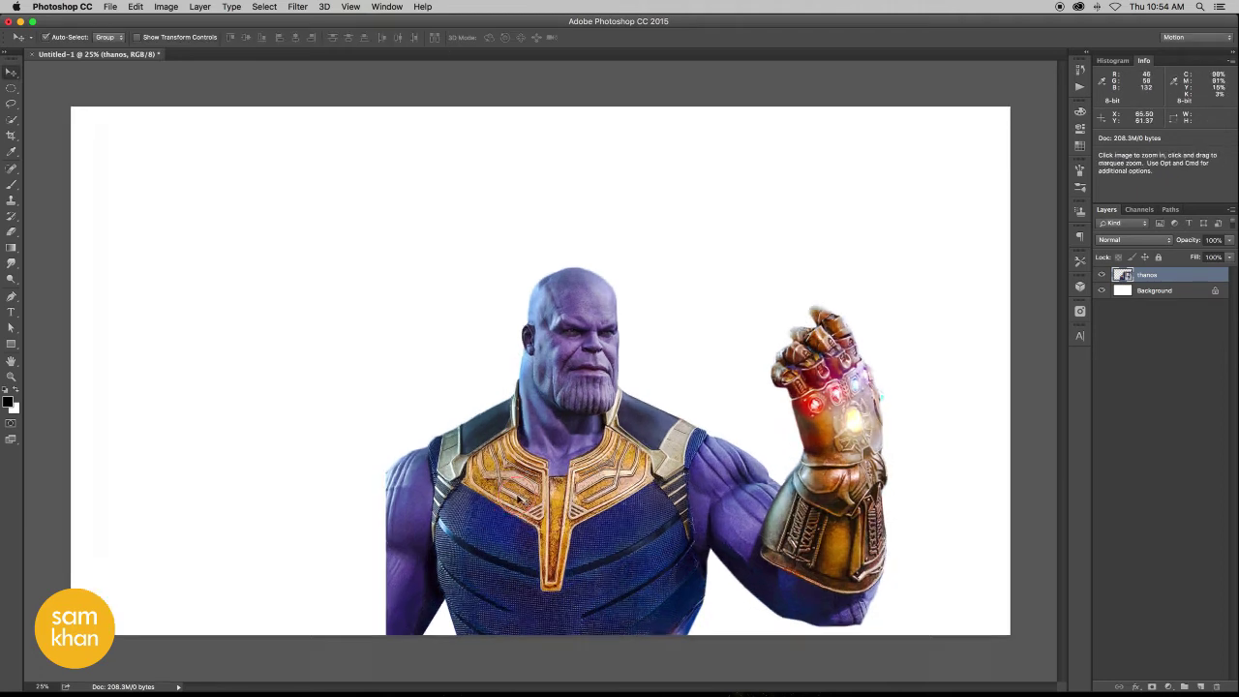
scroll(484, 450, up, 3)
scroll(479, 464, right, 2)
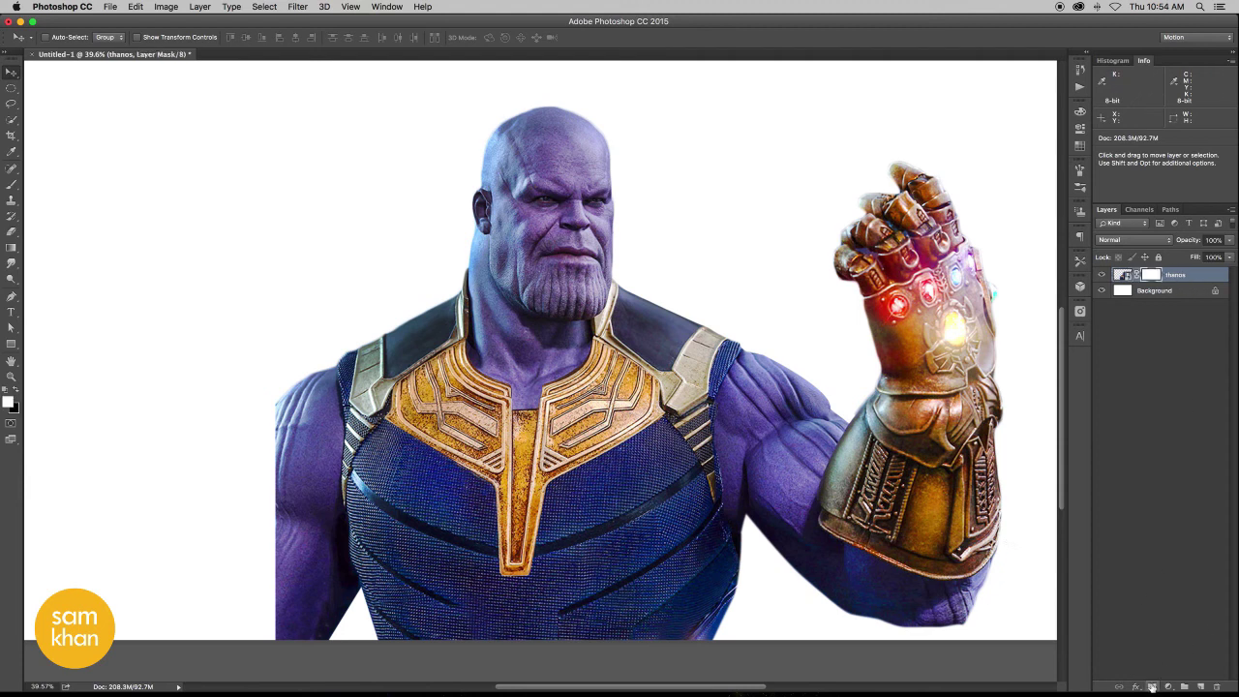
mouse_move(1199, 277)
mouse_down()
mouse_move(1212, 657)
mouse_move(1201, 686)
mouse_up()
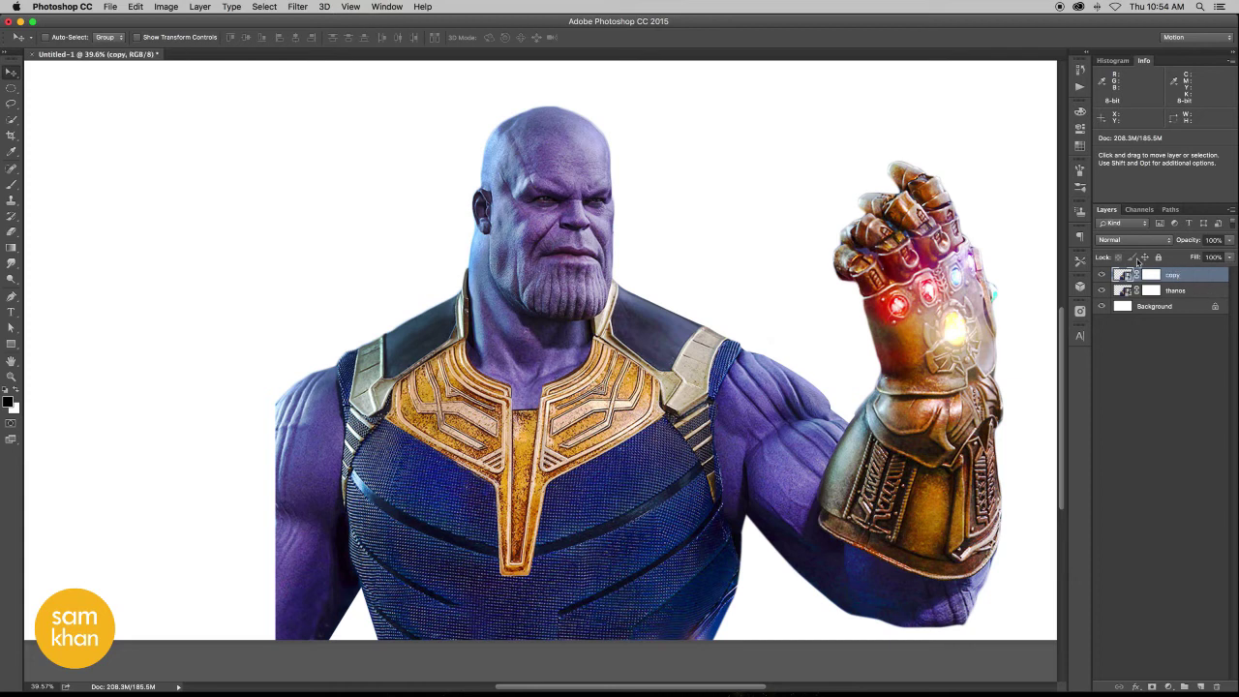
click(1178, 291)
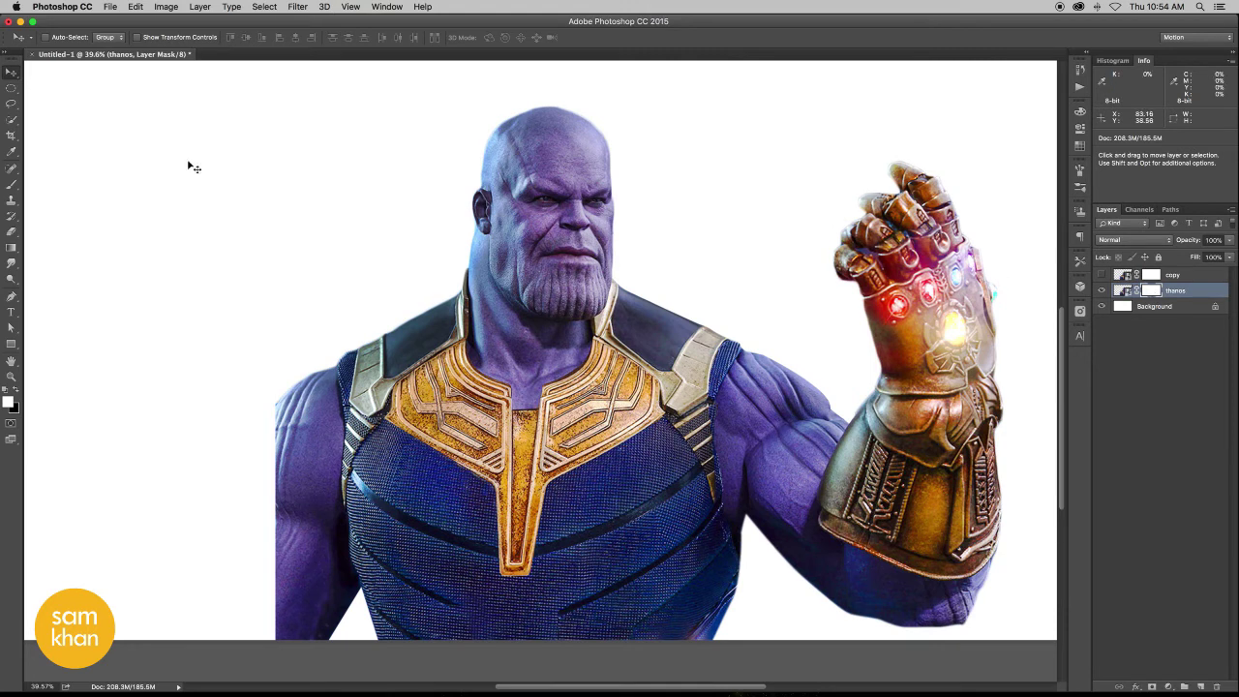
click(13, 183)
Load the Dust Explosion Brushes.abr set into the brush presets
click(63, 40)
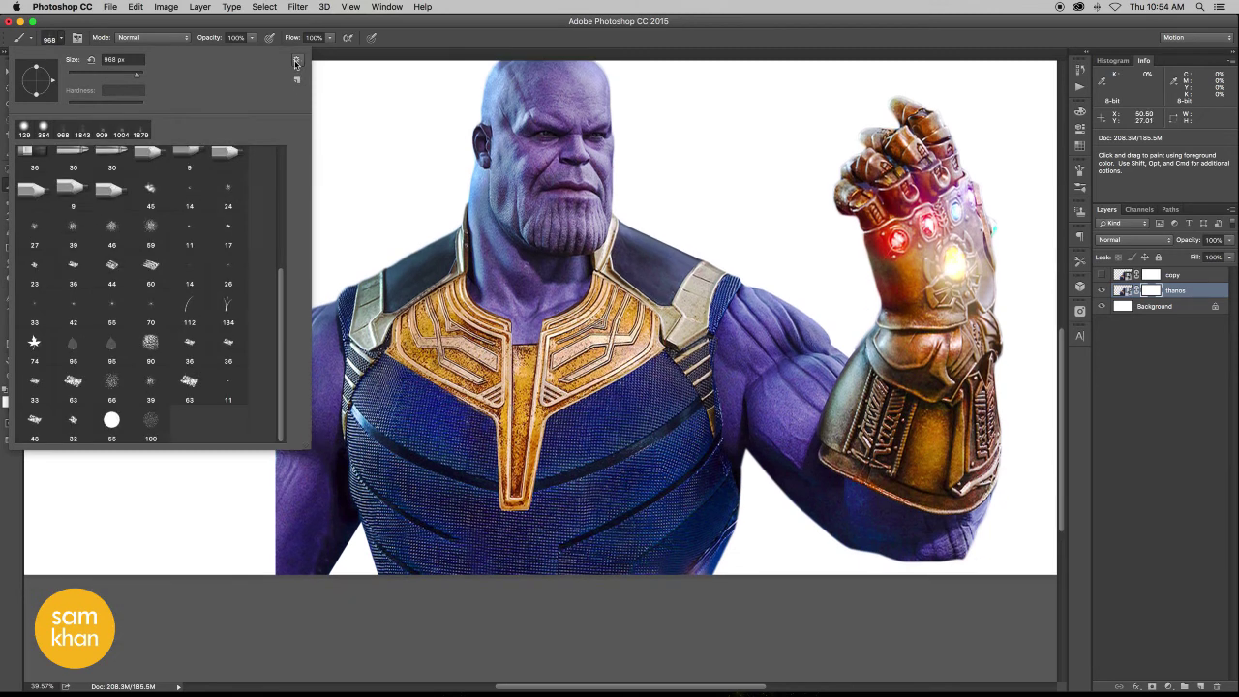
click(297, 59)
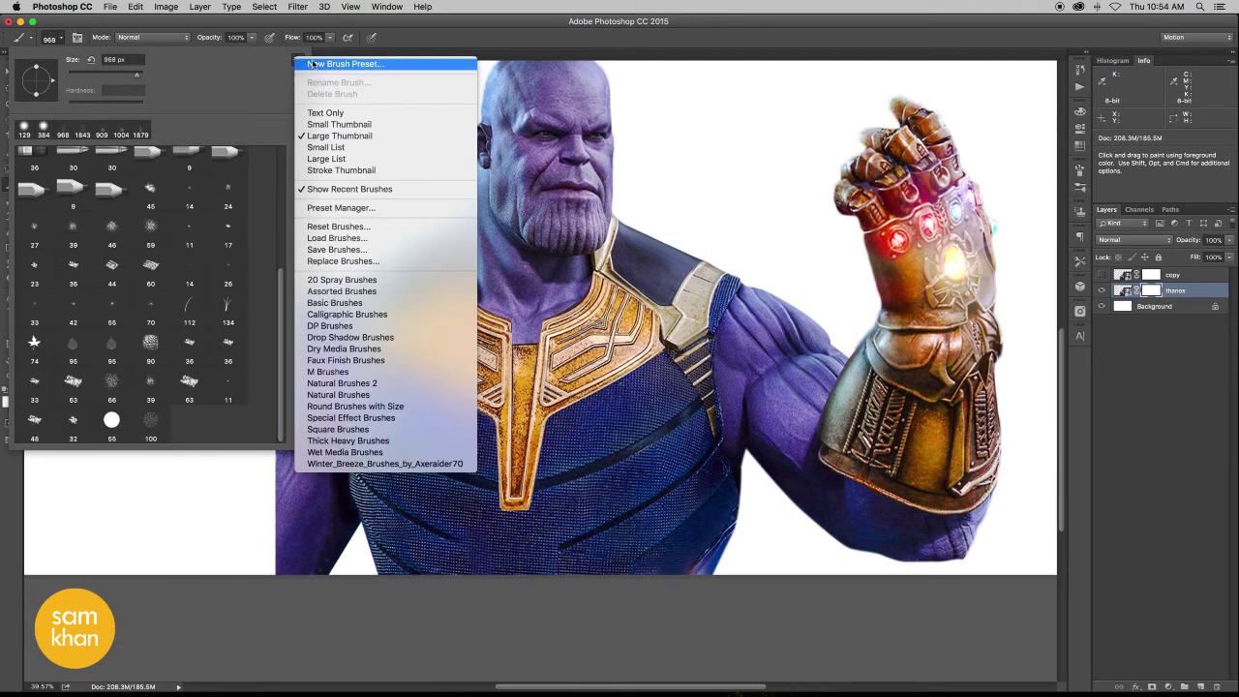
click(381, 240)
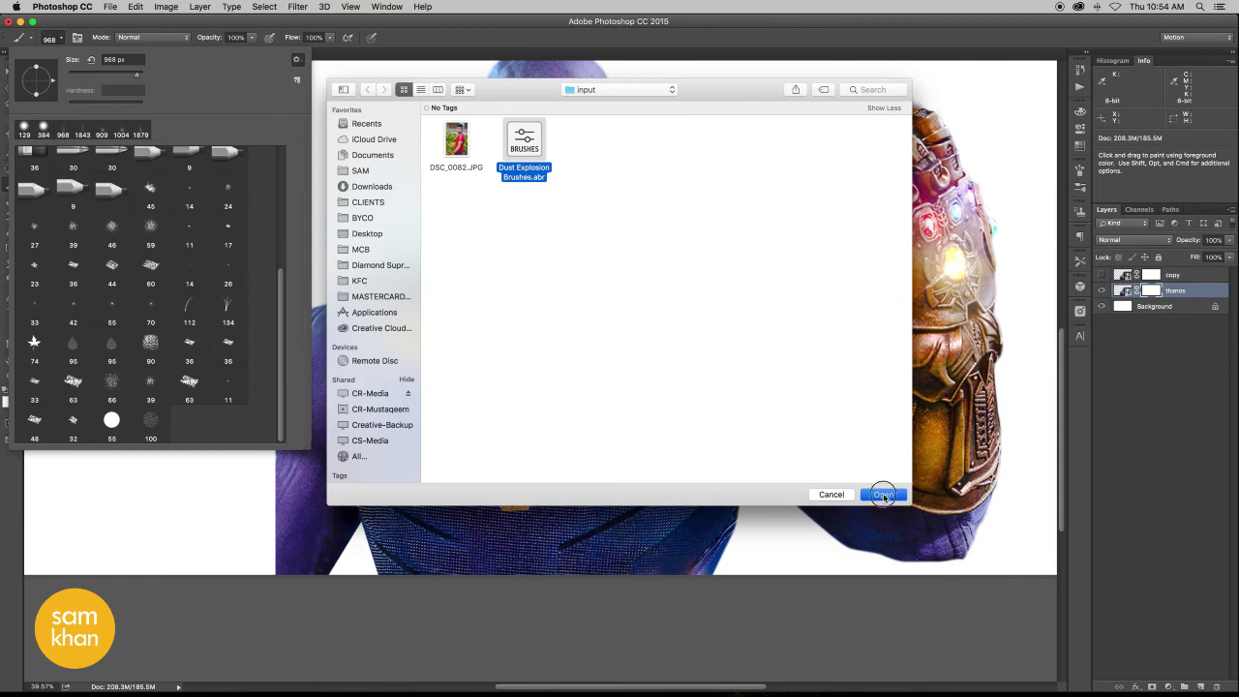
key(Return)
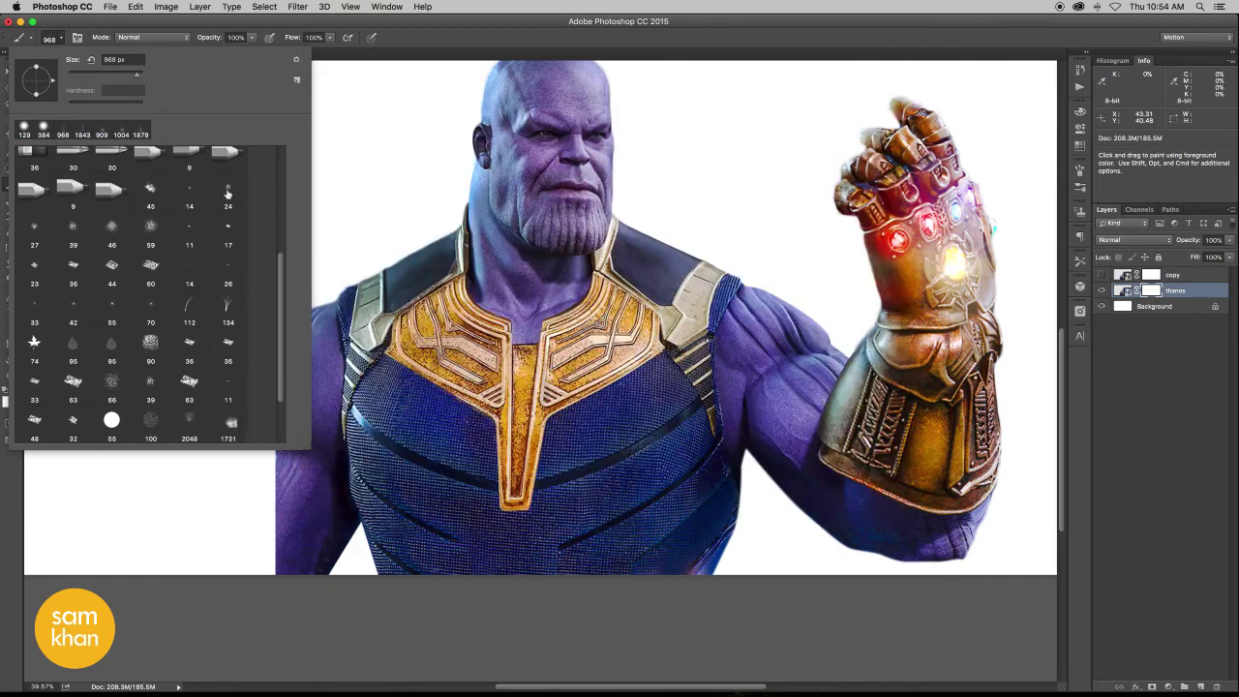
Pick a dust brush, test and undo strokes, and enlarge it to about 1577 px
scroll(205, 321, down, 1)
scroll(215, 325, down, 1)
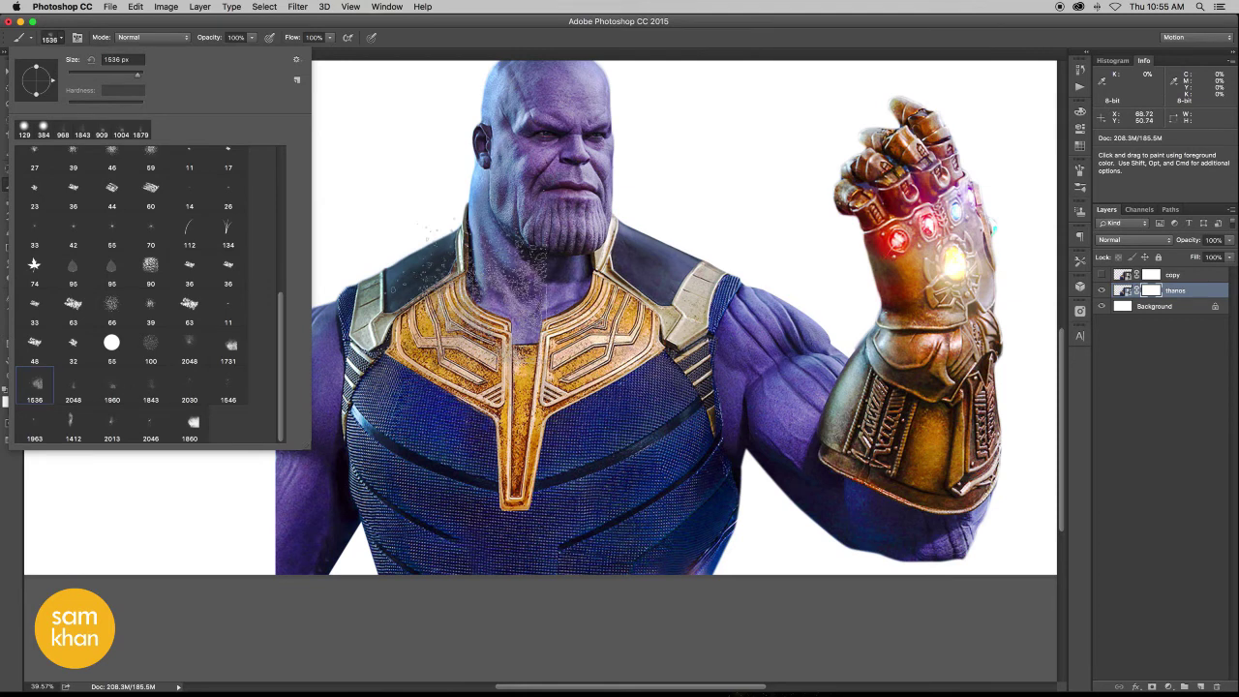
click(453, 289)
key(ctrl+z)
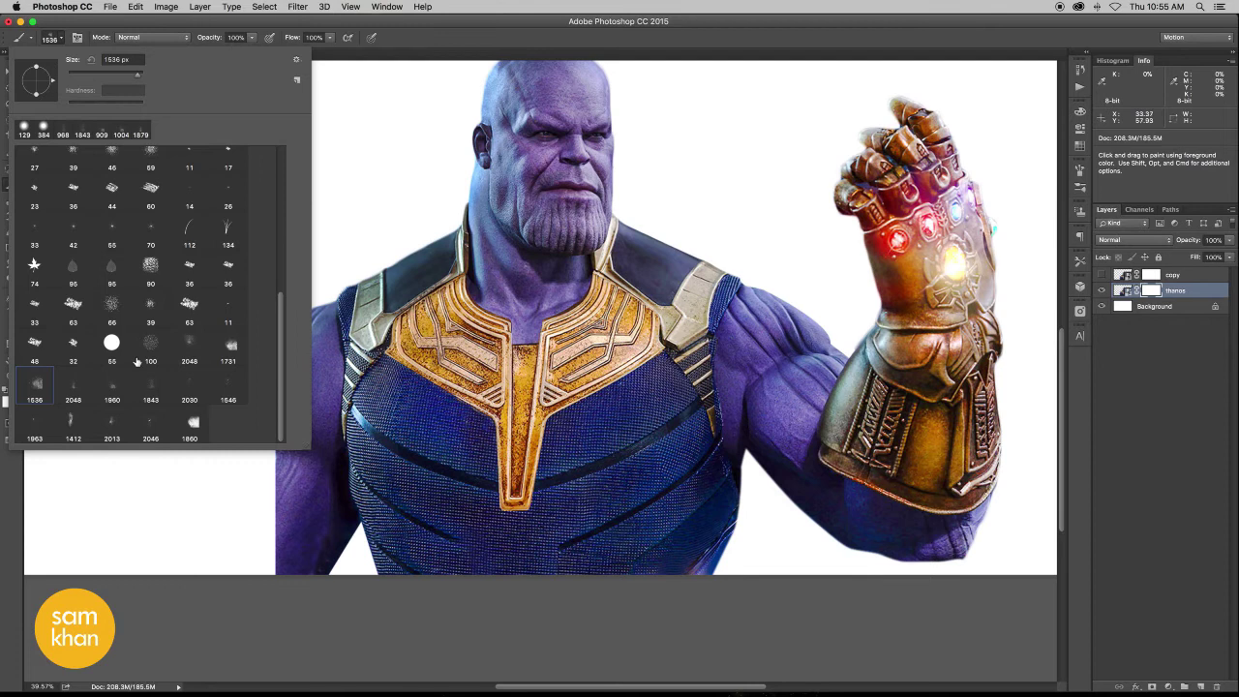
click(511, 262)
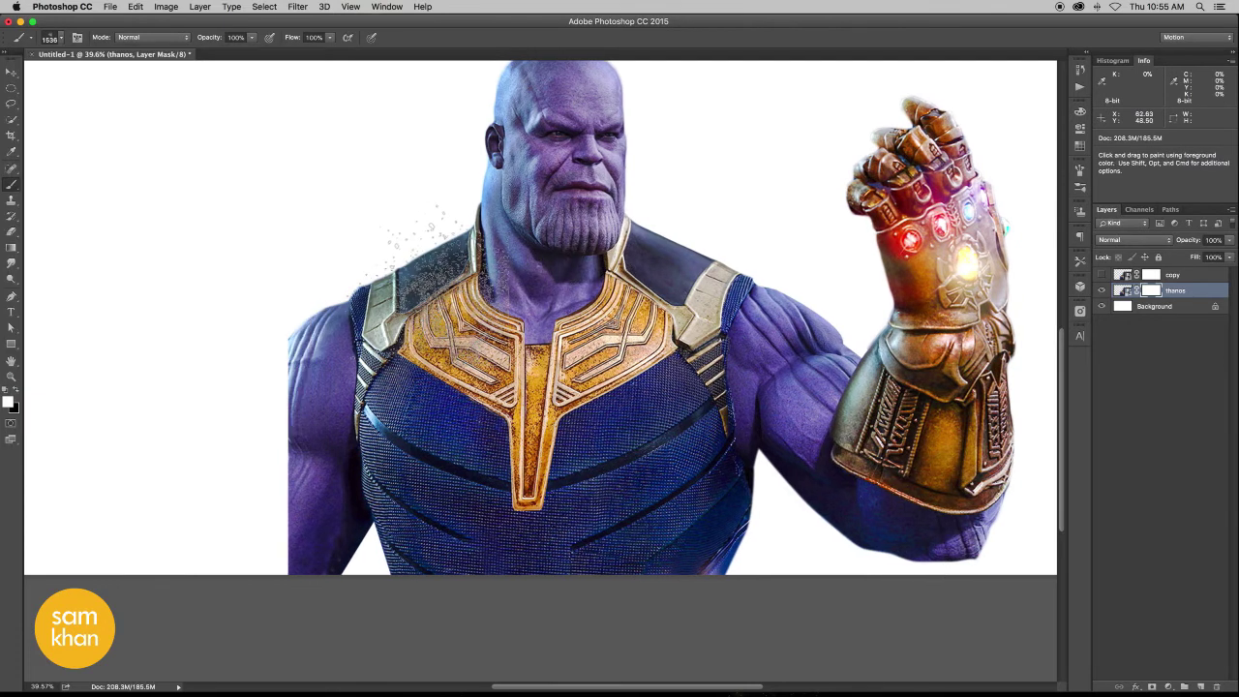
key(ctrl+z)
mouse_move(337, 269)
mouse_down()
mouse_move(369, 270)
mouse_move(397, 328)
mouse_up()
click(422, 271)
key(ctrl+z)
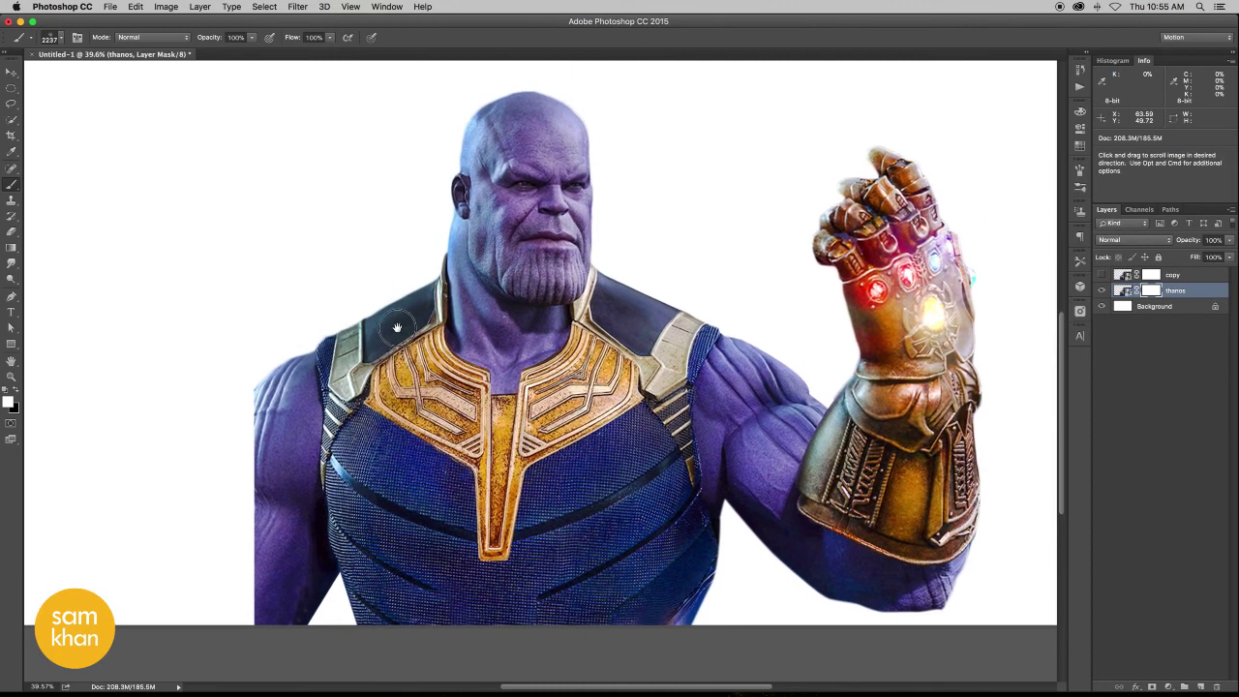
Rotate the brush tip angle to 157° in the Brush panel and set black as foreground colour
click(389, 7)
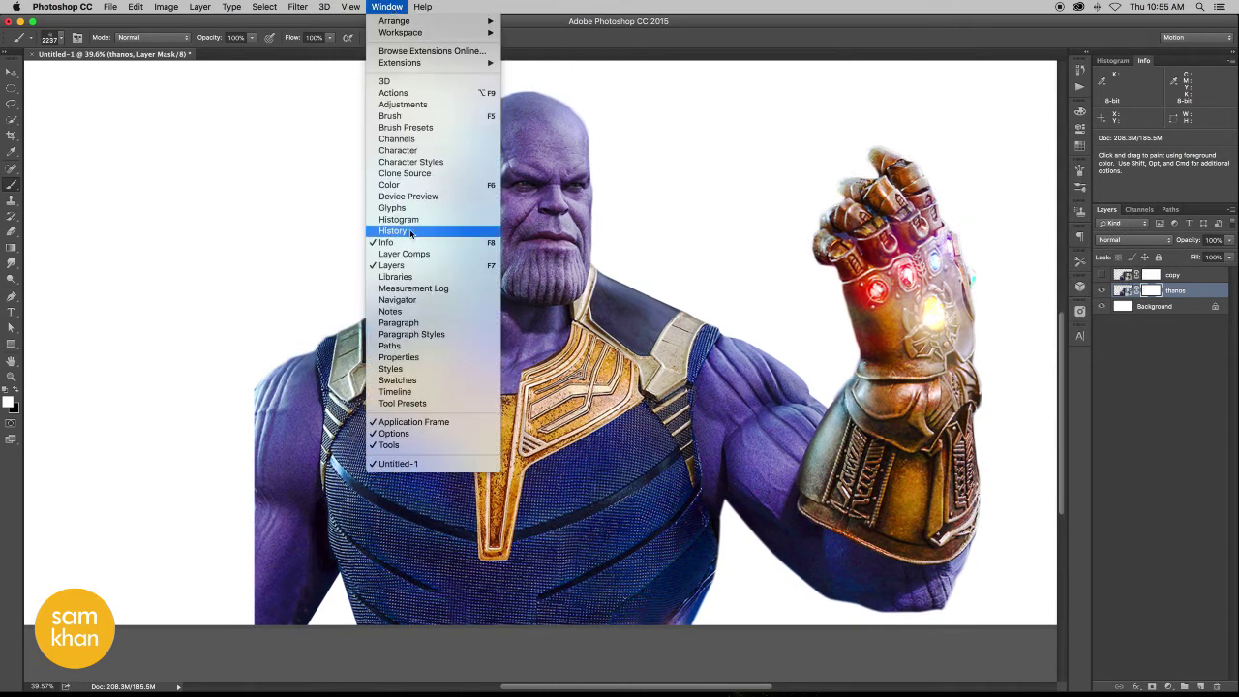
click(436, 122)
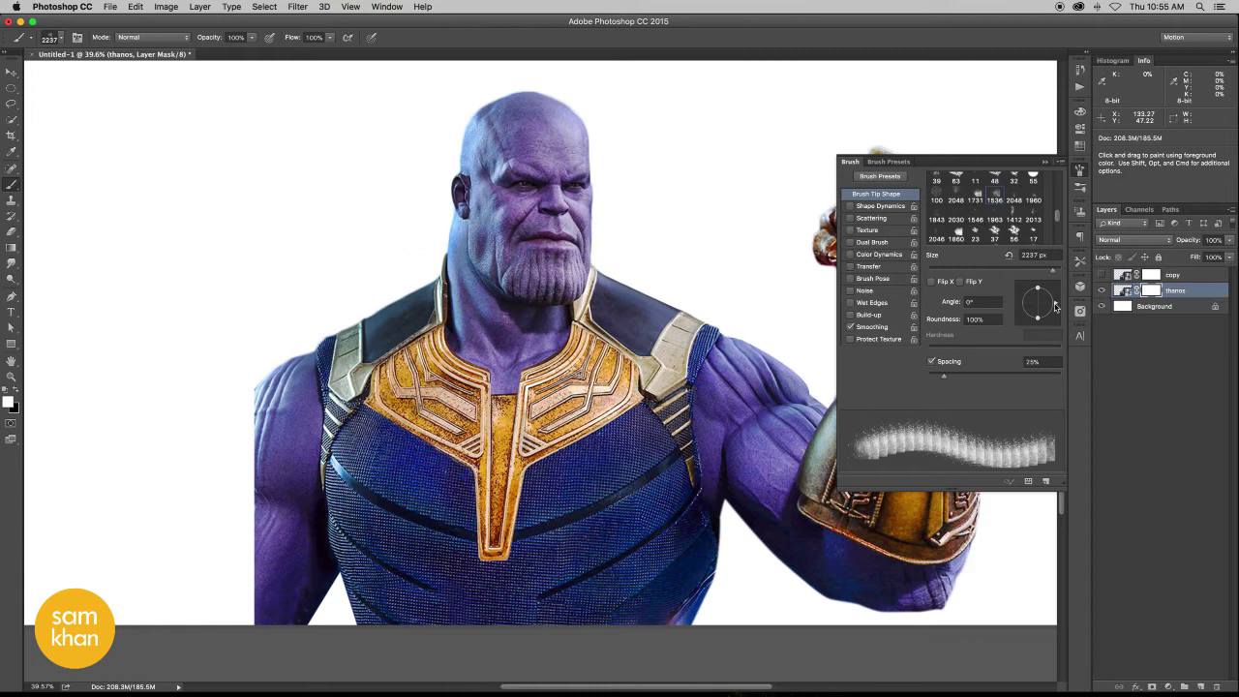
drag(1055, 306, 1017, 295)
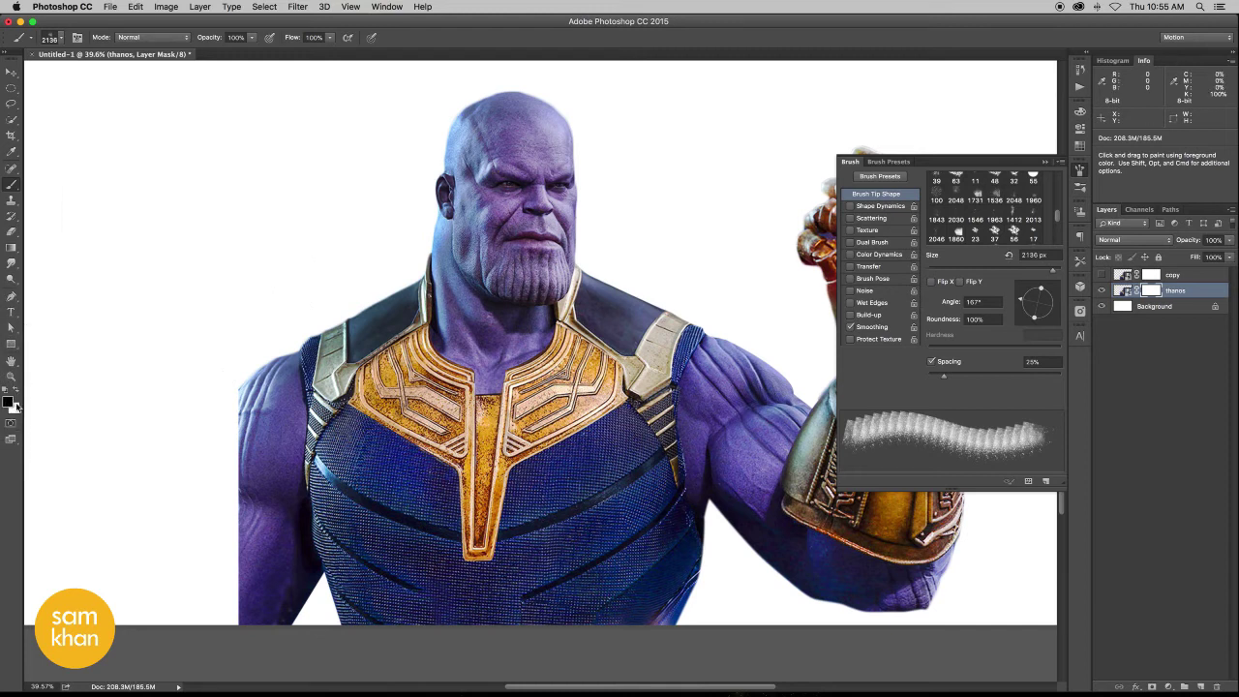
click(11, 404)
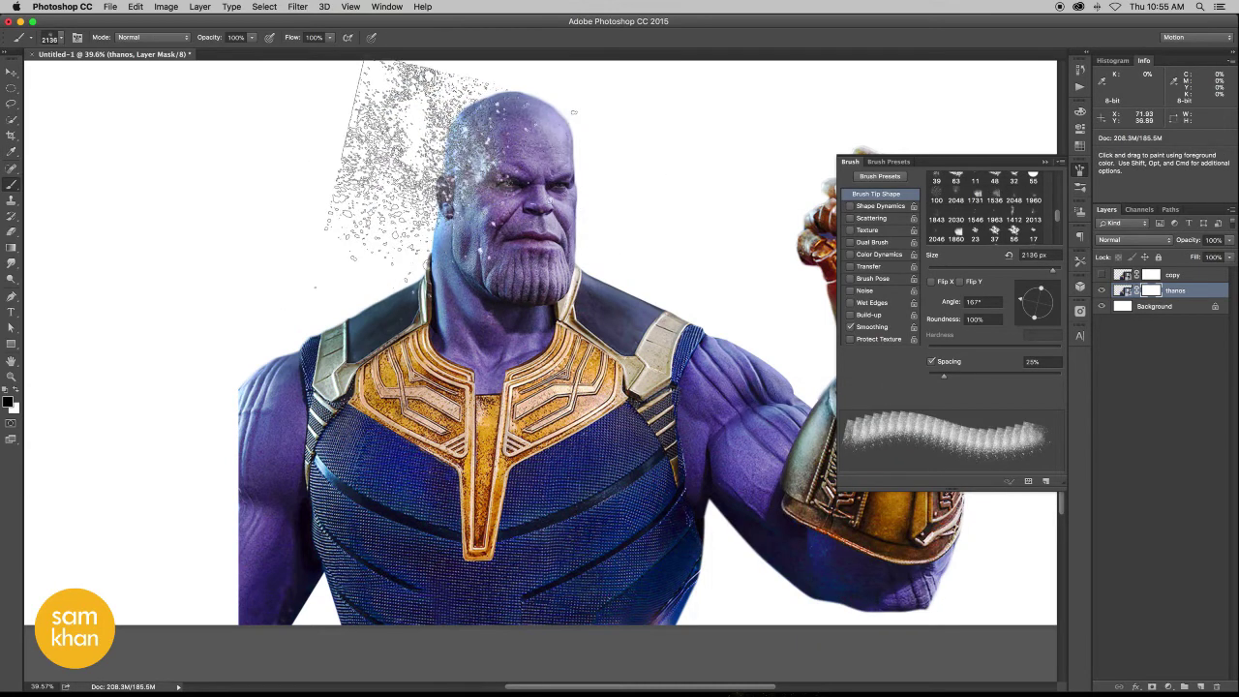
Paint dust on the mask over the head top, left cheek and beyond the left shoulder
click(351, 246)
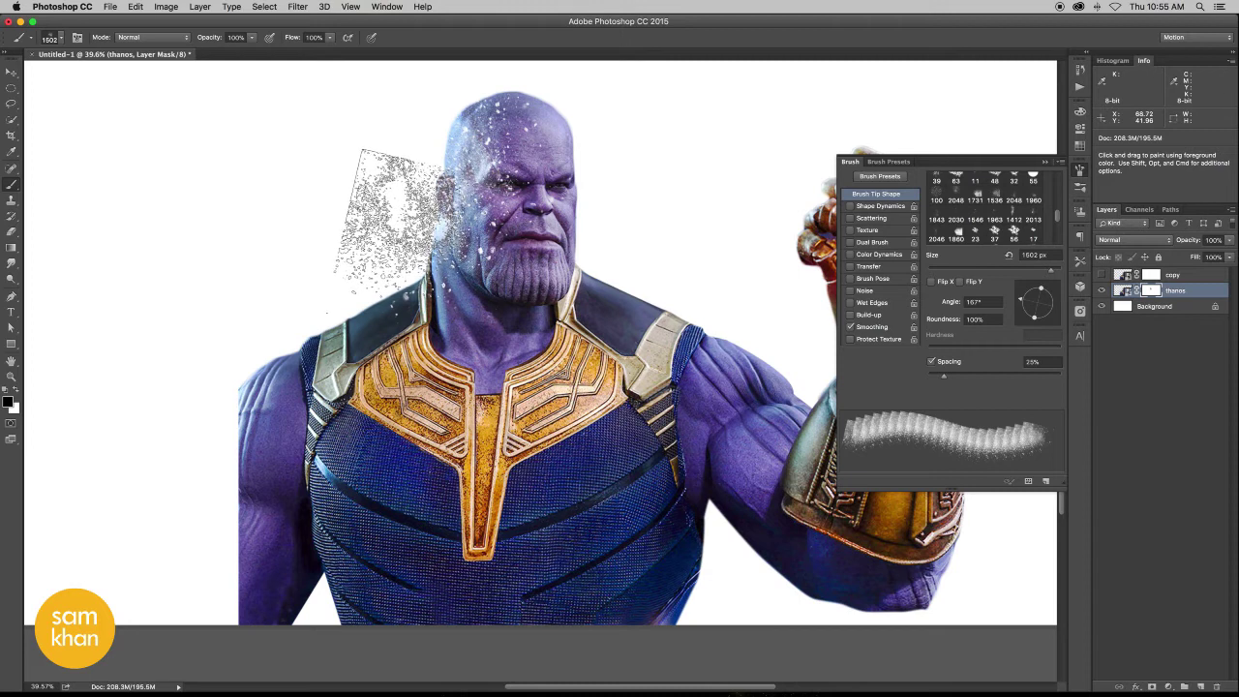
mouse_move(373, 247)
mouse_down()
mouse_move(379, 263)
mouse_move(441, 127)
mouse_up()
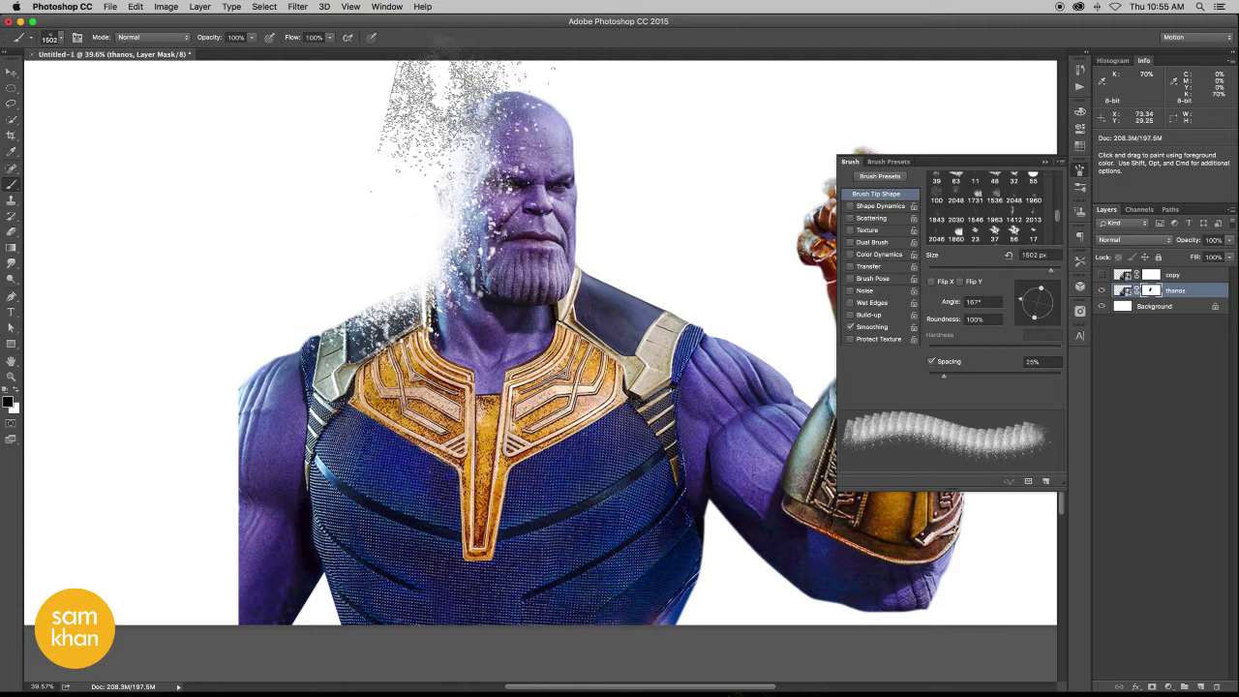
mouse_move(441, 126)
mouse_down()
mouse_move(470, 116)
mouse_move(383, 294)
mouse_up()
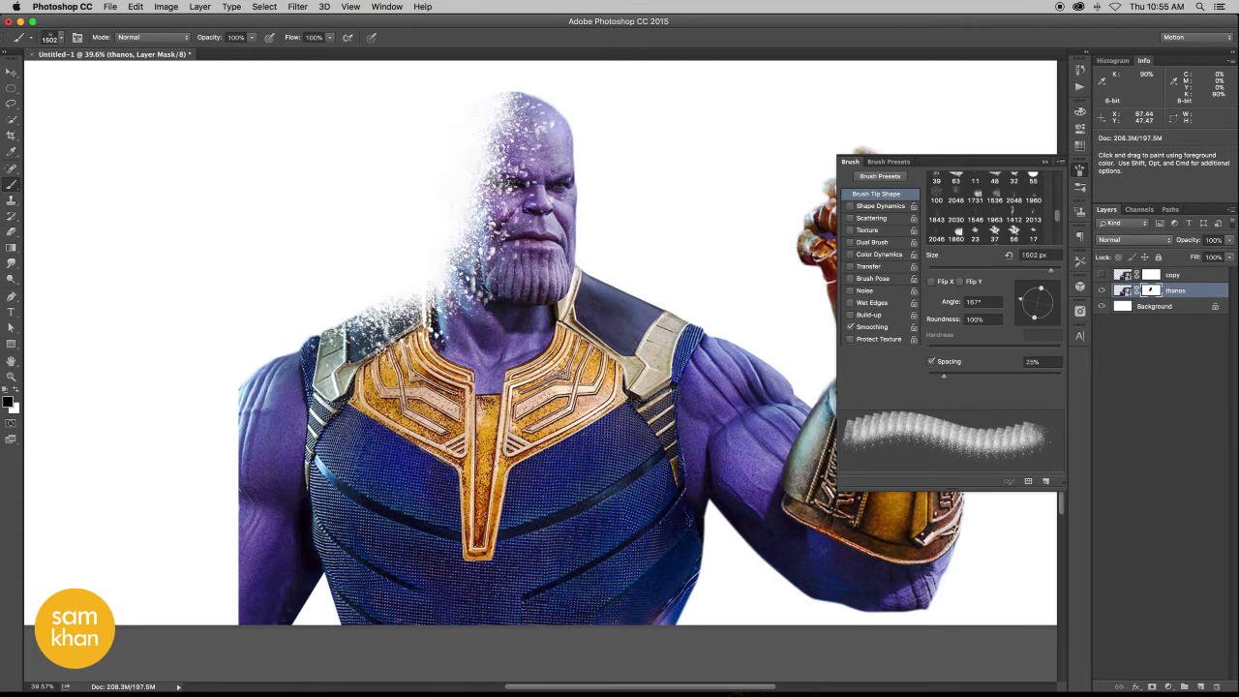
mouse_move(390, 355)
mouse_down()
mouse_move(263, 363)
mouse_move(241, 469)
mouse_up()
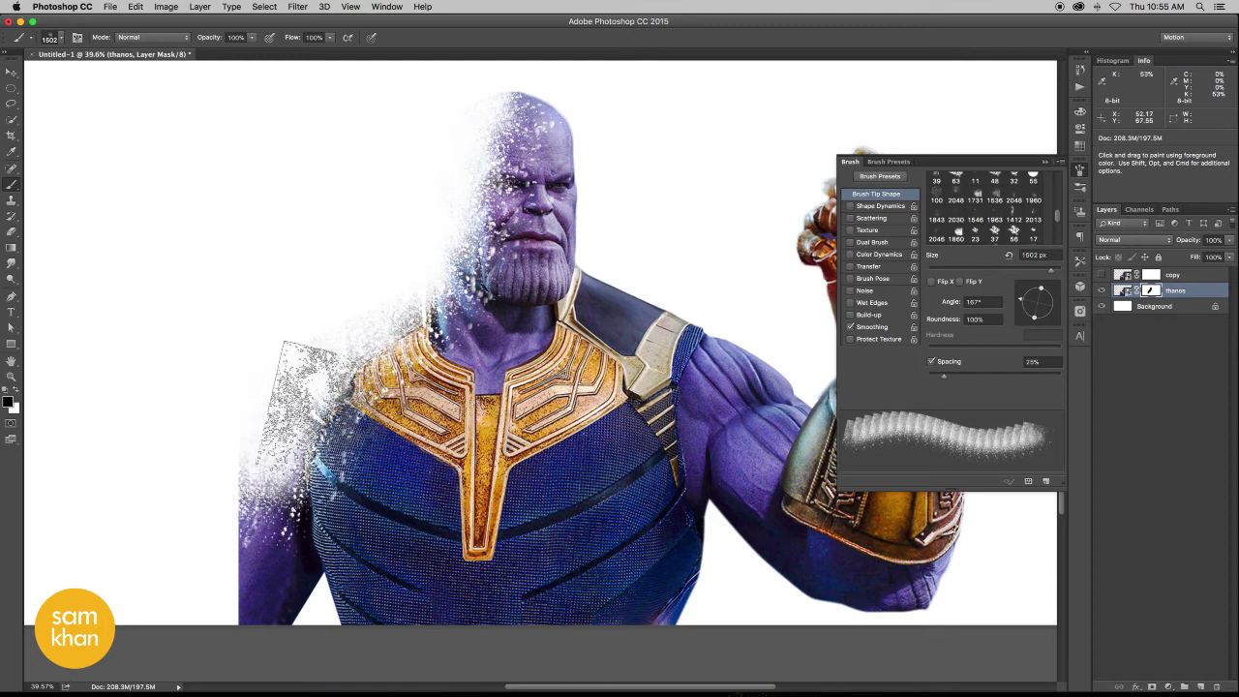
Rotate the brush to -163° and scatter the left shoulder and collar edge into particles
drag(1016, 308, 1018, 316)
drag(280, 344, 276, 572)
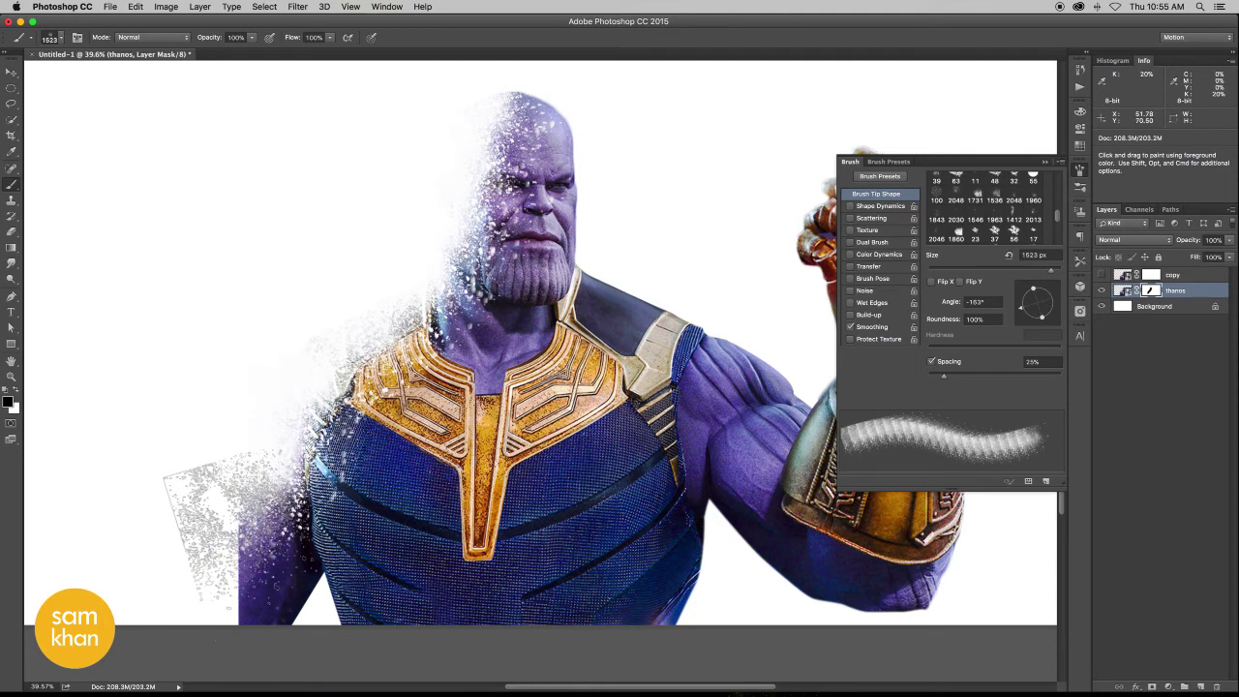
mouse_move(198, 591)
mouse_down()
mouse_move(276, 564)
mouse_move(262, 523)
mouse_move(383, 545)
mouse_up()
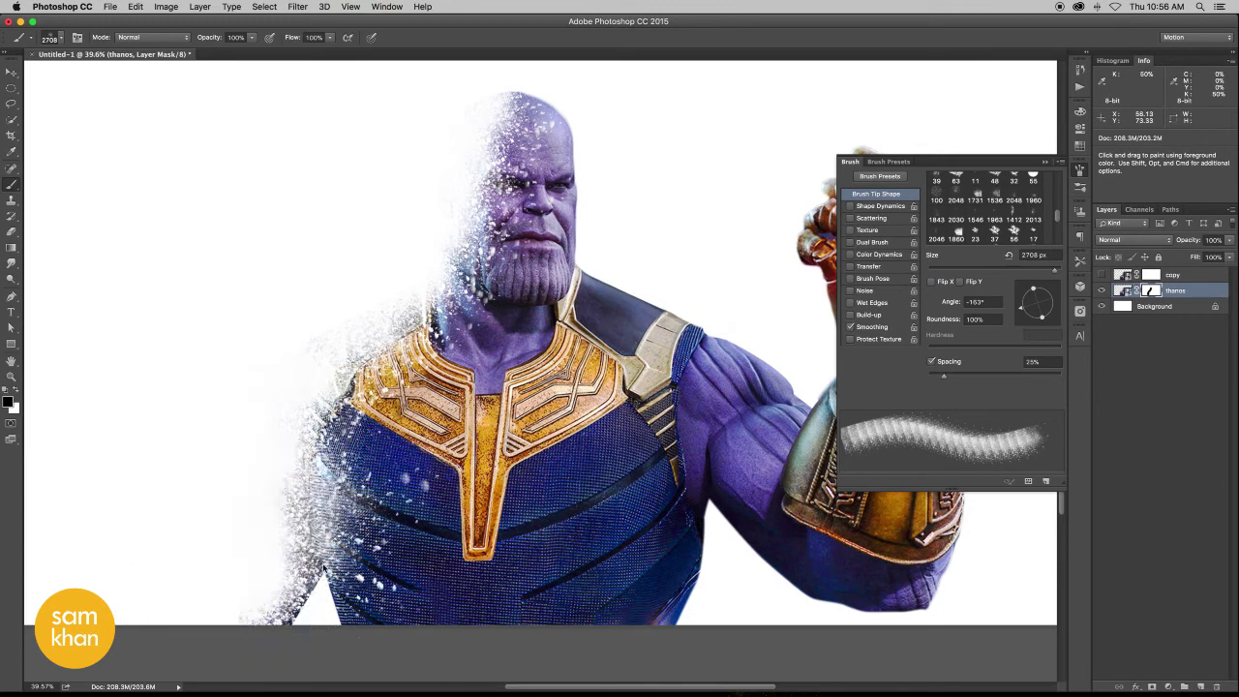
drag(271, 571, 320, 469)
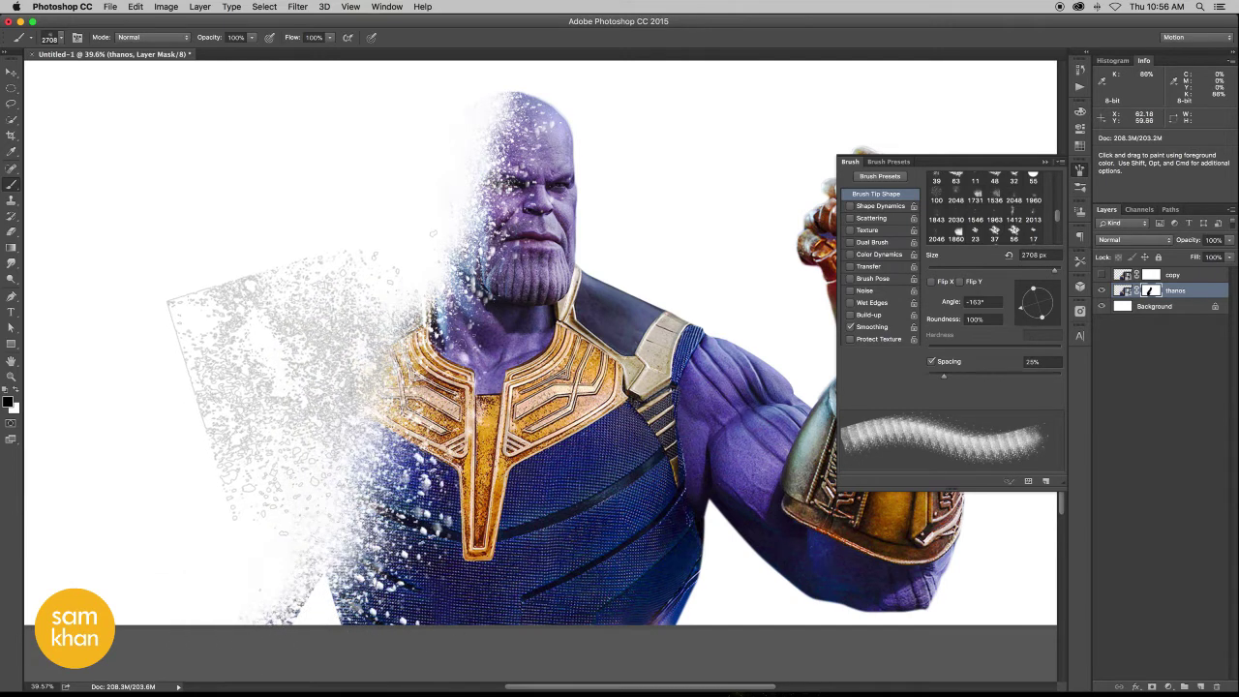
mouse_move(319, 470)
mouse_down()
mouse_move(233, 484)
mouse_move(242, 557)
mouse_move(317, 372)
mouse_move(418, 368)
mouse_up()
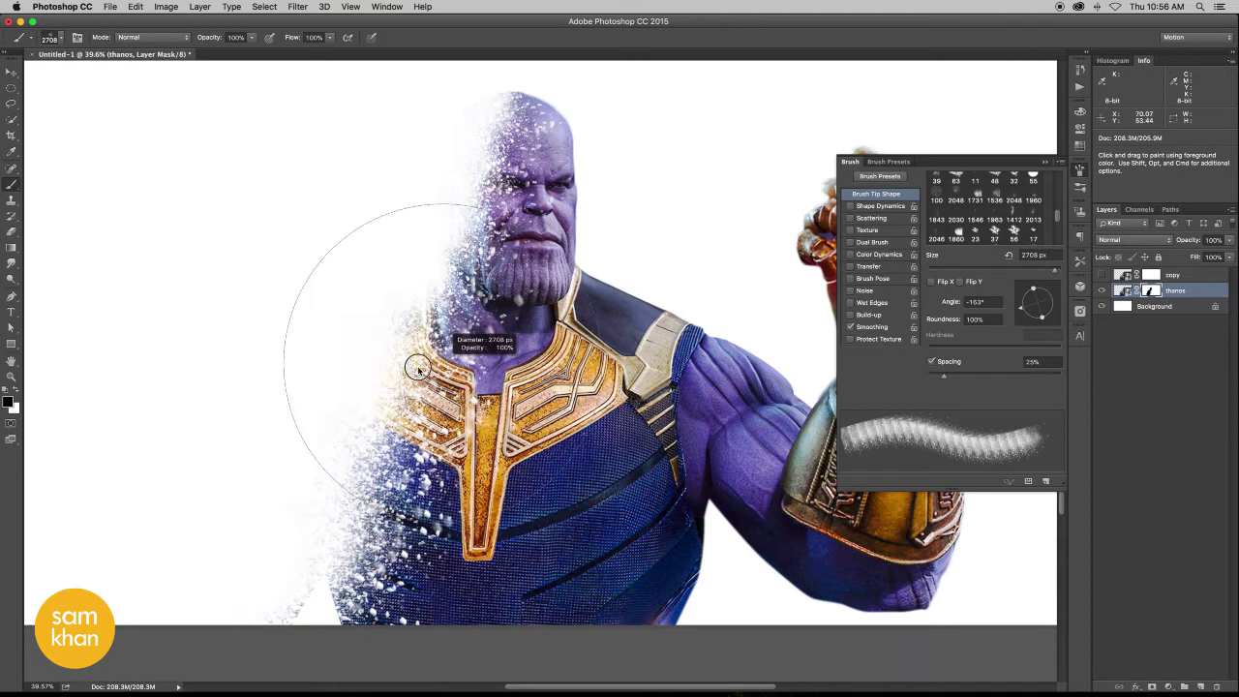
At 1804 px and 18° angle, dissolve more head top, then paint white to restore the lower torso
drag(334, 378, 319, 378)
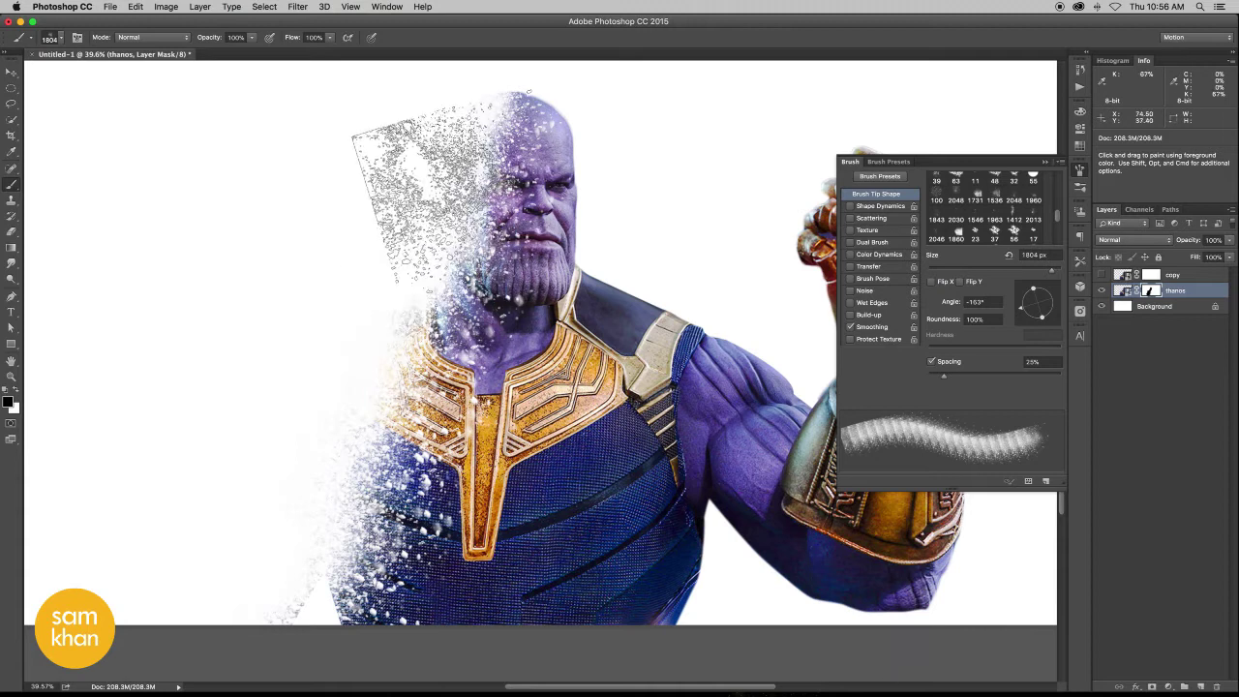
drag(440, 145, 426, 184)
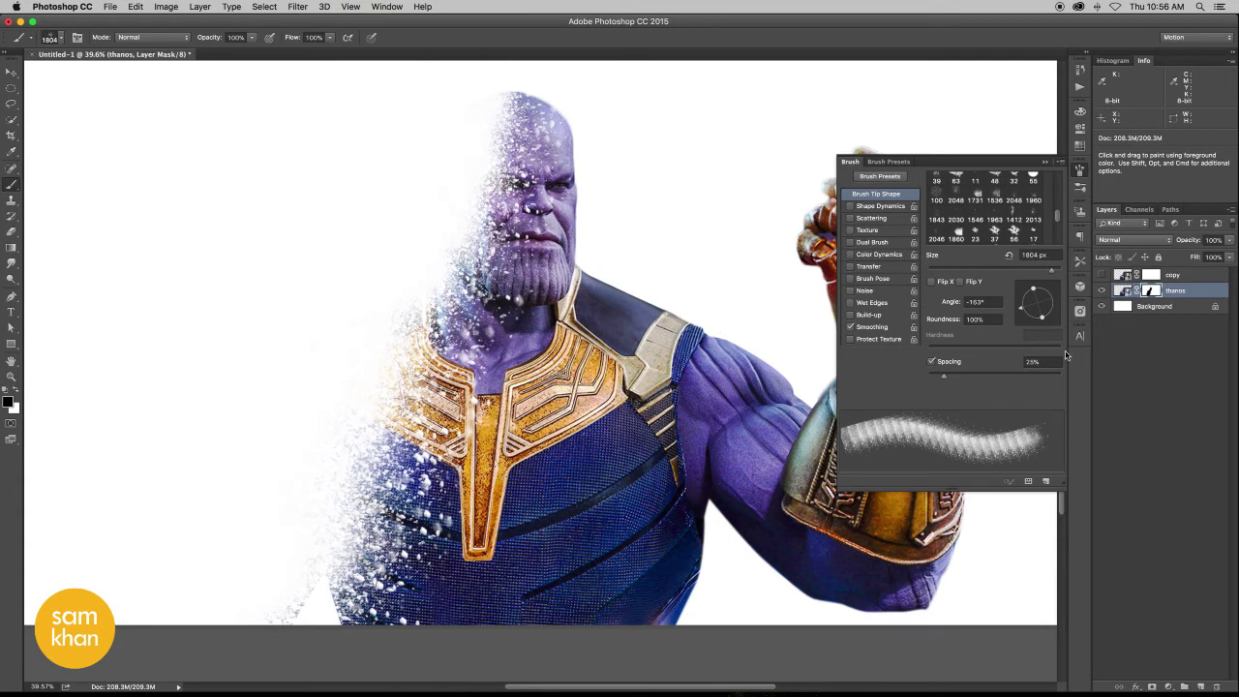
drag(1030, 312, 1056, 302)
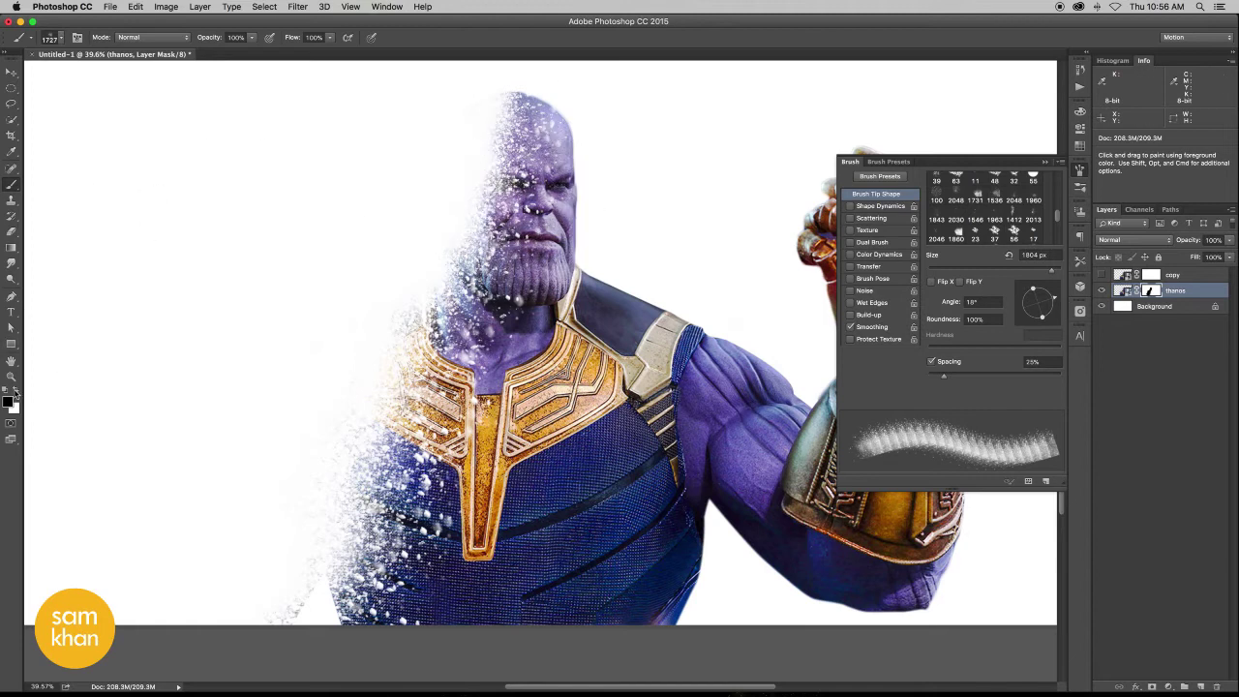
key(x)
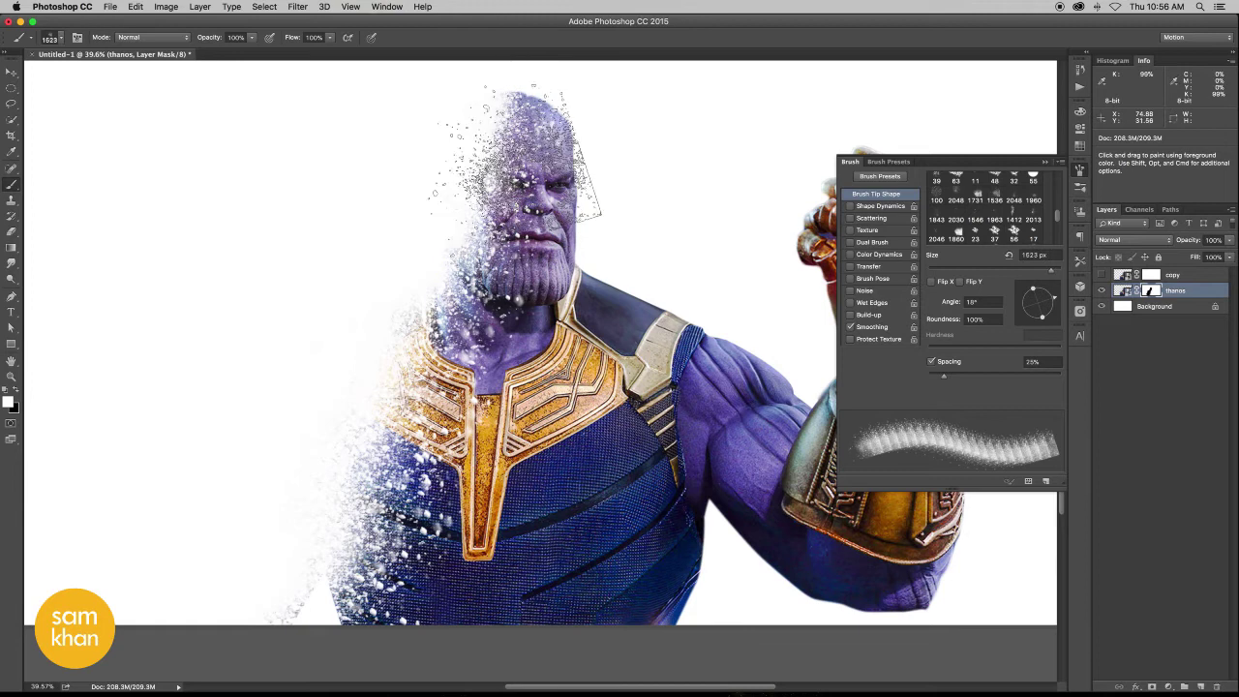
mouse_move(484, 155)
mouse_down()
mouse_move(552, 136)
mouse_move(555, 223)
mouse_move(435, 581)
mouse_move(460, 596)
mouse_move(484, 581)
mouse_up()
drag(678, 310, 646, 365)
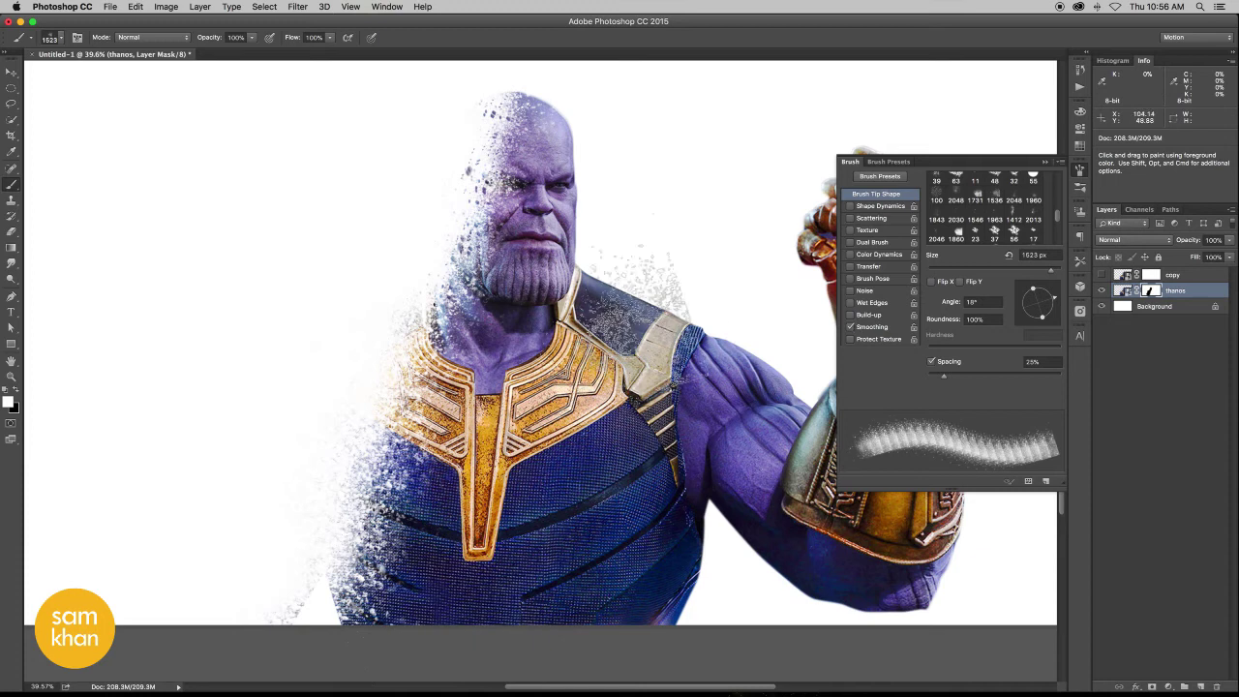
Select the 'copy' layer and make it visible
click(11, 74)
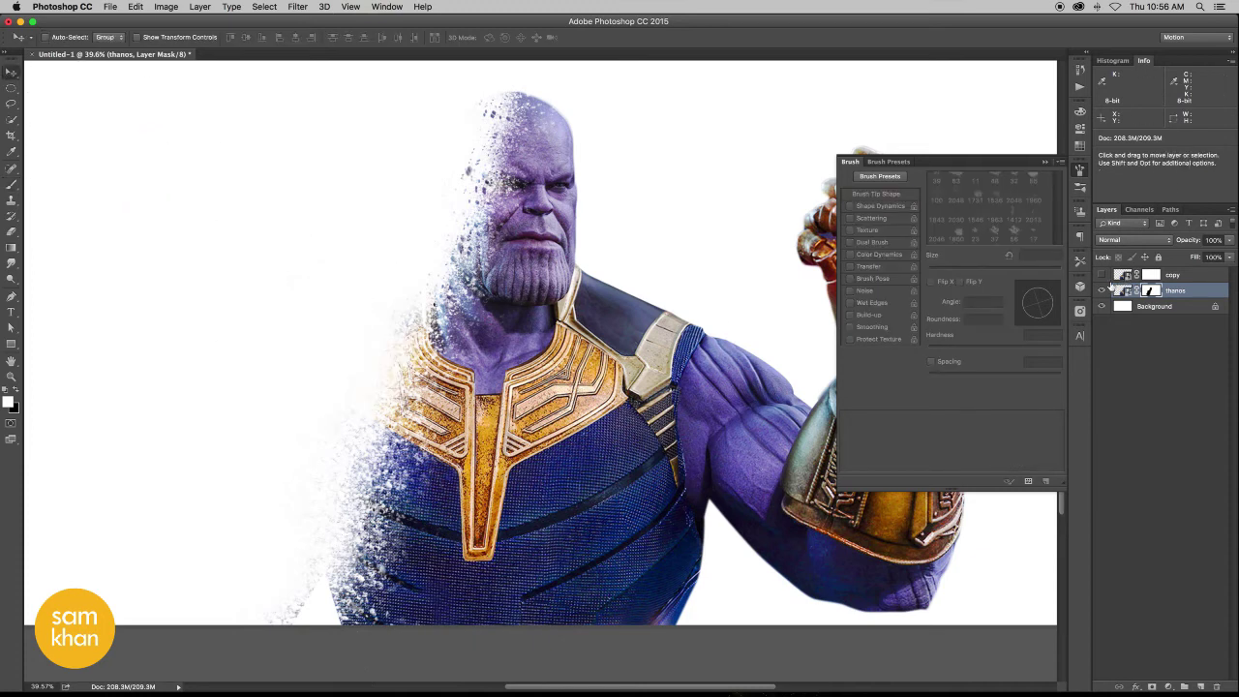
click(1102, 290)
click(1102, 291)
click(1172, 275)
click(1102, 290)
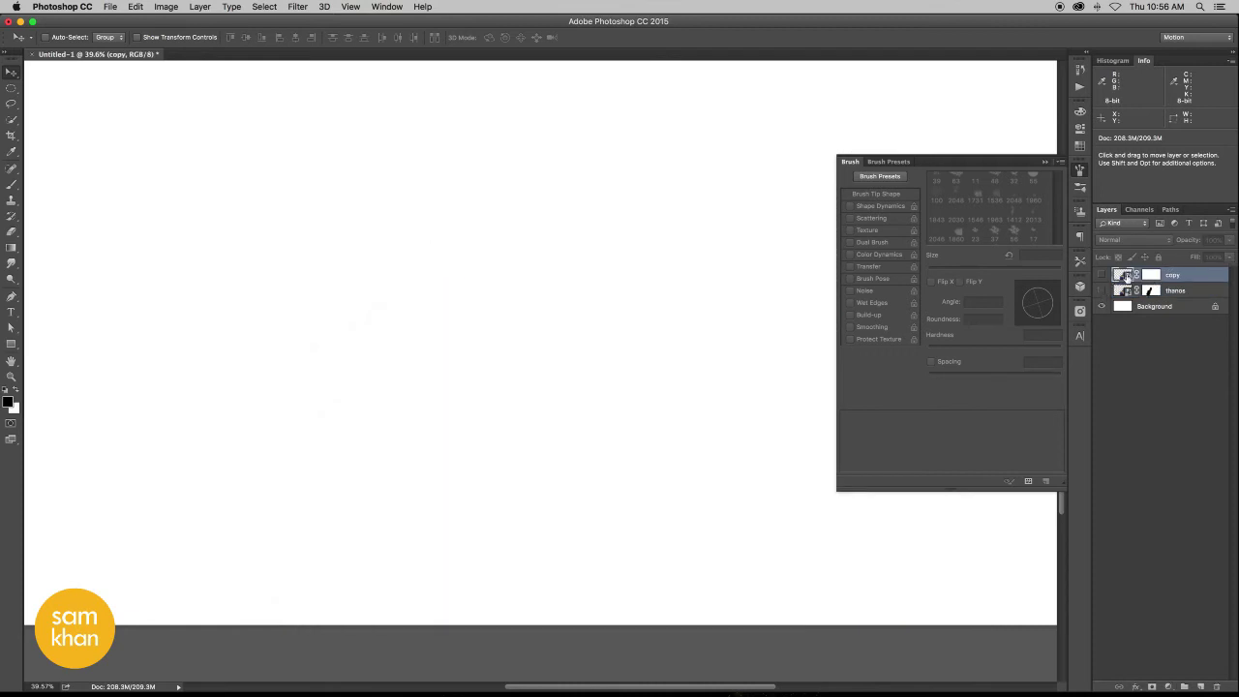
click(1102, 275)
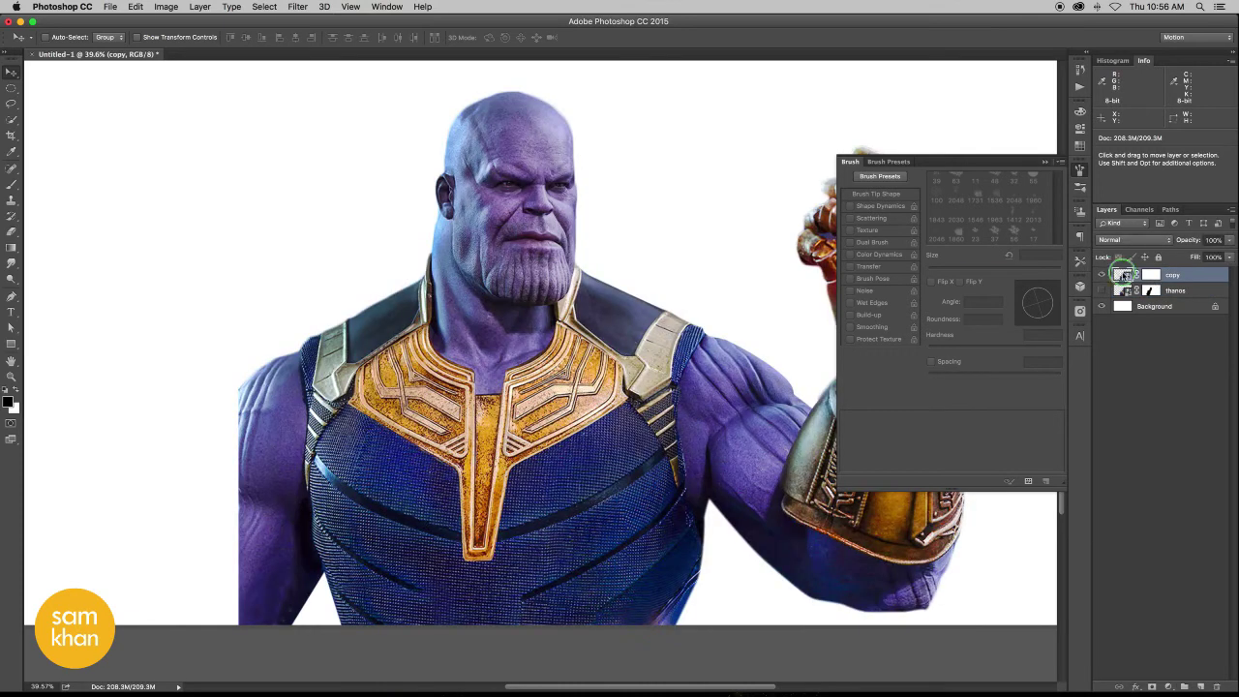
Rasterize the 'copy' layer and open it in the Liquify filter
right_click(1123, 275)
click(1204, 278)
right_click(1199, 277)
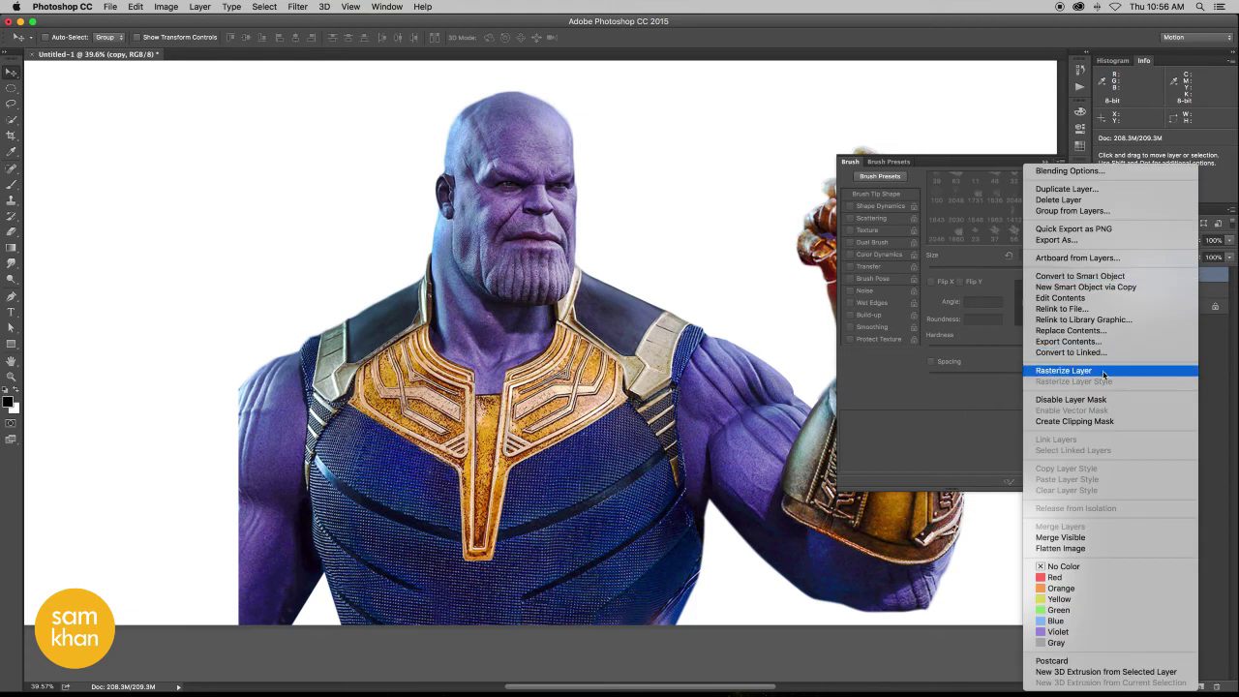
click(1104, 372)
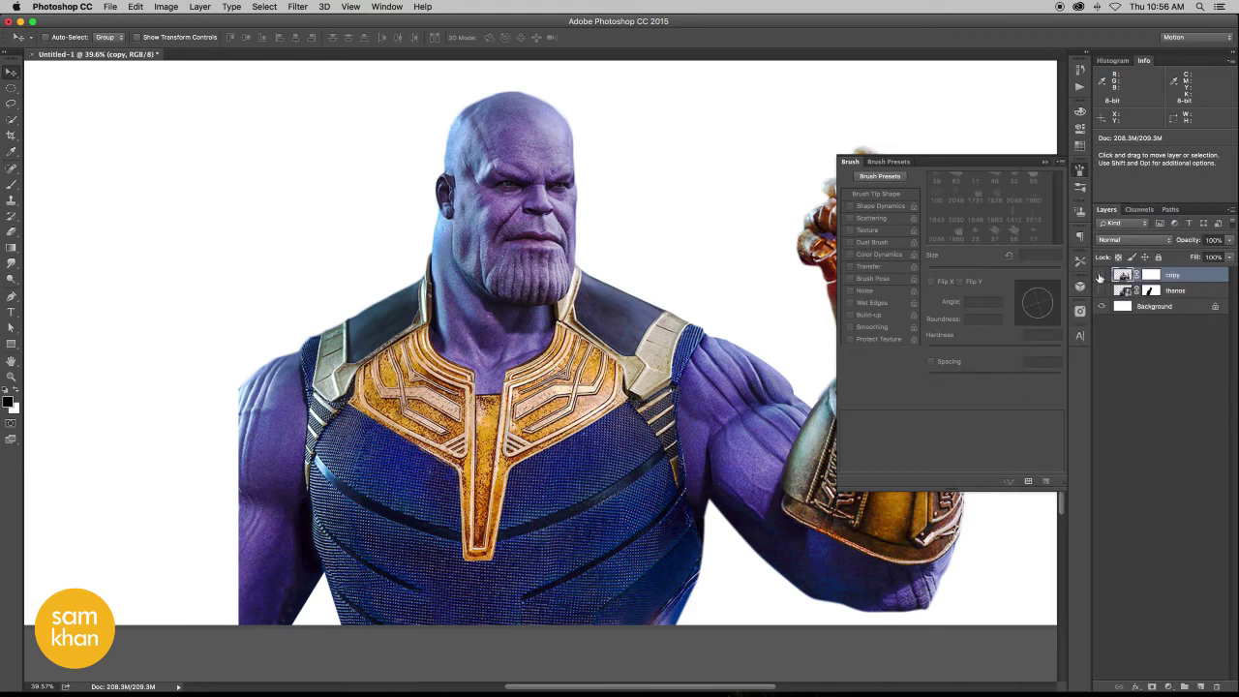
click(1101, 276)
click(296, 8)
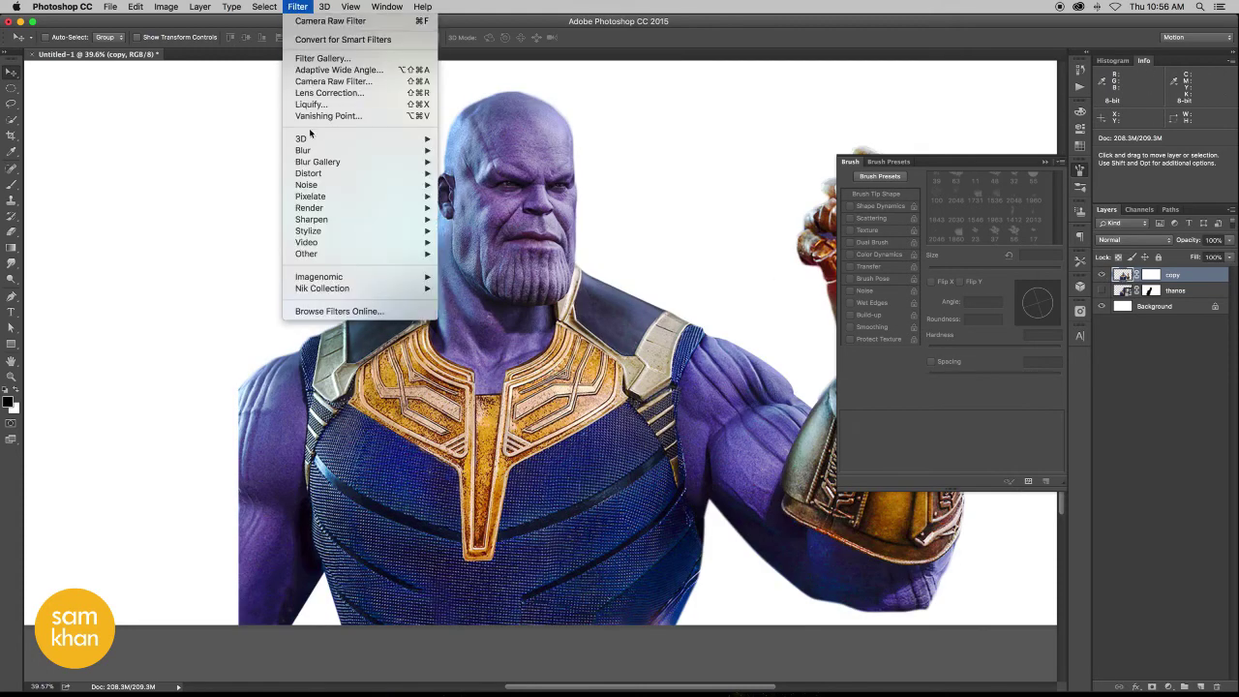
click(362, 106)
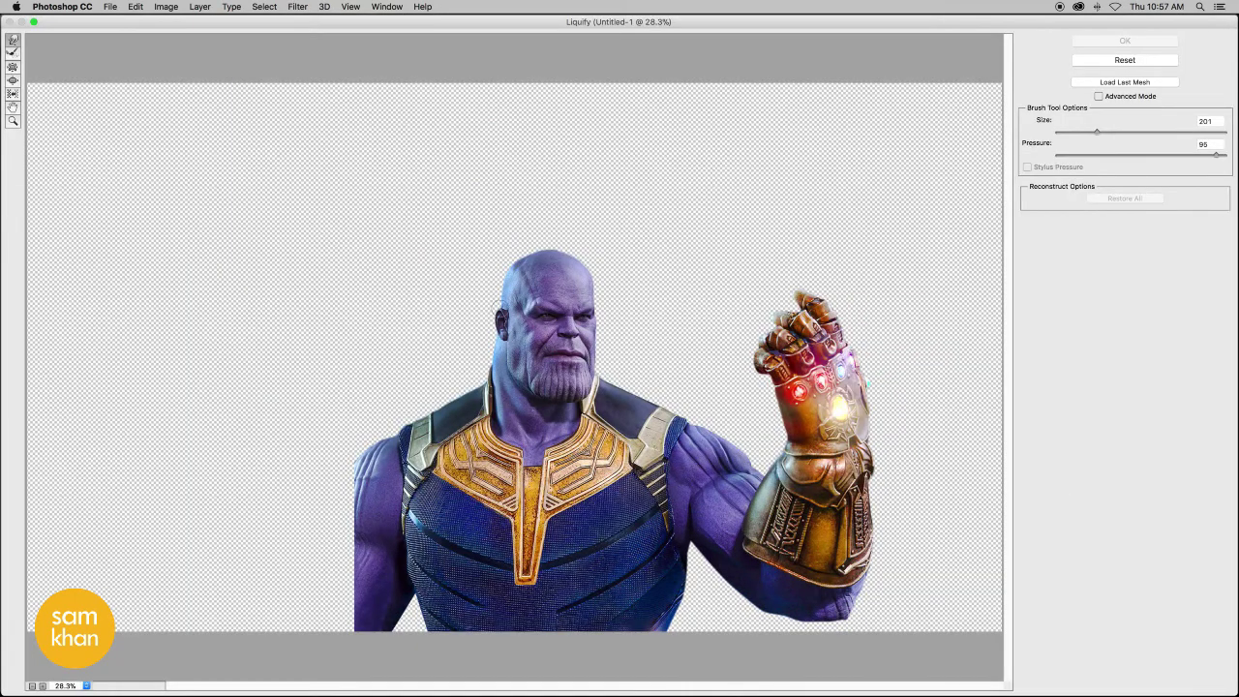
Set the warp brush to 1431 and smear the head and left shoulder leftward
drag(499, 308, 636, 320)
drag(443, 297, 355, 347)
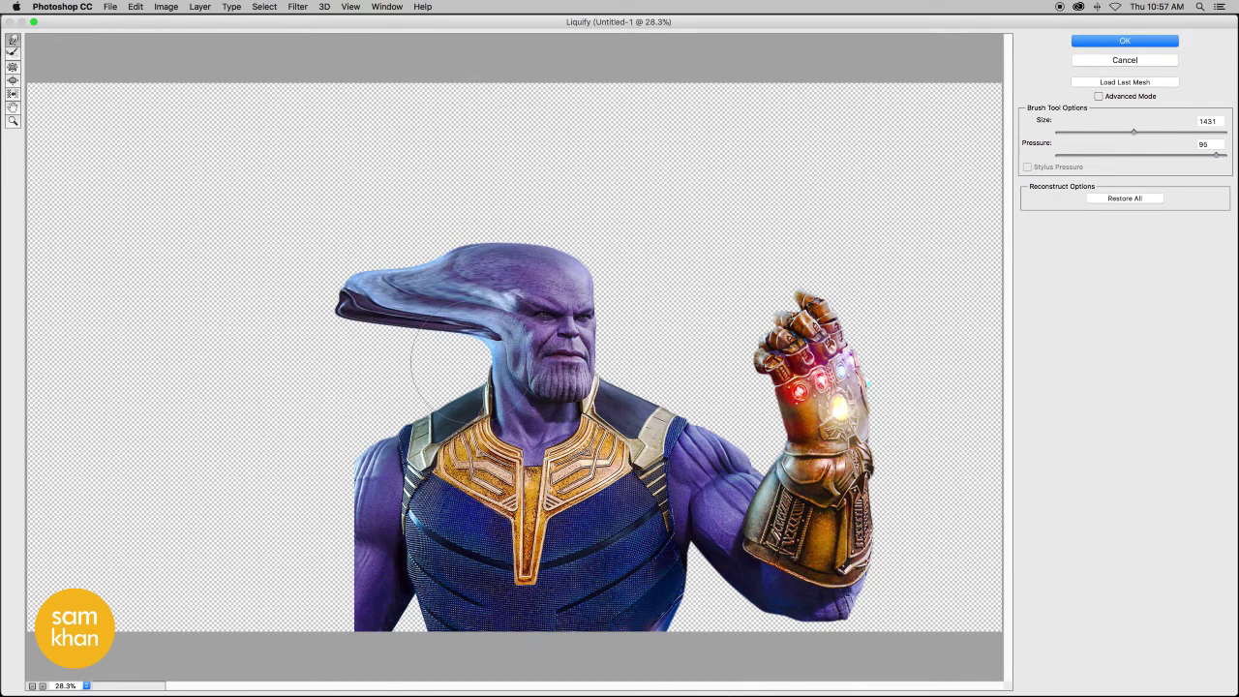
mouse_move(415, 374)
mouse_down()
mouse_move(360, 379)
mouse_move(248, 332)
mouse_up()
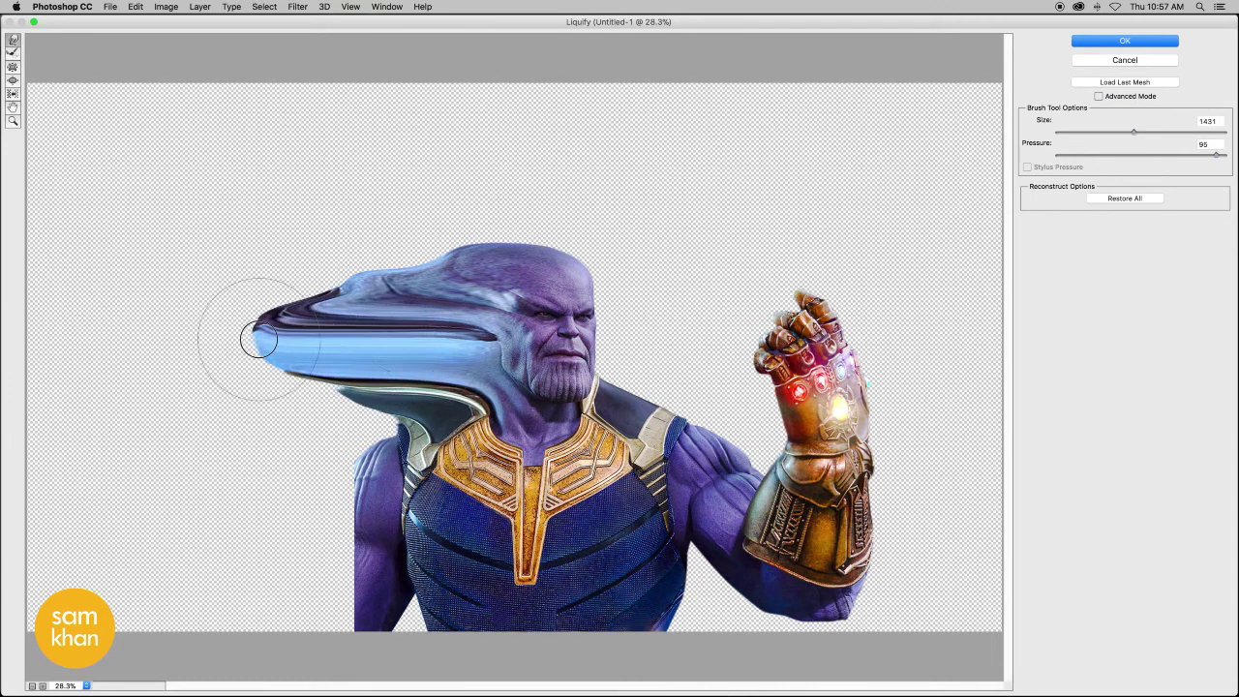
drag(481, 290, 354, 269)
drag(456, 257, 171, 296)
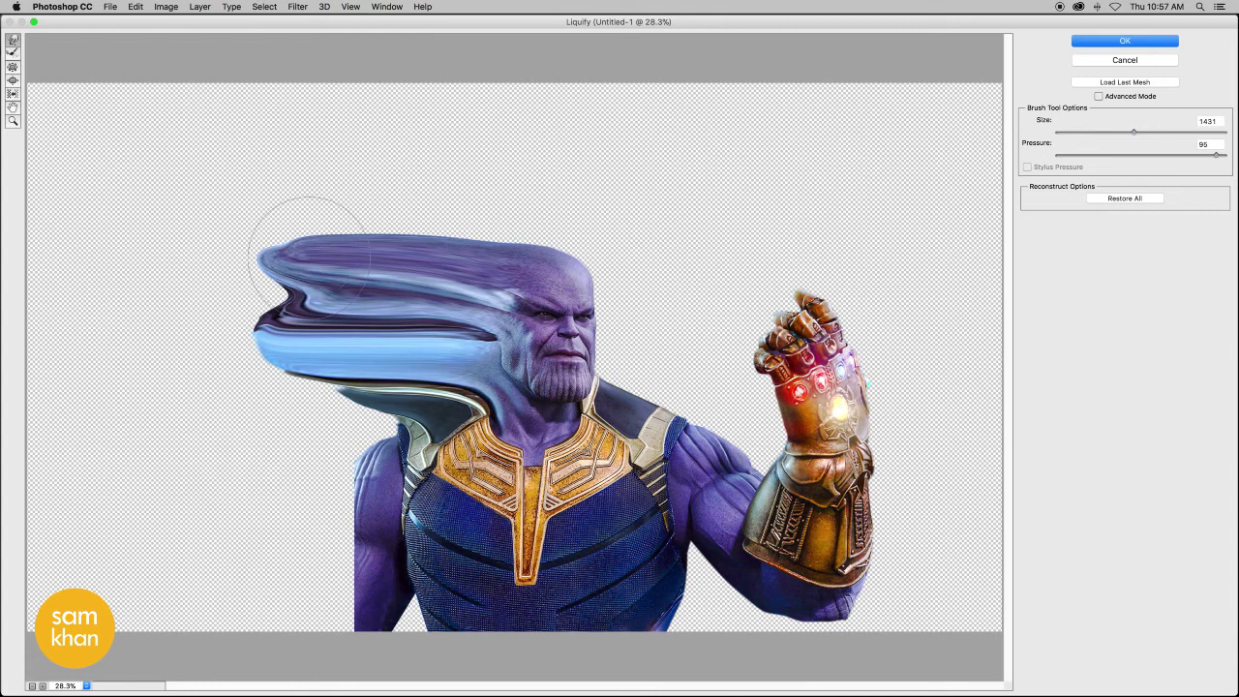
drag(410, 384, 319, 443)
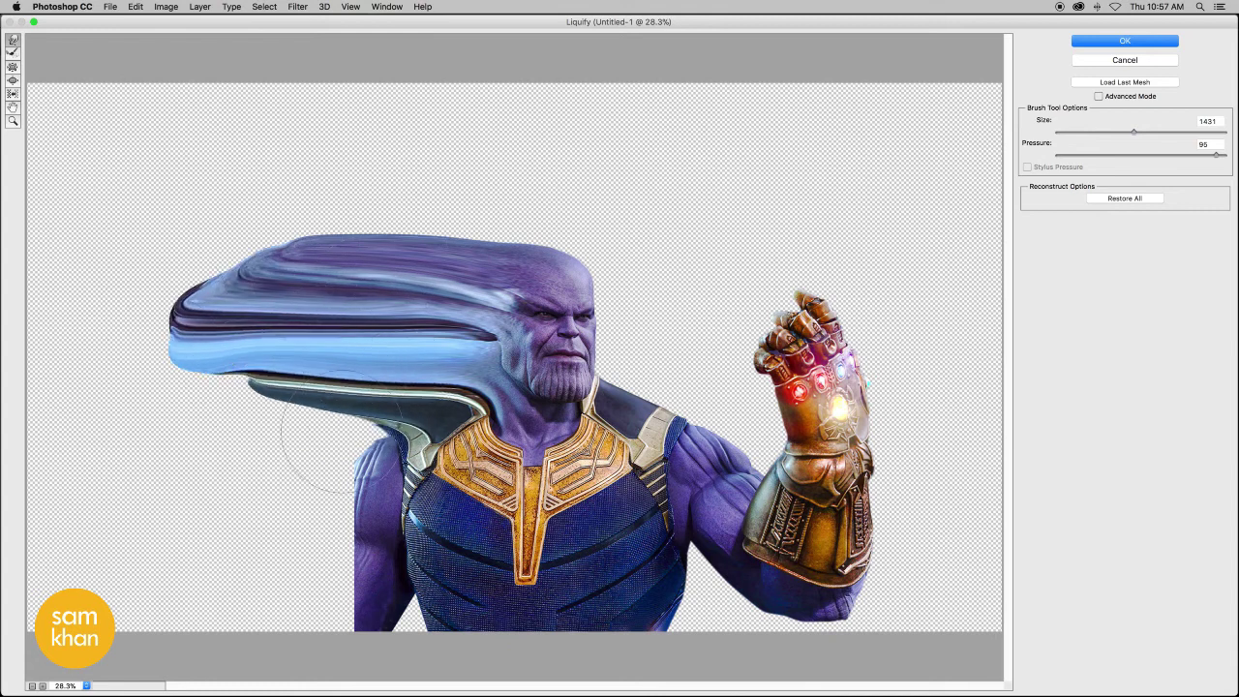
Stretch the gold collar into a long point reaching left
drag(426, 455, 368, 387)
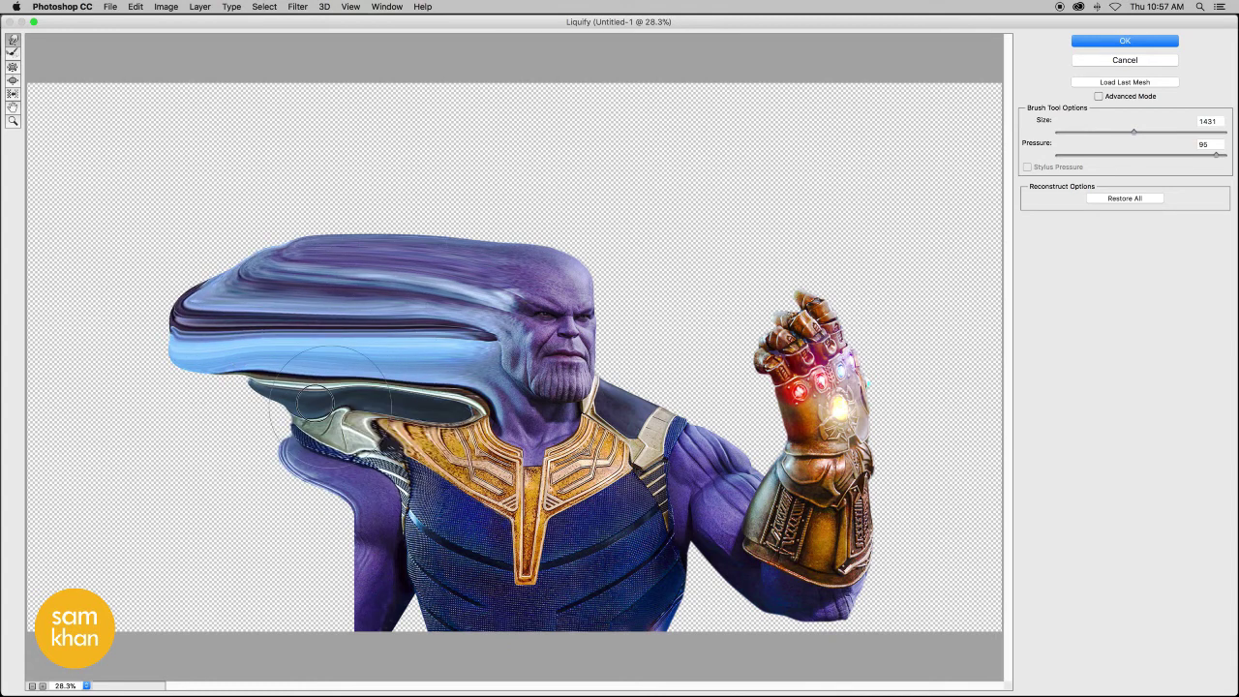
mouse_move(436, 445)
mouse_down()
mouse_move(357, 365)
mouse_move(310, 389)
mouse_move(232, 385)
mouse_up()
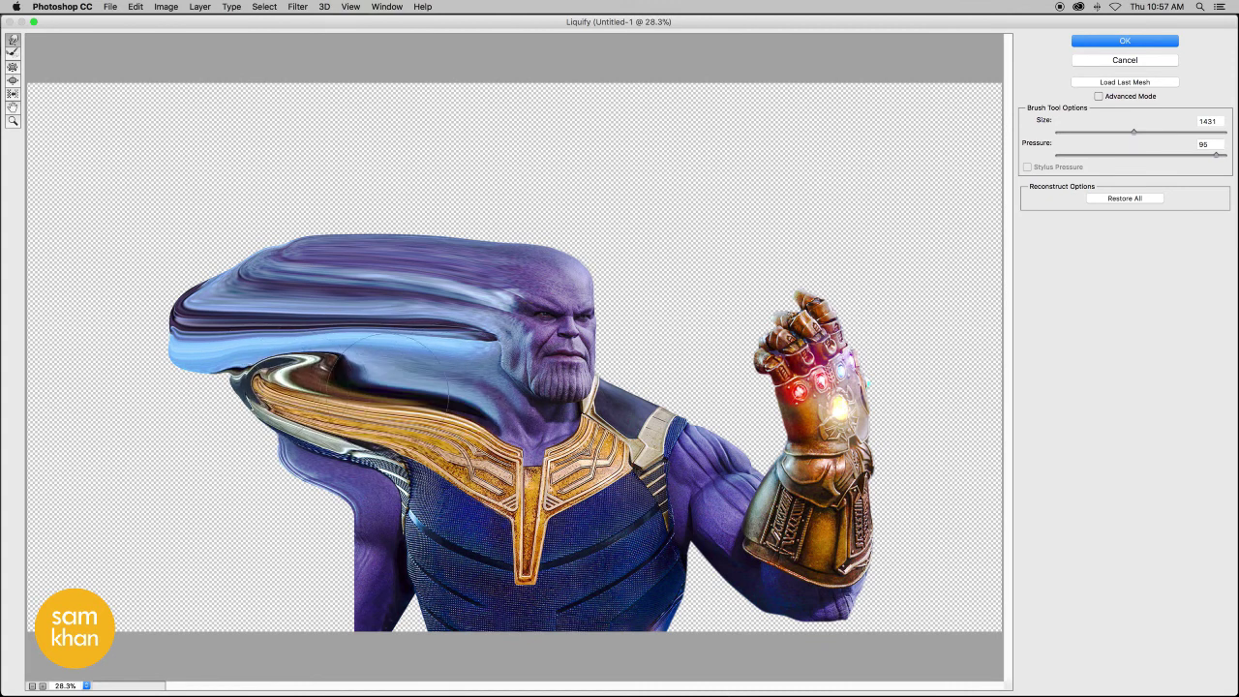
drag(417, 387, 185, 388)
drag(310, 373, 106, 366)
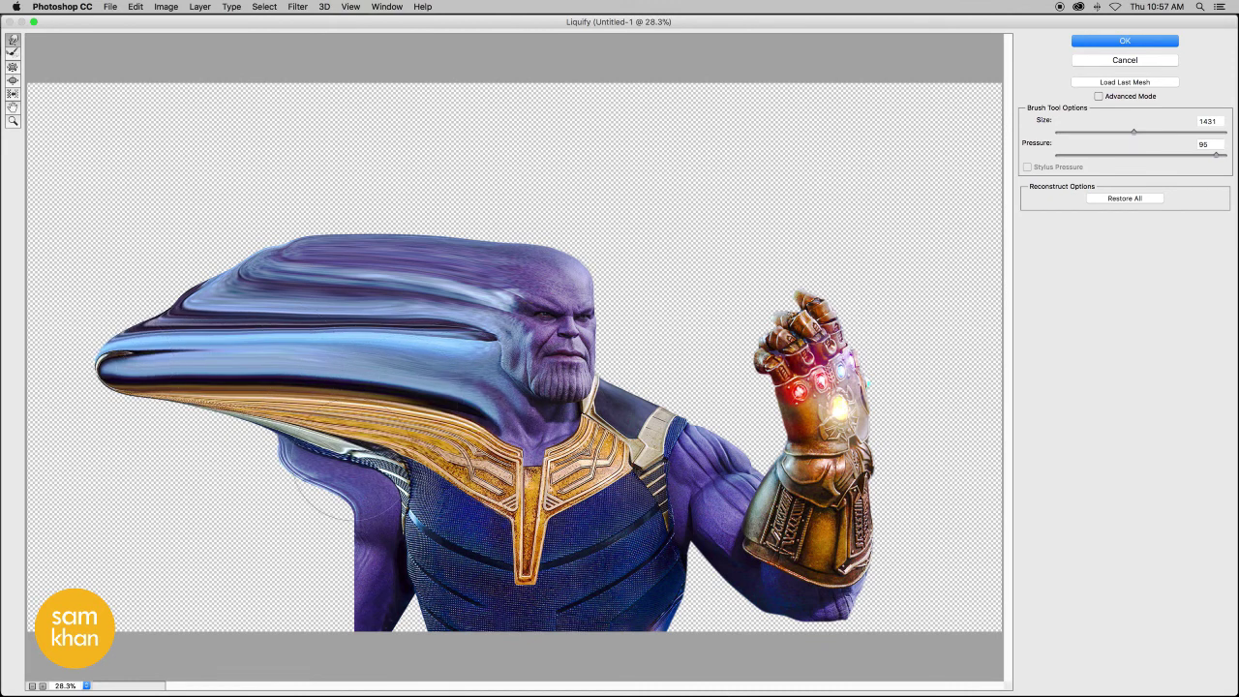
drag(388, 475, 226, 464)
drag(378, 508, 185, 500)
Push the purple arm, lower arm and collar streaks further to the left
drag(329, 530, 127, 520)
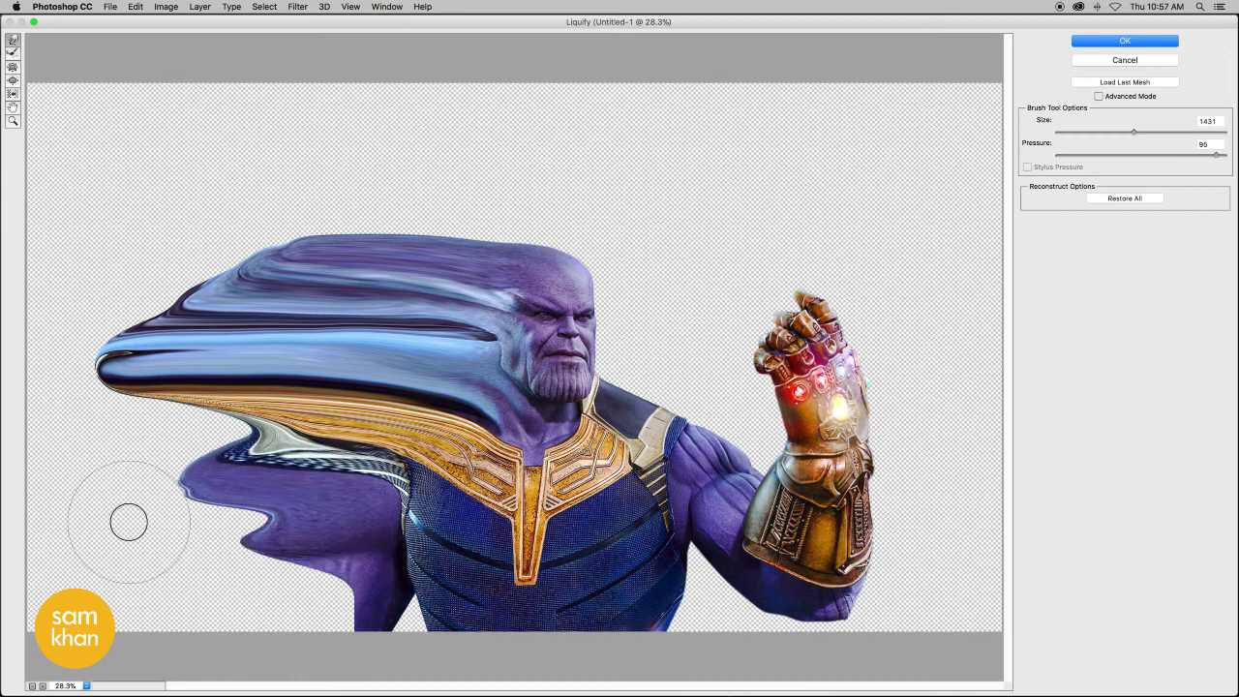
drag(276, 561, 107, 537)
drag(262, 586, 135, 552)
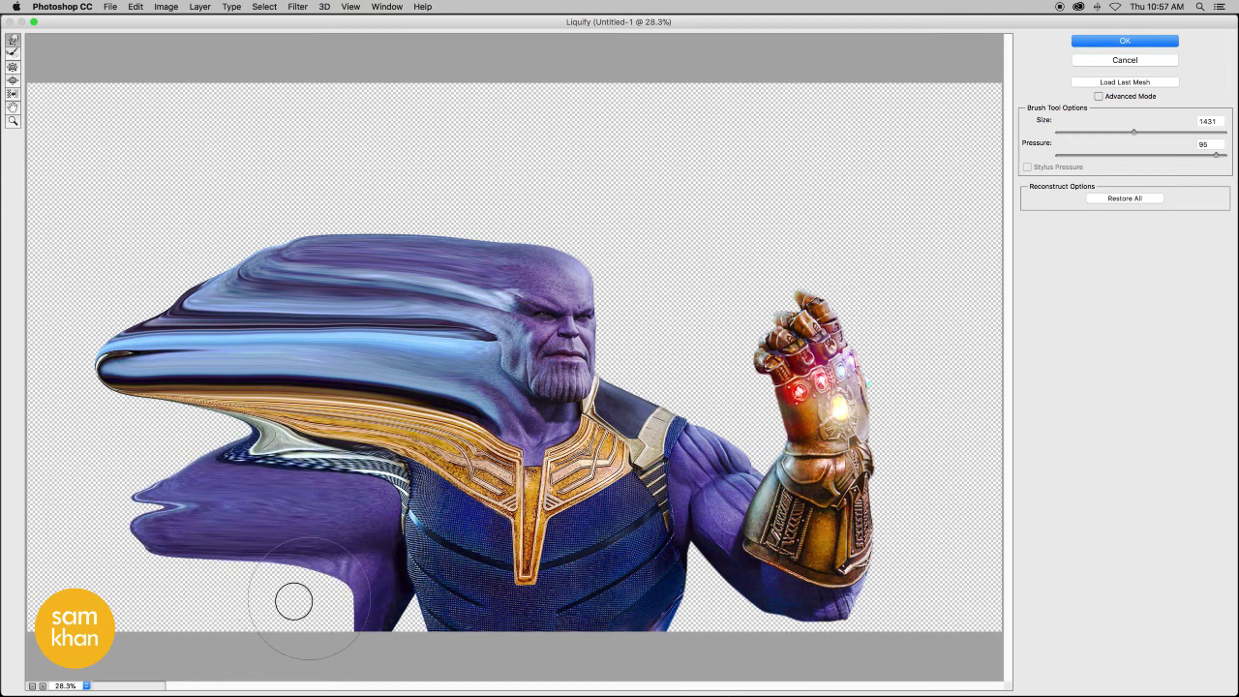
drag(339, 600, 242, 610)
drag(373, 596, 237, 624)
drag(303, 593, 204, 615)
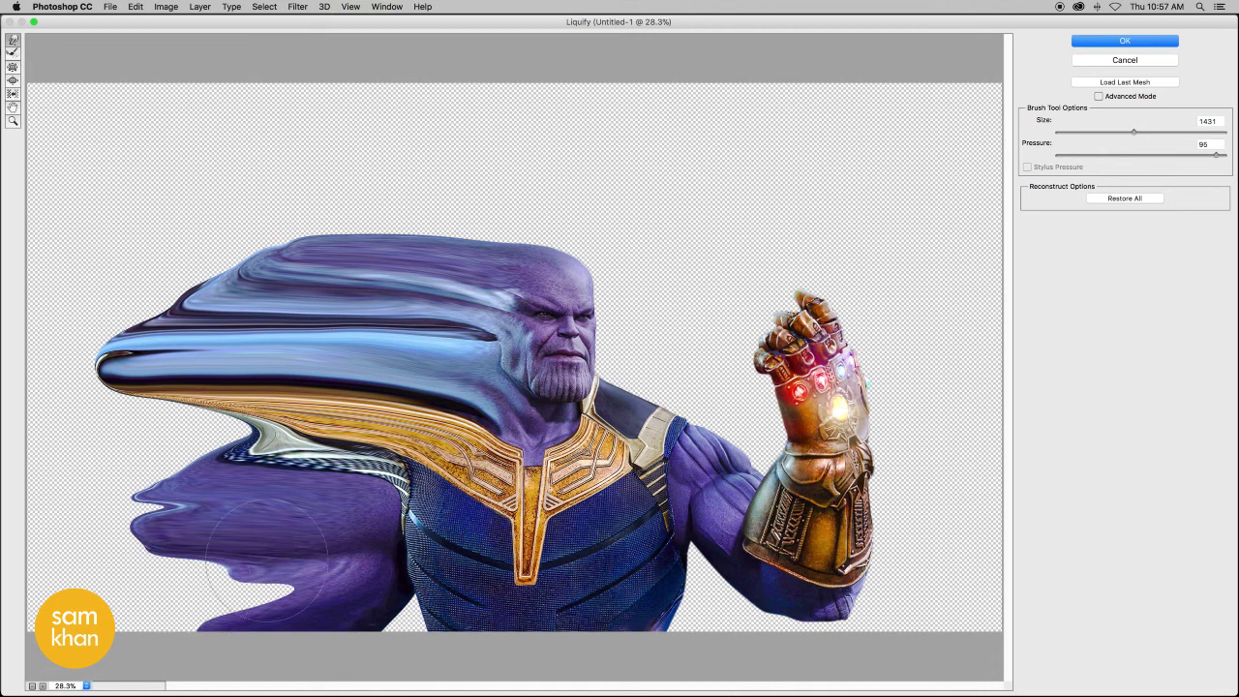
drag(281, 547, 101, 554)
mouse_move(294, 575)
mouse_down()
mouse_move(126, 581)
mouse_move(92, 562)
mouse_up()
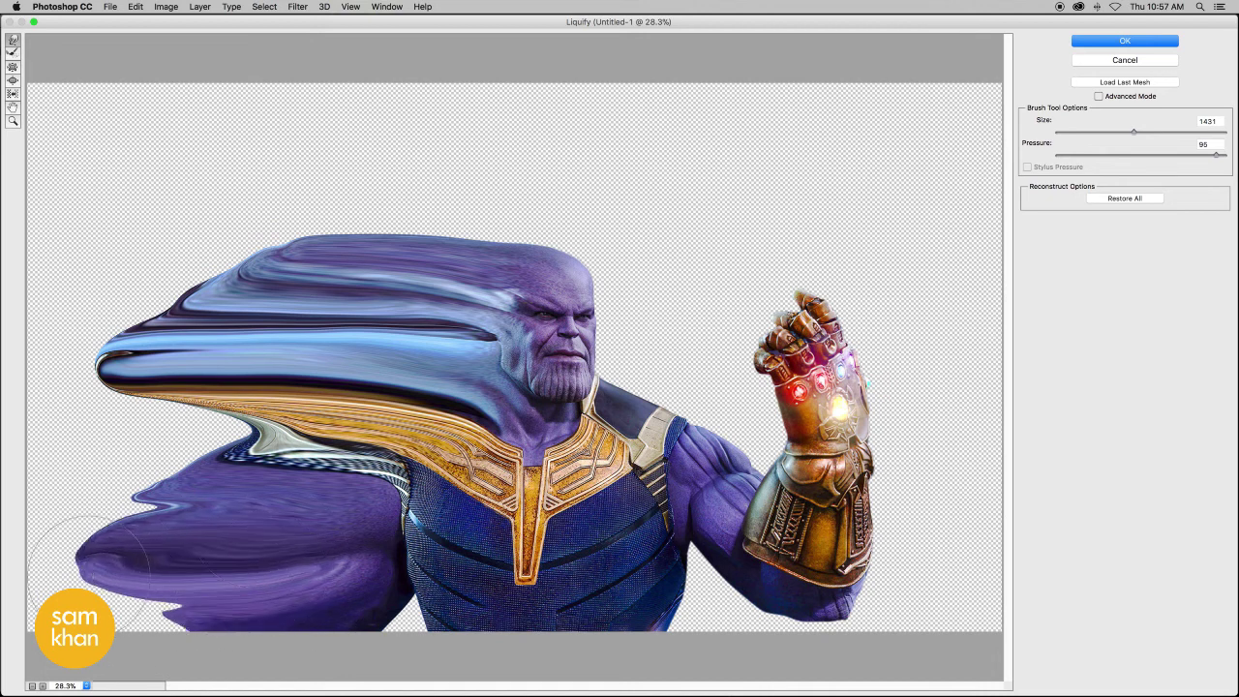
mouse_move(280, 435)
mouse_down()
mouse_move(174, 451)
mouse_move(92, 445)
mouse_move(72, 416)
mouse_up()
drag(290, 407, 87, 402)
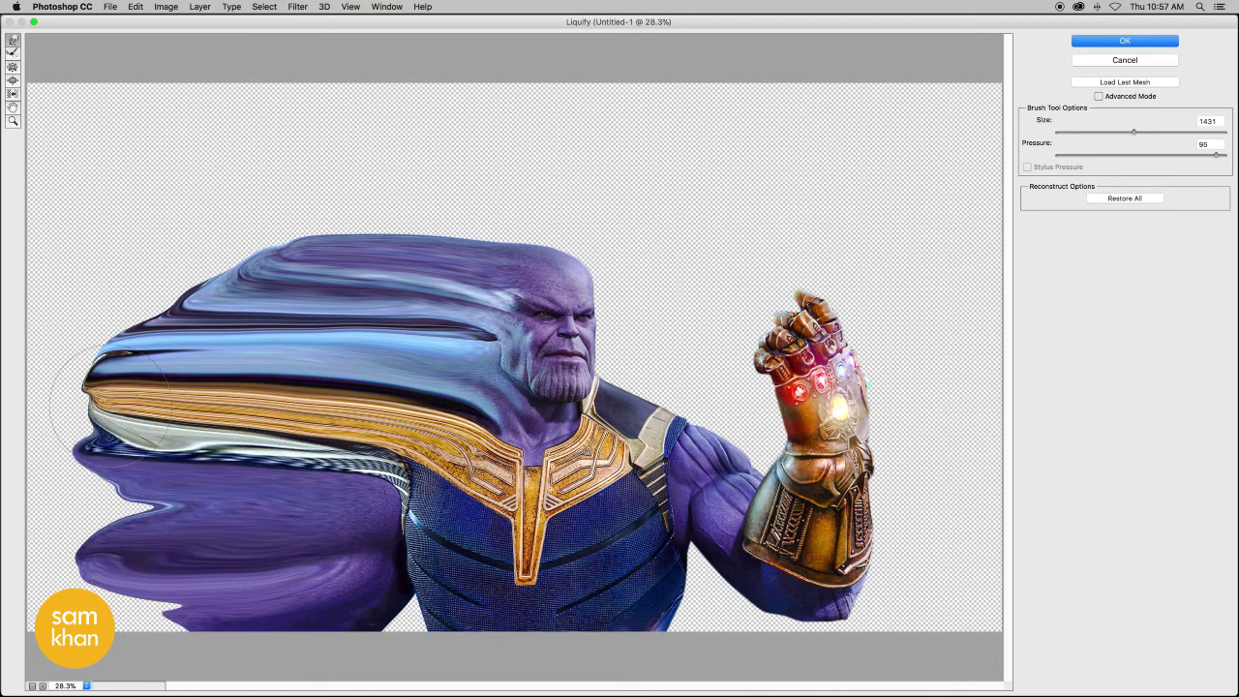
Shove the chest pattern left and up into the arm streaks
mouse_move(397, 501)
mouse_down()
mouse_move(155, 489)
mouse_move(213, 474)
mouse_move(184, 464)
mouse_up()
drag(445, 474, 204, 482)
drag(392, 562, 266, 557)
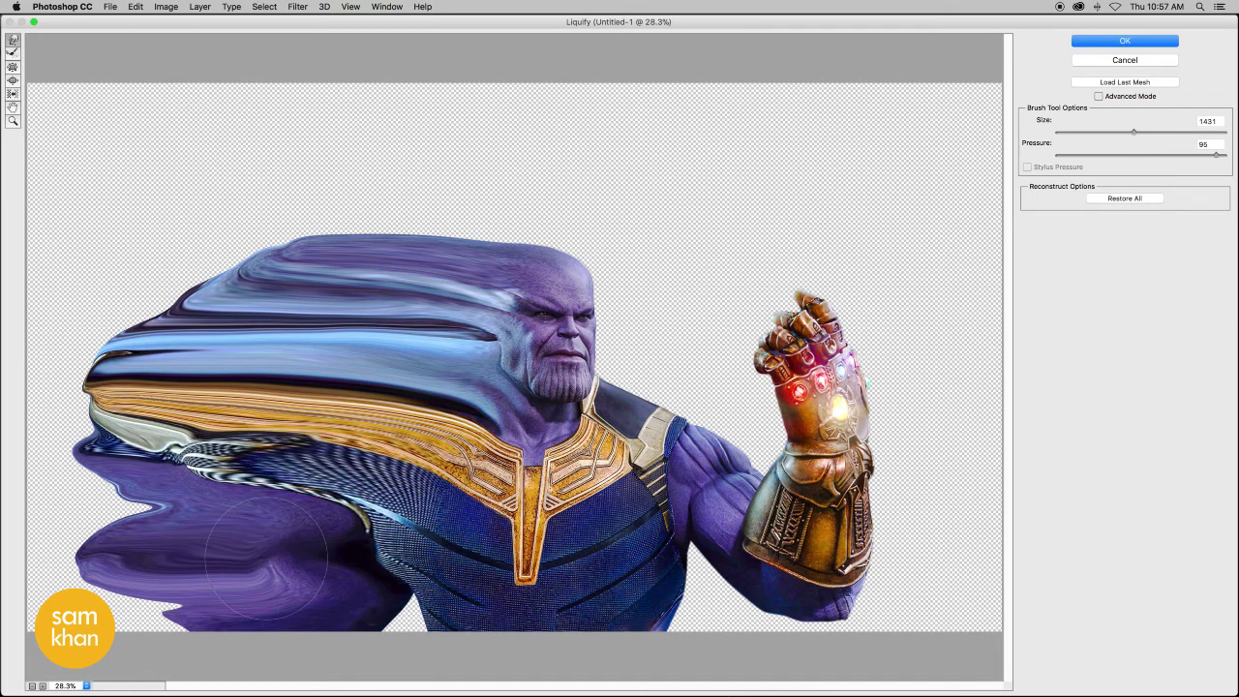
drag(361, 532, 242, 506)
drag(435, 605, 310, 639)
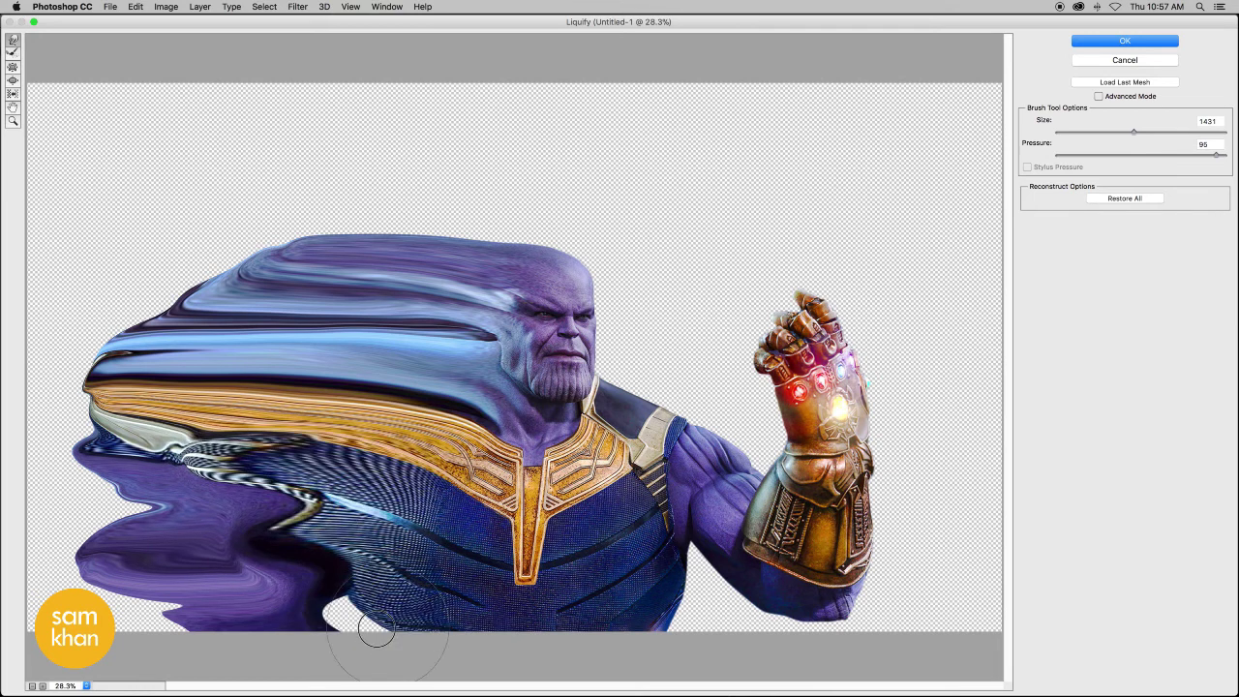
mouse_move(324, 576)
mouse_down()
mouse_move(208, 474)
mouse_move(155, 470)
mouse_up()
drag(251, 514, 92, 455)
drag(242, 484, 78, 426)
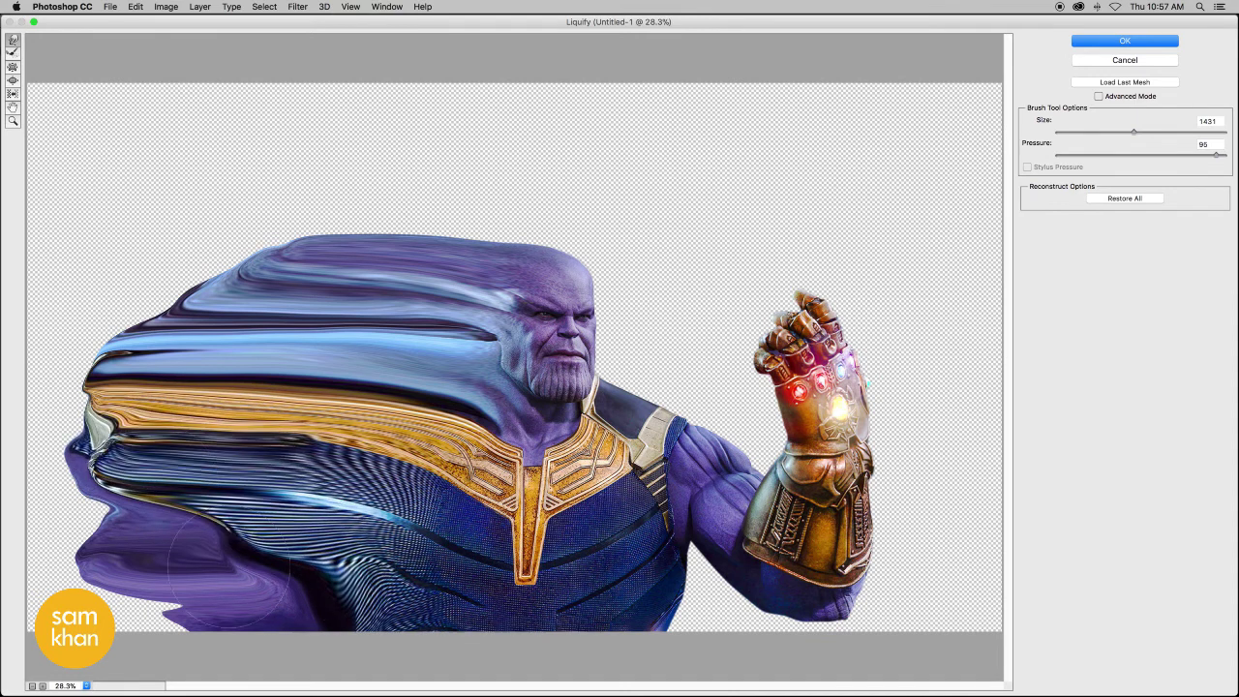
Flatten the lower arm, gold and blue bands against the canvas's left edge
drag(140, 593, 48, 566)
mouse_move(300, 580)
mouse_down()
mouse_move(43, 542)
mouse_move(29, 630)
mouse_up()
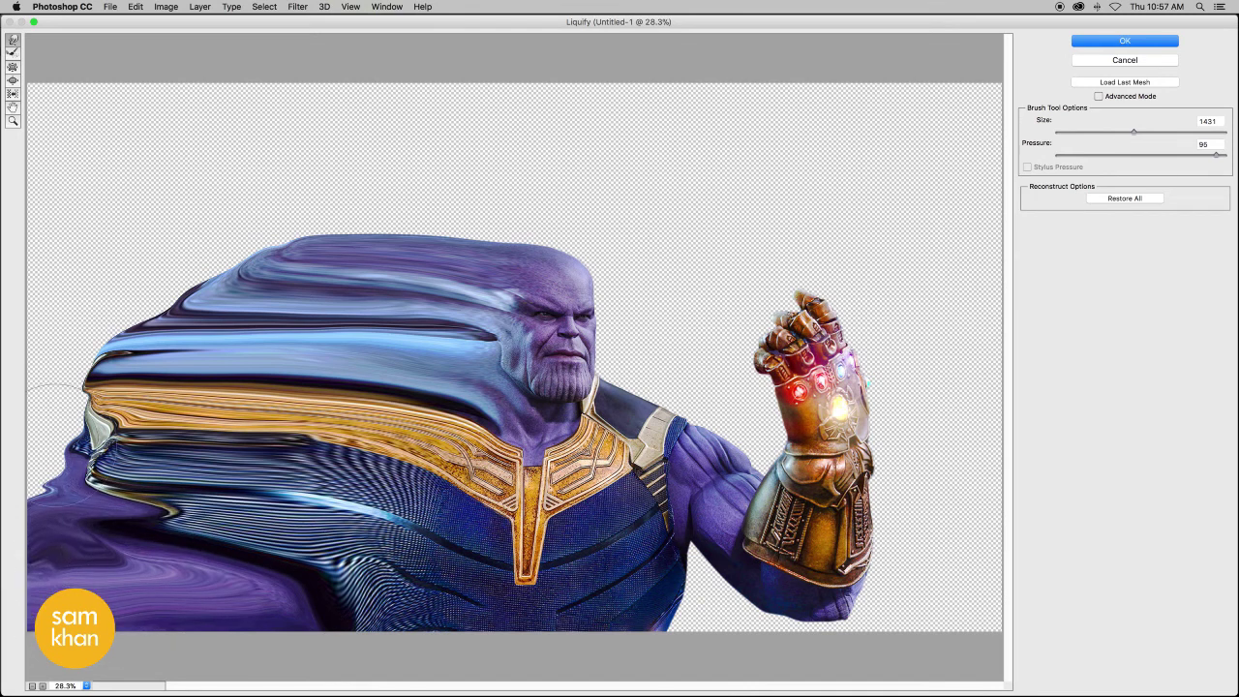
drag(58, 464, 10, 407)
drag(107, 426, 29, 368)
drag(145, 319, 20, 339)
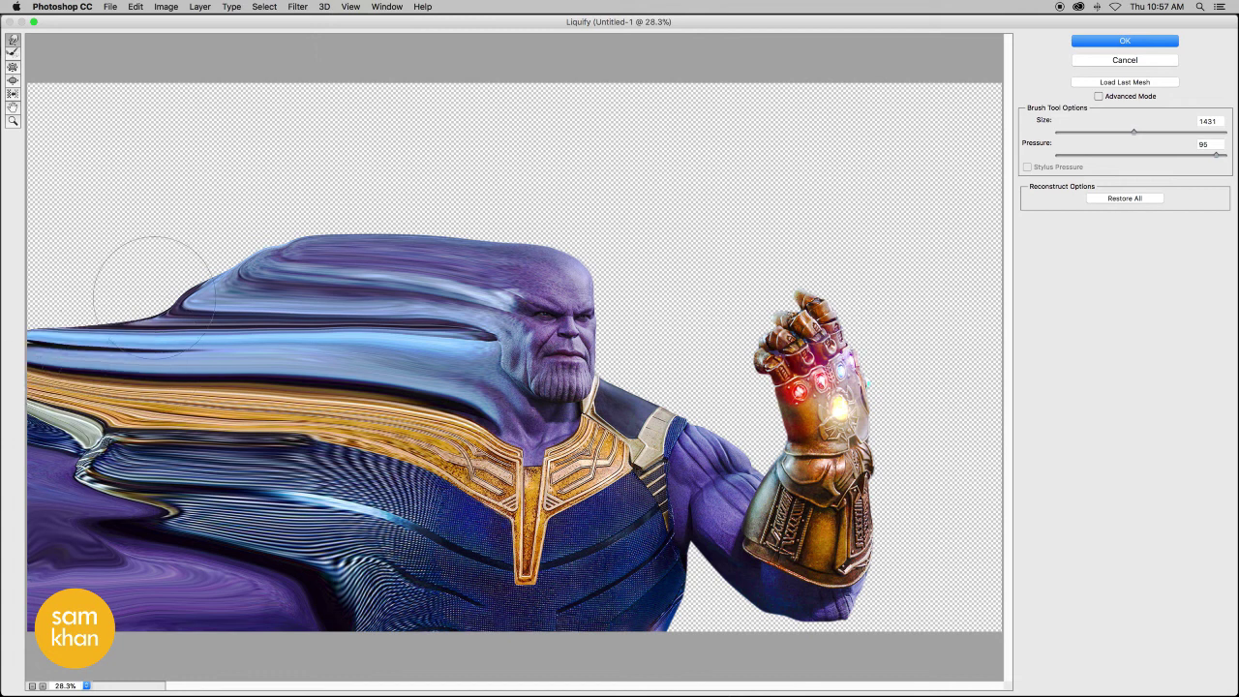
drag(153, 295, 20, 247)
Raise the bands left of the head into wavy peaks reaching the top edge
mouse_move(103, 280)
mouse_down()
mouse_move(19, 281)
mouse_move(33, 180)
mouse_up()
drag(193, 291, 107, 164)
mouse_move(97, 290)
mouse_down()
mouse_move(136, 256)
mouse_move(9, 238)
mouse_up()
drag(296, 244, 300, 155)
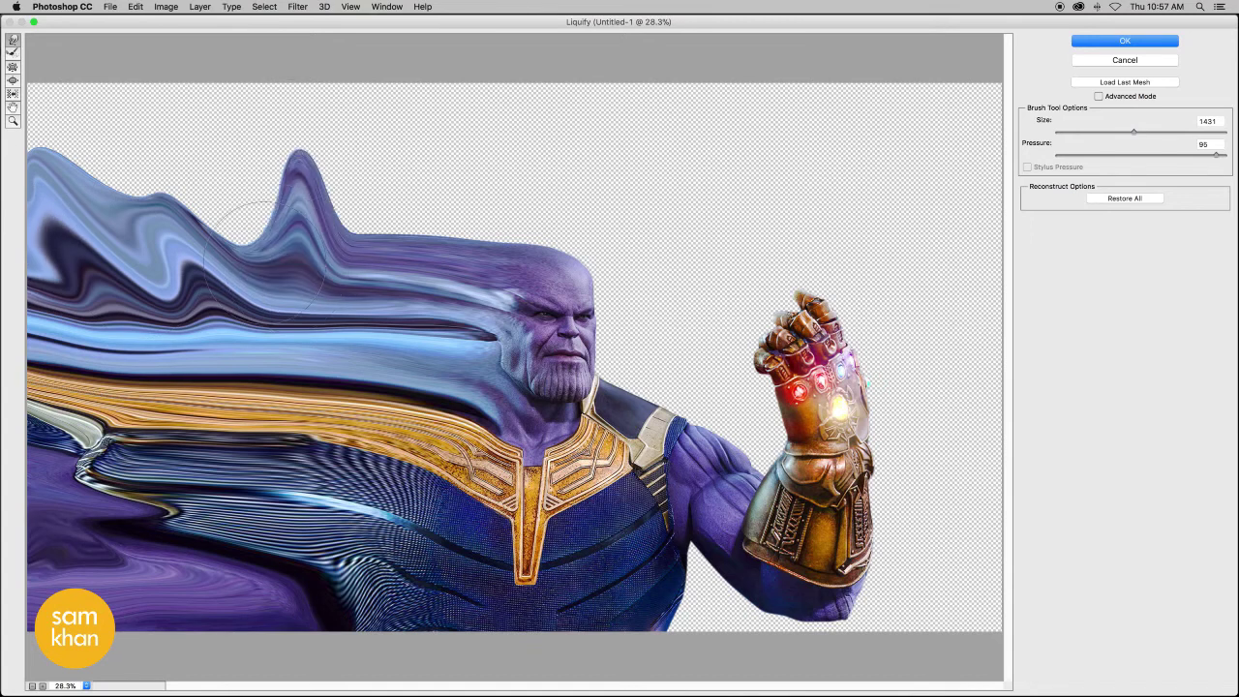
drag(222, 281, 174, 117)
drag(175, 271, 126, 126)
drag(126, 262, 68, 106)
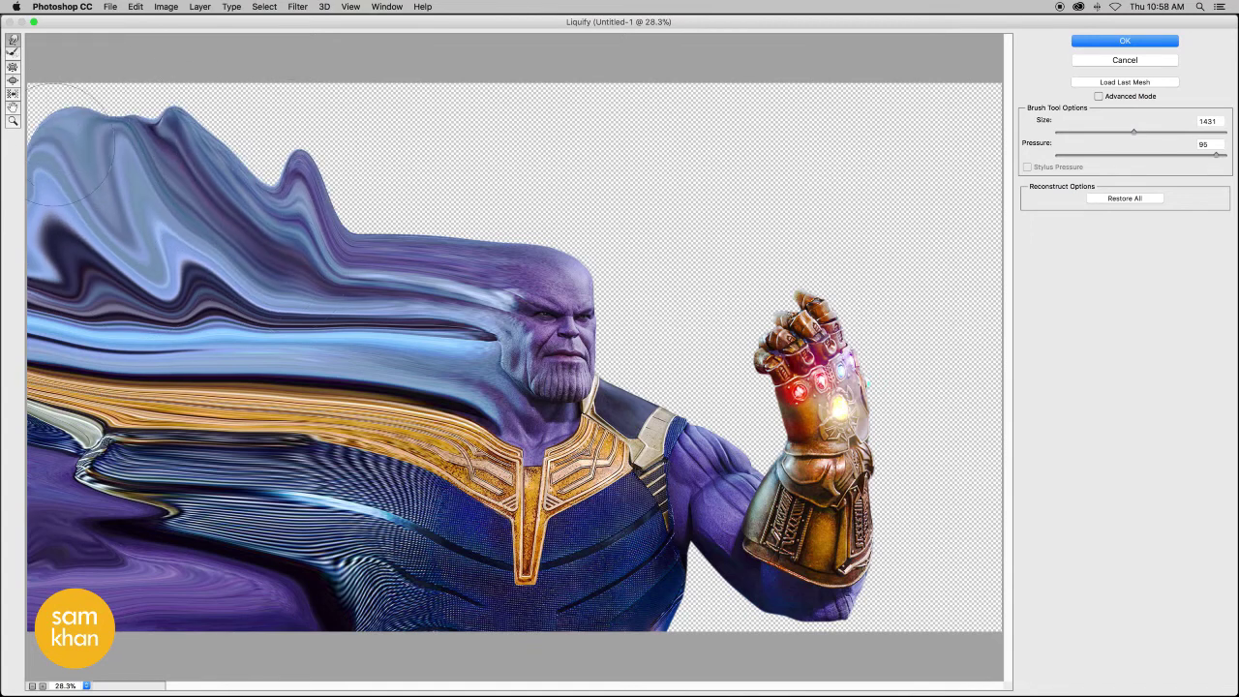
drag(88, 164, 58, 87)
Pull the hair above the head up into tall wavy peaks toward the top
drag(242, 223, 249, 97)
mouse_move(359, 233)
mouse_down()
mouse_move(322, 129)
mouse_move(354, 129)
mouse_up()
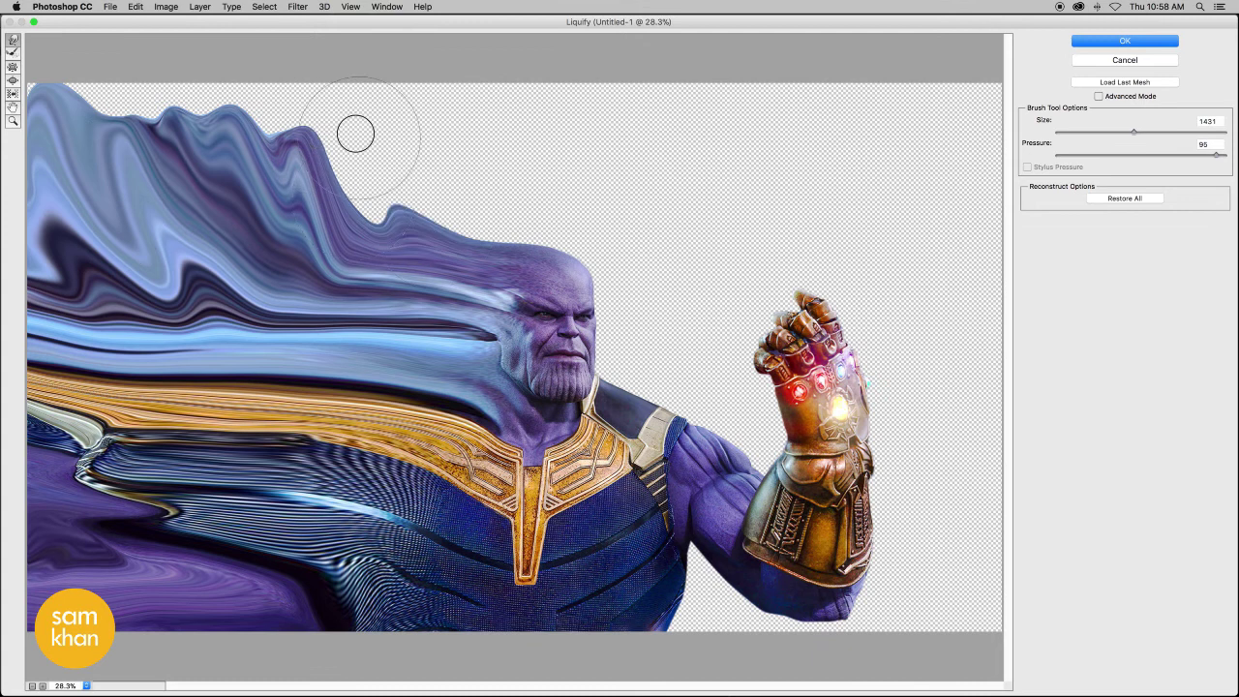
drag(407, 242, 387, 117)
mouse_move(465, 232)
mouse_down()
mouse_move(455, 169)
mouse_move(414, 138)
mouse_up()
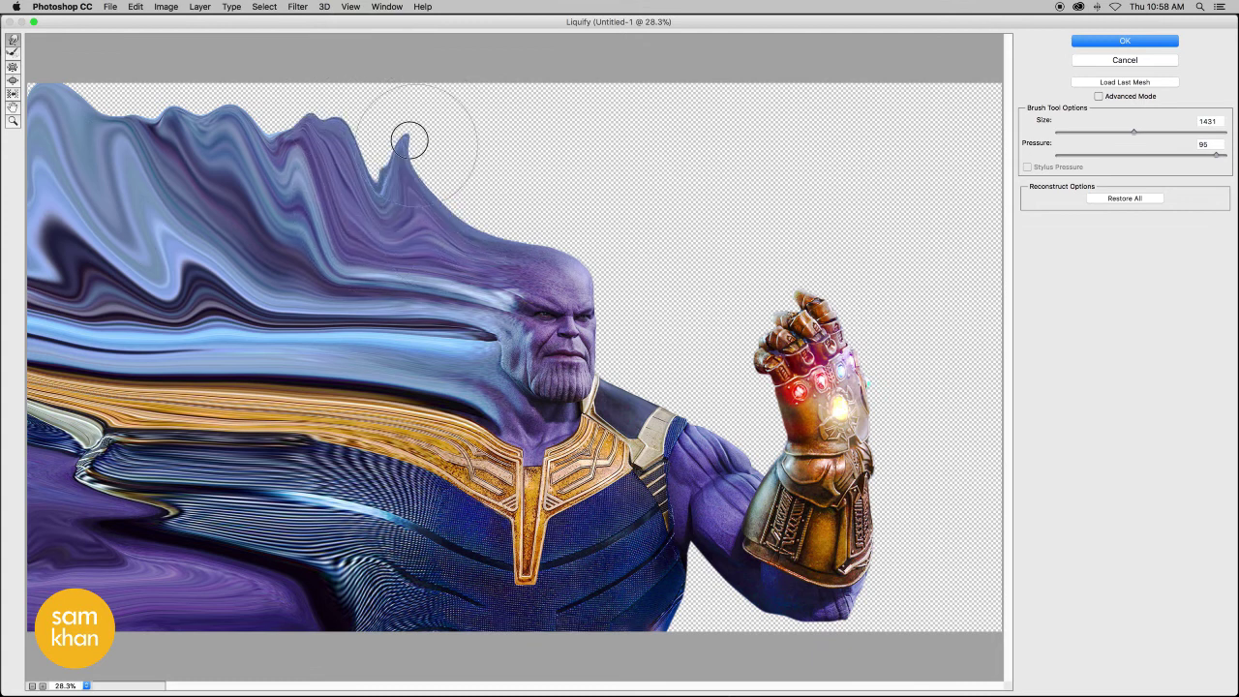
drag(537, 252, 492, 138)
mouse_move(523, 271)
mouse_down()
mouse_move(445, 138)
mouse_move(359, 102)
mouse_move(338, 70)
mouse_move(277, 61)
mouse_up()
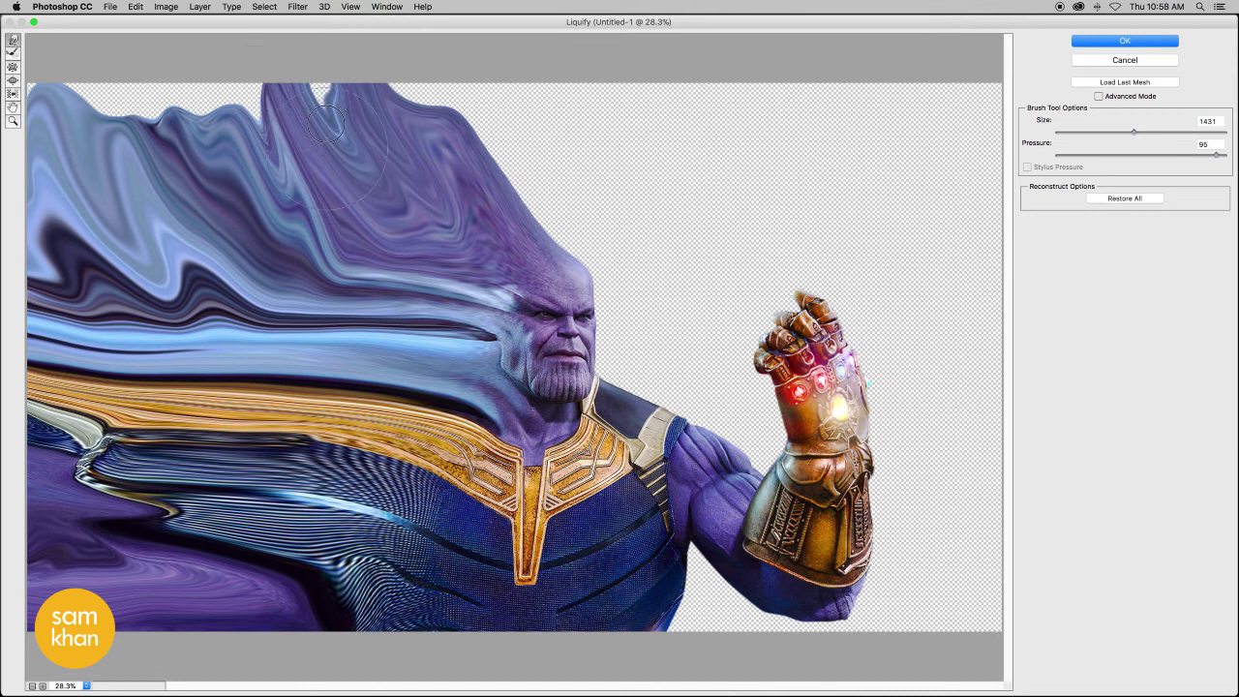
mouse_move(319, 146)
mouse_down()
mouse_move(207, 91)
mouse_move(240, 93)
mouse_move(97, 73)
mouse_move(53, 97)
mouse_up()
mouse_move(561, 254)
mouse_down()
mouse_move(552, 125)
mouse_move(517, 61)
mouse_move(484, 52)
mouse_move(395, 112)
mouse_move(484, 55)
mouse_move(503, 61)
mouse_move(566, 207)
mouse_move(592, 233)
mouse_move(630, 171)
mouse_move(594, 101)
mouse_move(610, 106)
mouse_move(571, 87)
mouse_move(513, 97)
mouse_move(461, 145)
mouse_up()
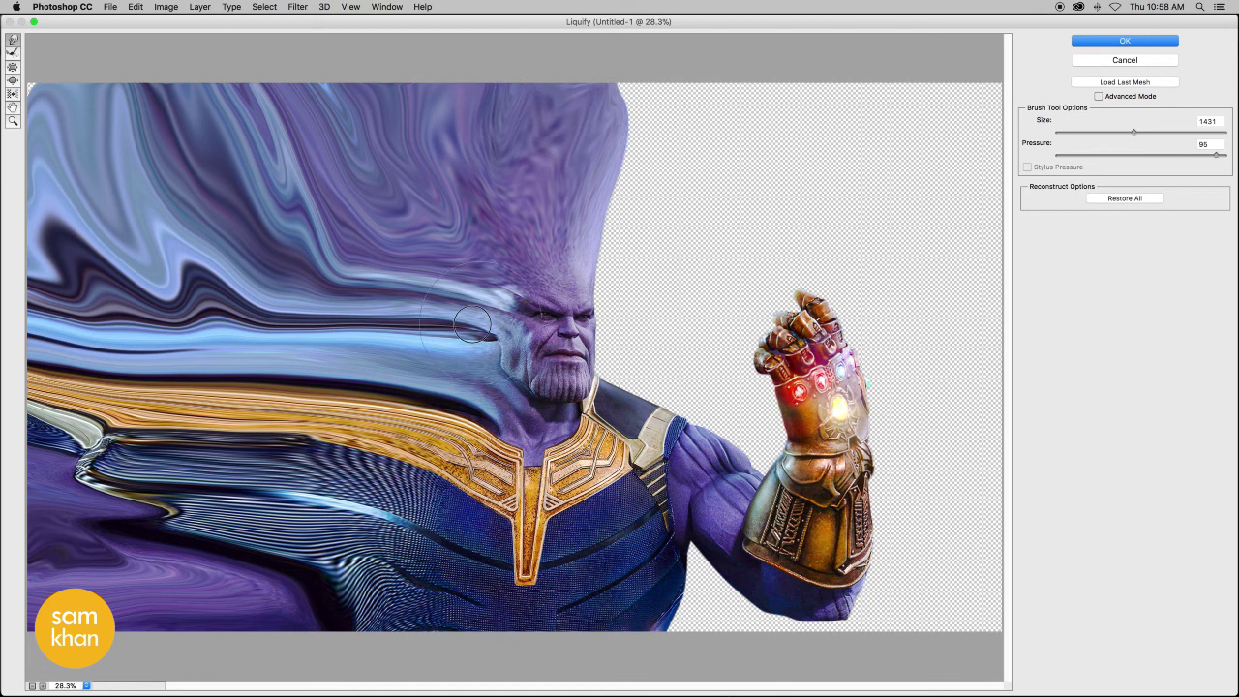
Undo a stray eye-level streak, nudge the blue and gold band left, and apply Liquify
mouse_move(471, 323)
mouse_down()
mouse_move(223, 310)
mouse_move(35, 266)
mouse_up()
key(super+z)
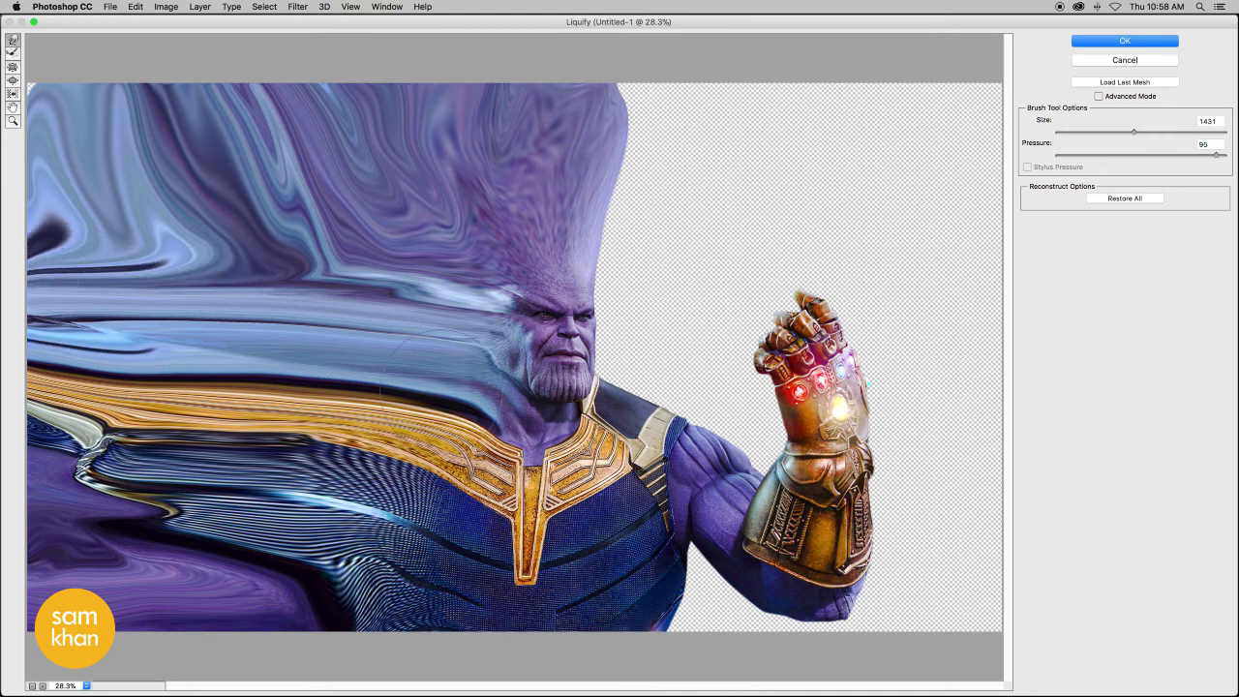
mouse_move(435, 378)
mouse_down()
mouse_move(58, 334)
mouse_move(56, 321)
mouse_up()
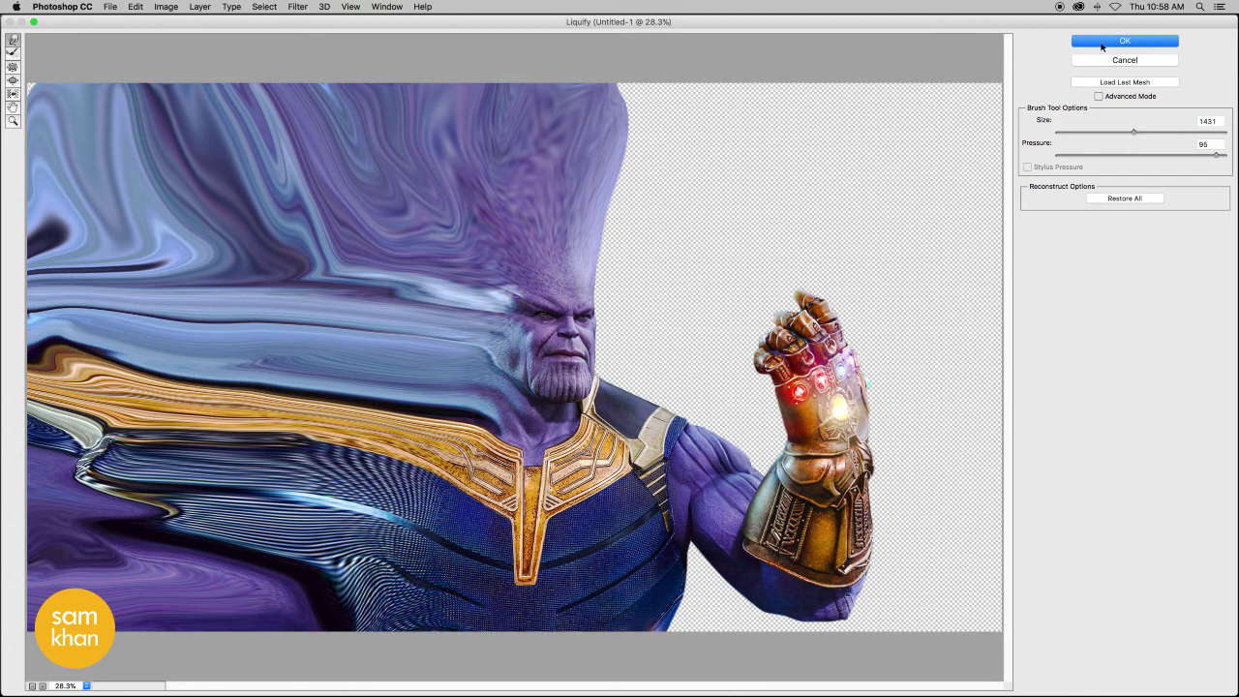
click(1098, 45)
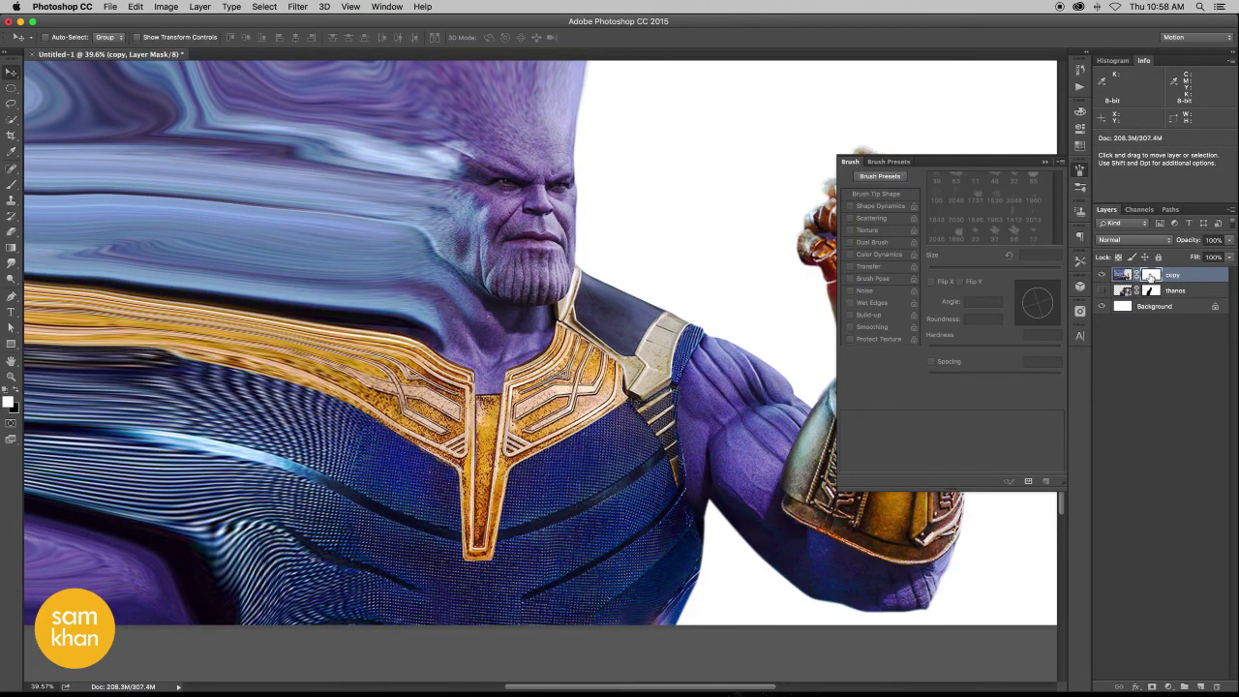
Invert the copy layer's mask to solid black, hiding the warped layer
click(1231, 209)
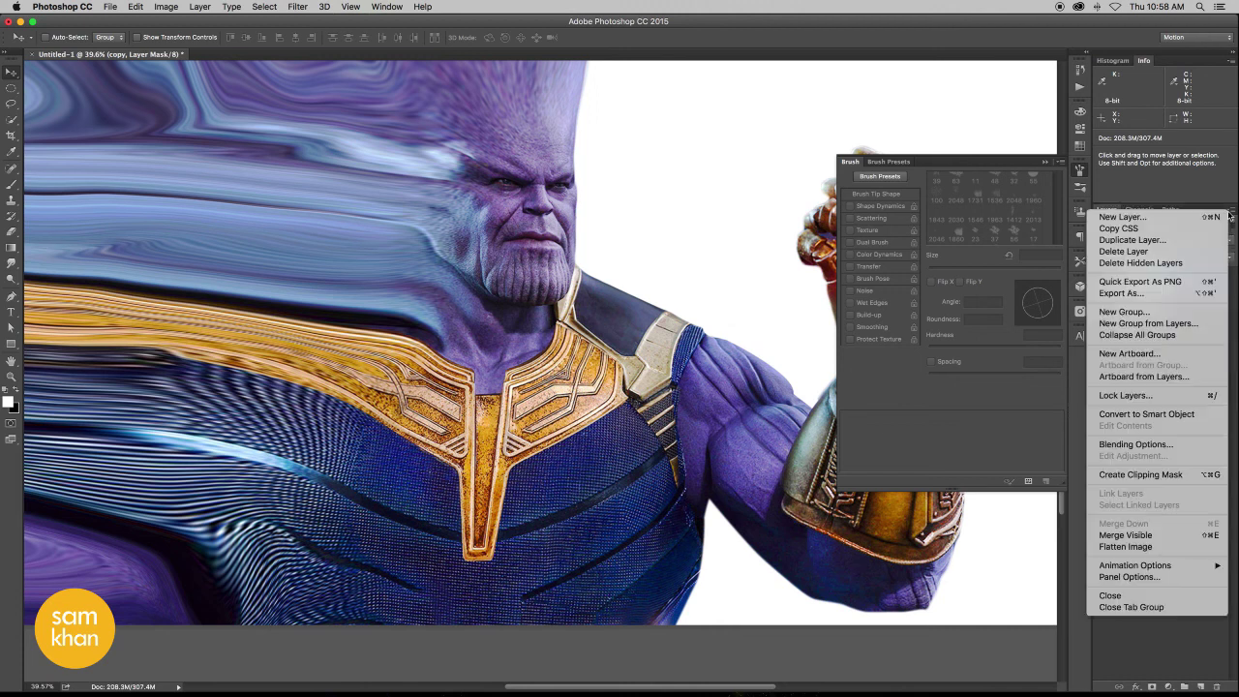
key(Escape)
double_click(1176, 275)
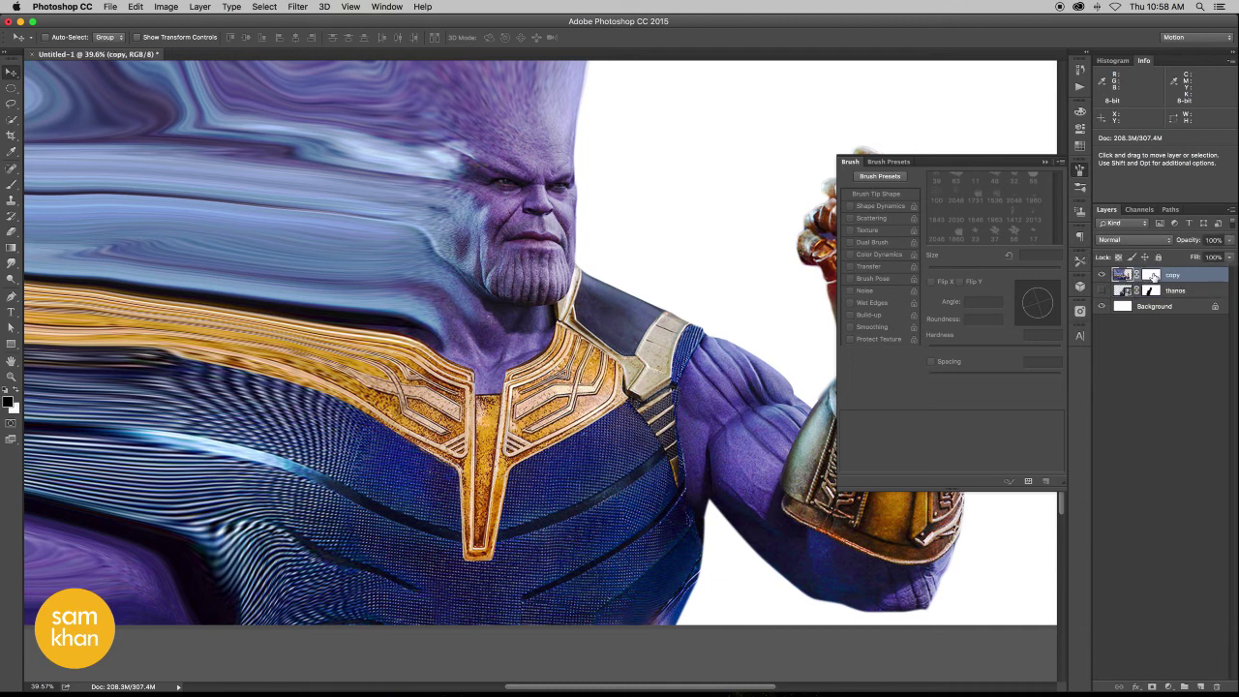
click(1151, 275)
key(ctrl+i)
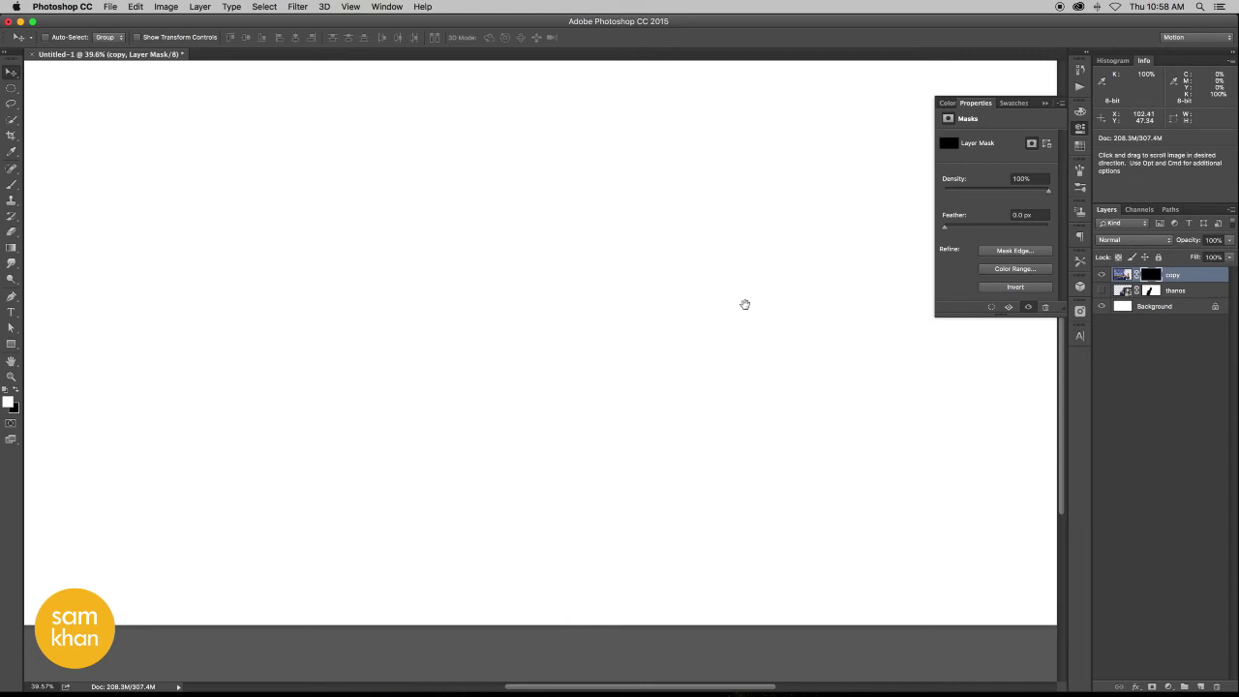
Turn the original thanos layer back on, zooming out and back in
key(ctrl+minus)
alt+click(685, 306)
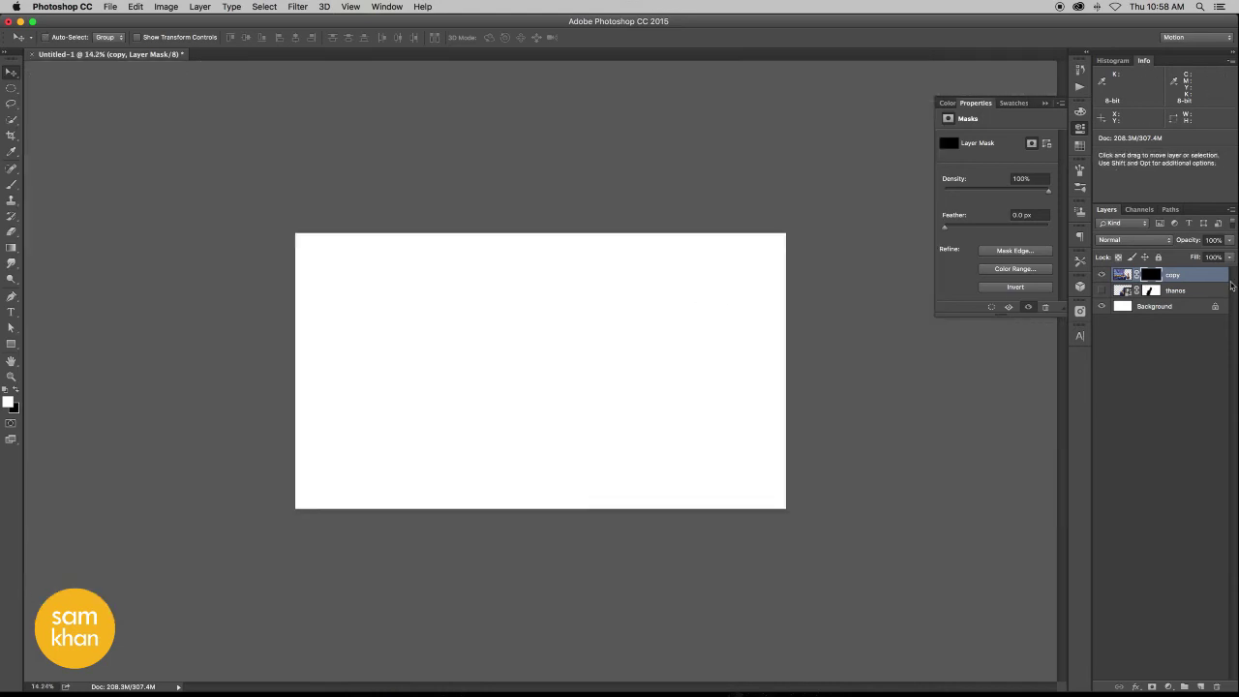
click(1102, 291)
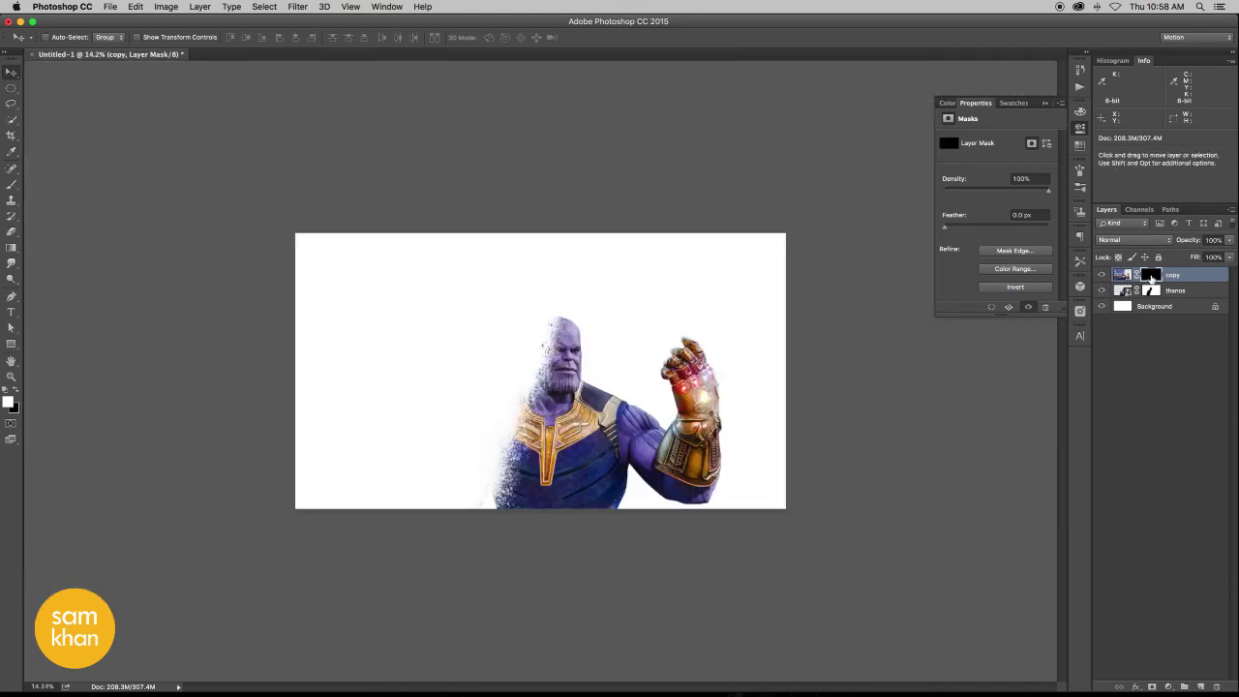
key(ctrl+plus)
key(ctrl+plus)
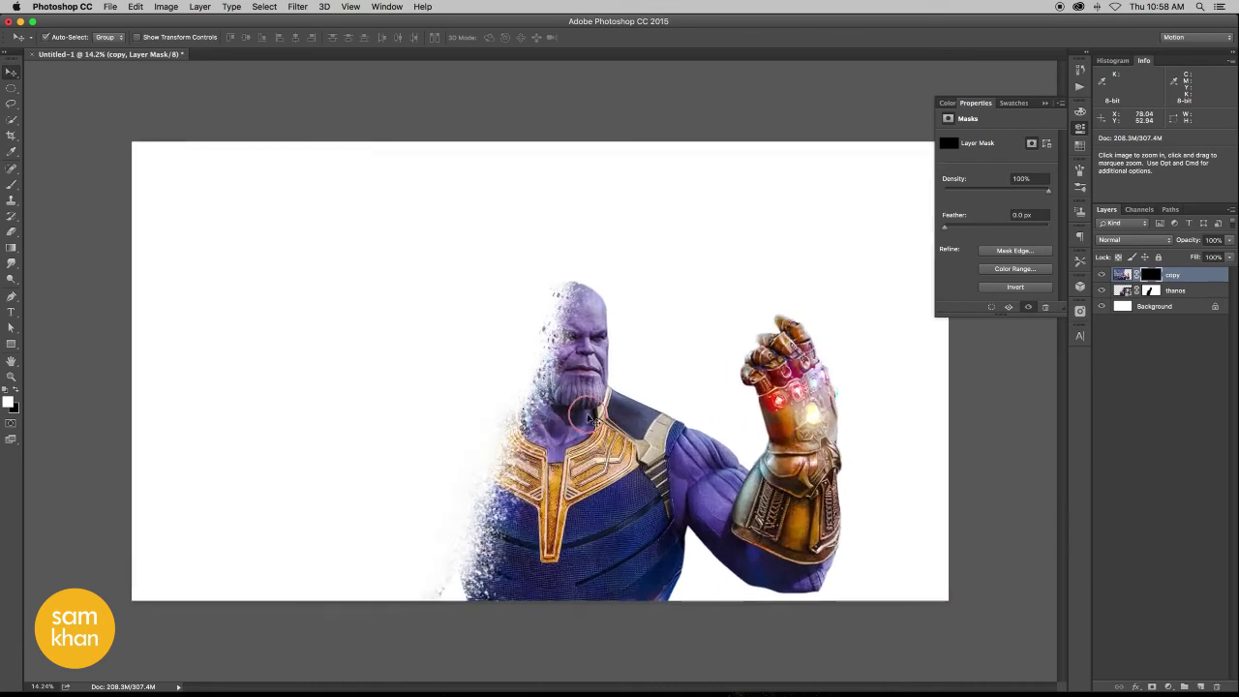
Select the Brush tool and the scattered dust brush preset, sized about 2000 px
click(12, 184)
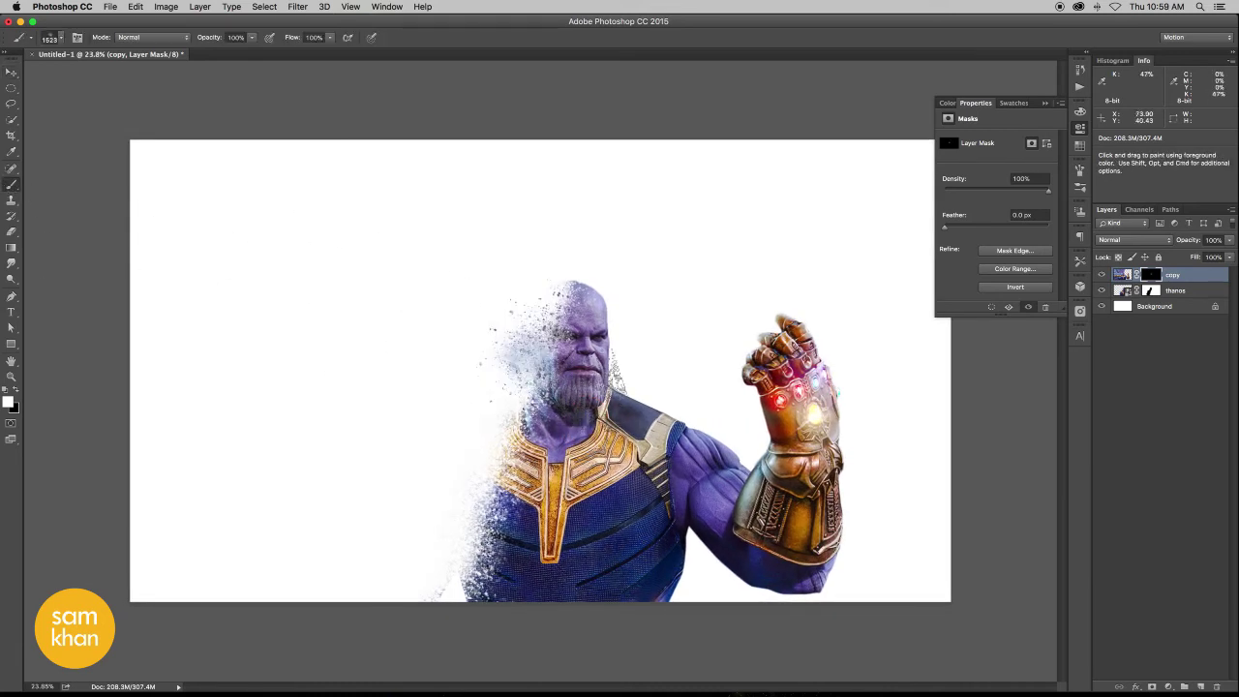
drag(538, 363, 746, 373)
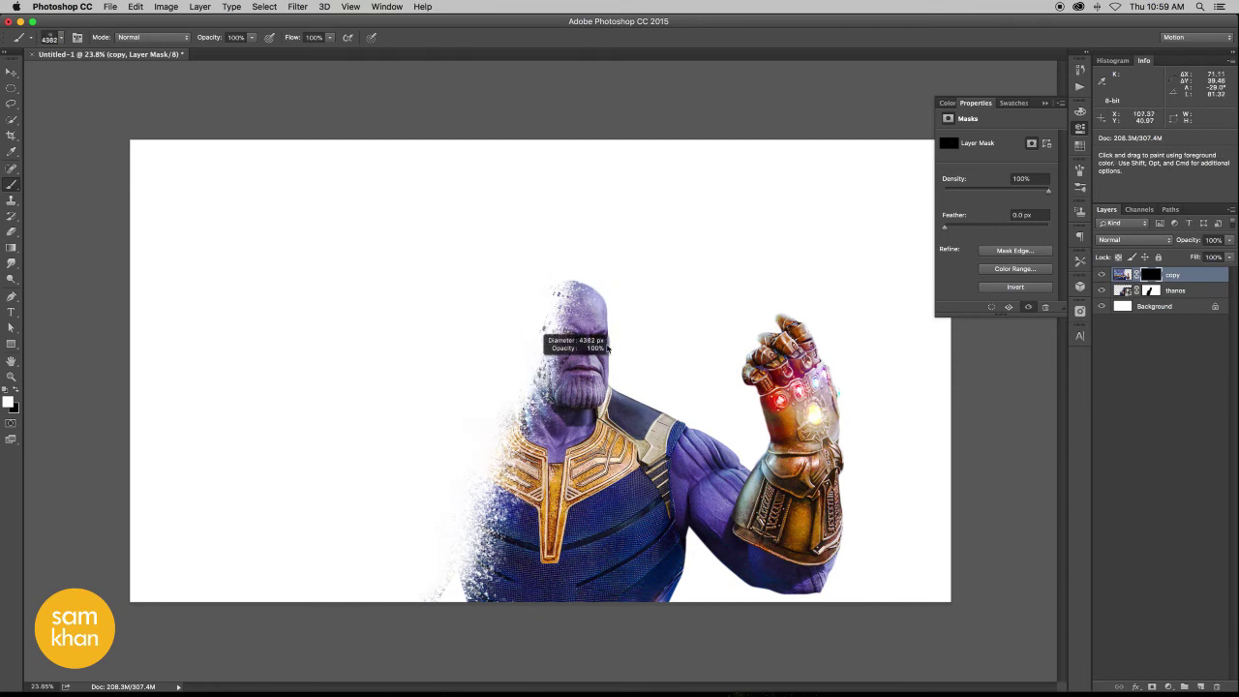
click(62, 40)
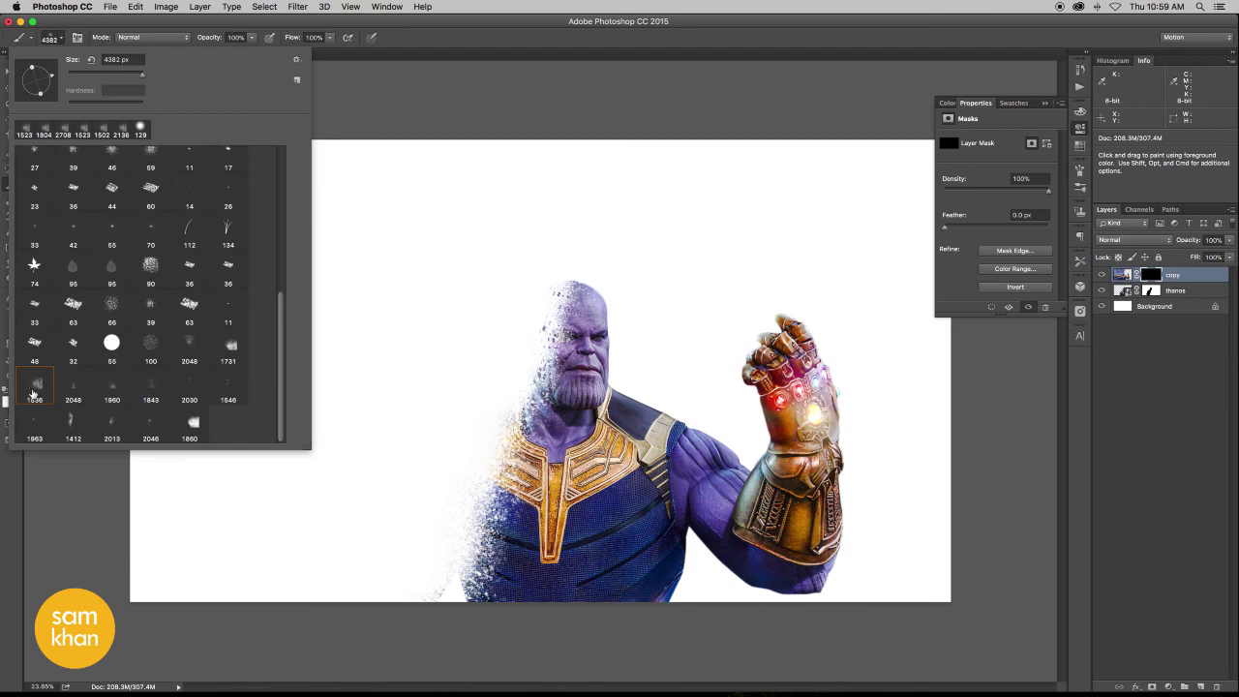
click(312, 49)
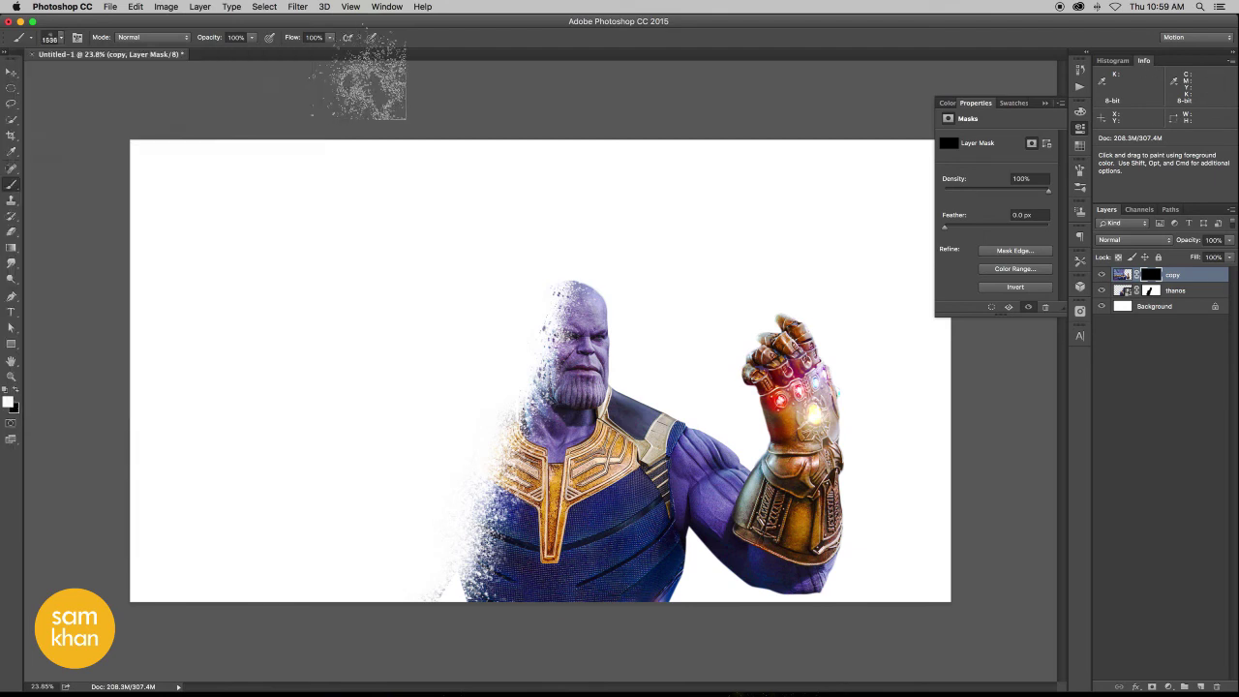
drag(495, 377, 620, 385)
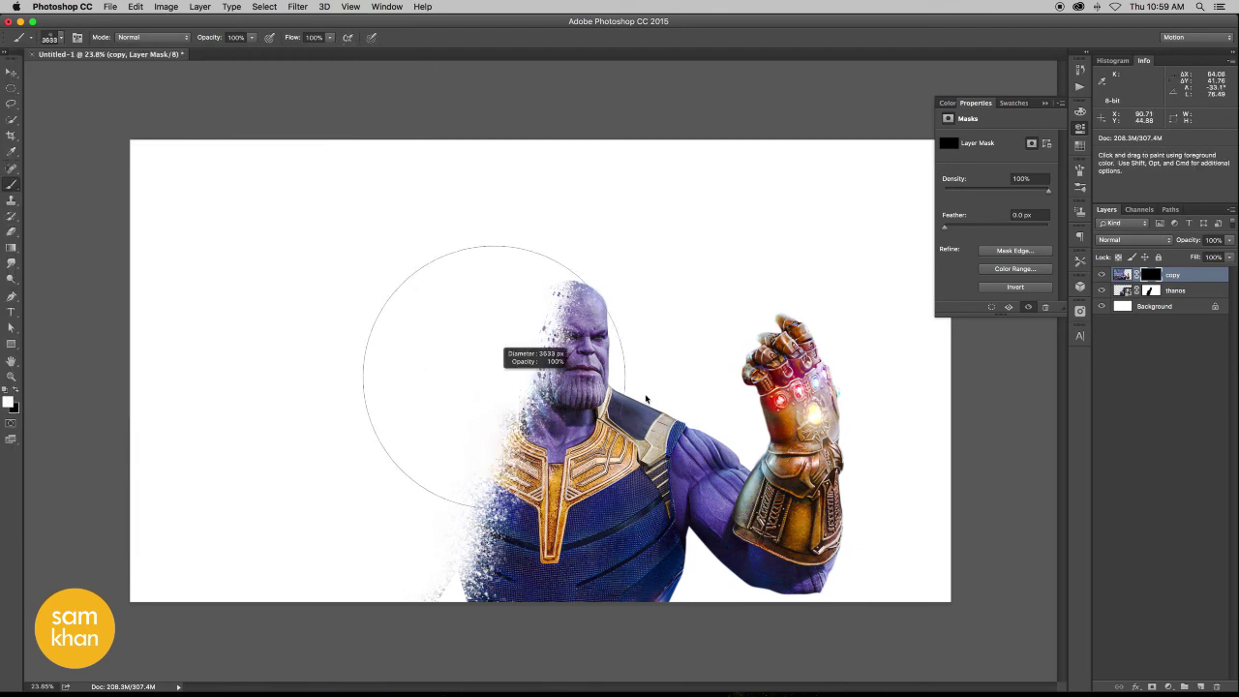
Paint the mask to reveal dust left of Thanos and around his head and shoulder, undoing two strokes
mouse_move(503, 407)
mouse_down()
mouse_move(581, 406)
mouse_move(616, 368)
mouse_up()
key(ctrl+alt+z)
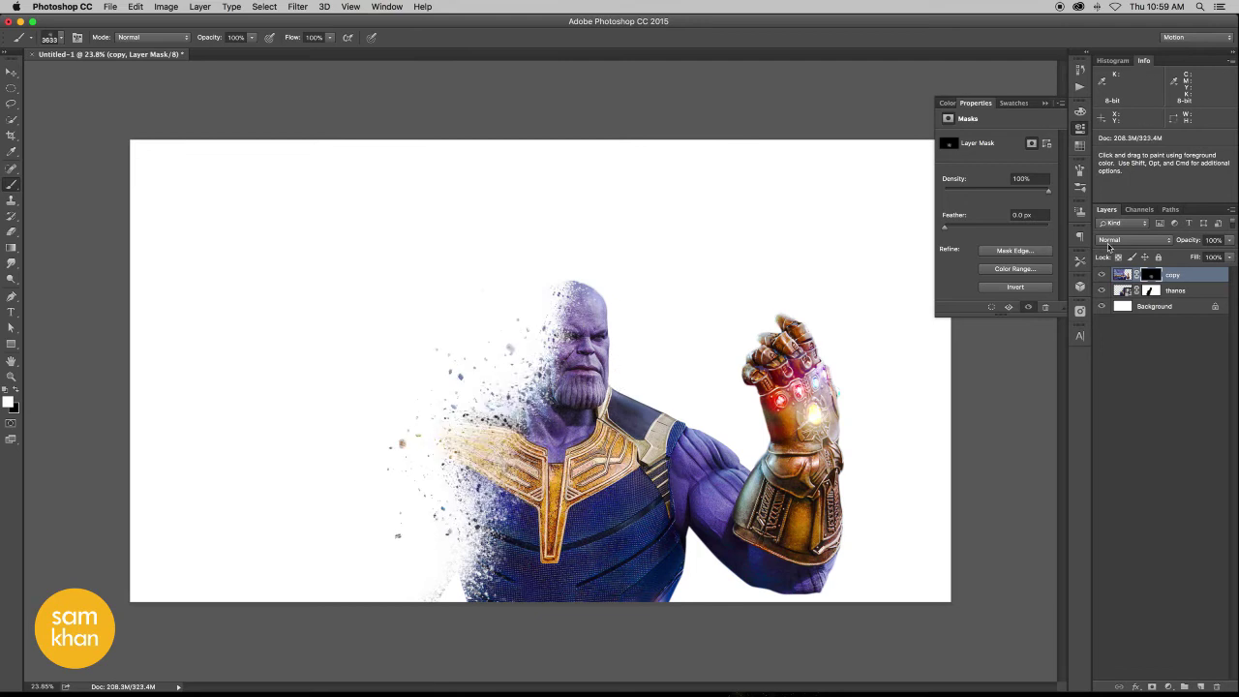
key(ctrl+alt+z)
drag(658, 522, 707, 505)
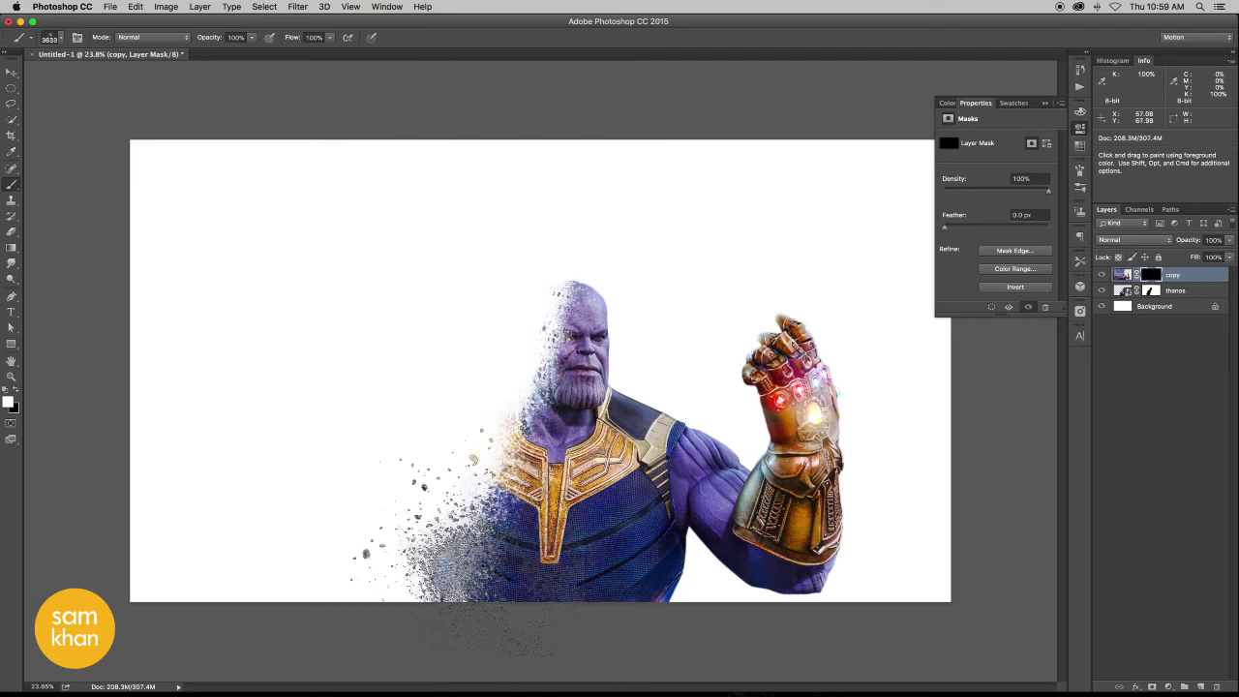
drag(581, 424, 482, 338)
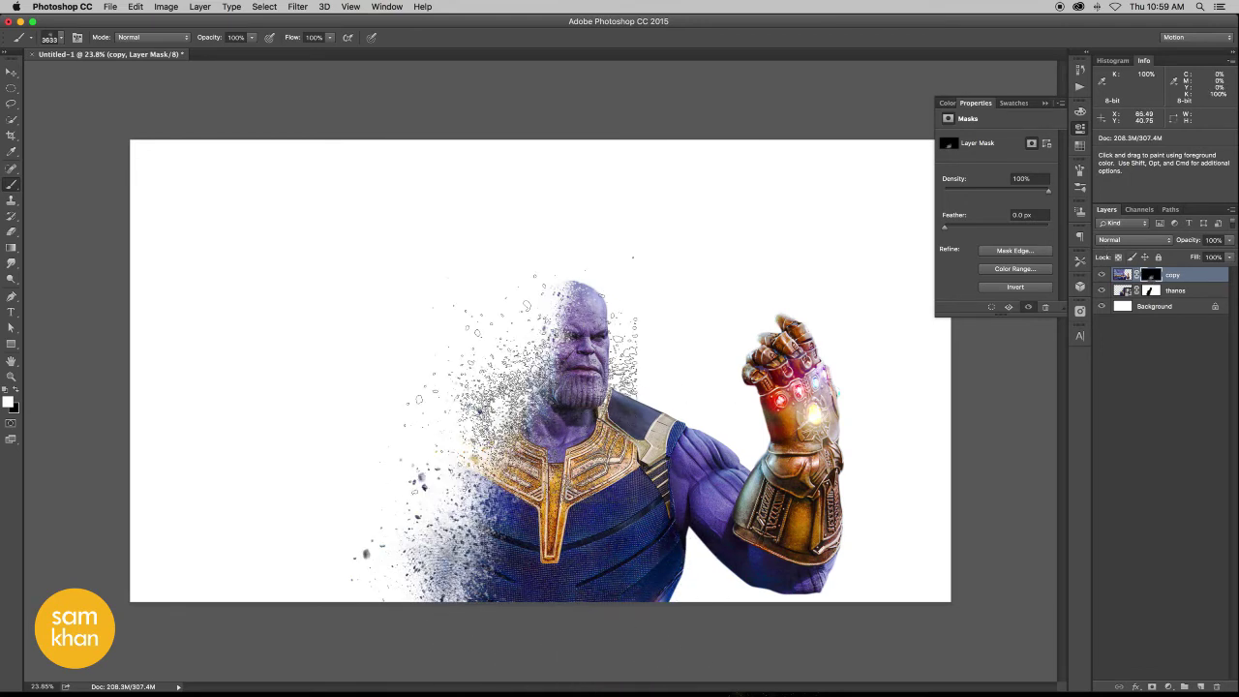
drag(557, 334, 542, 368)
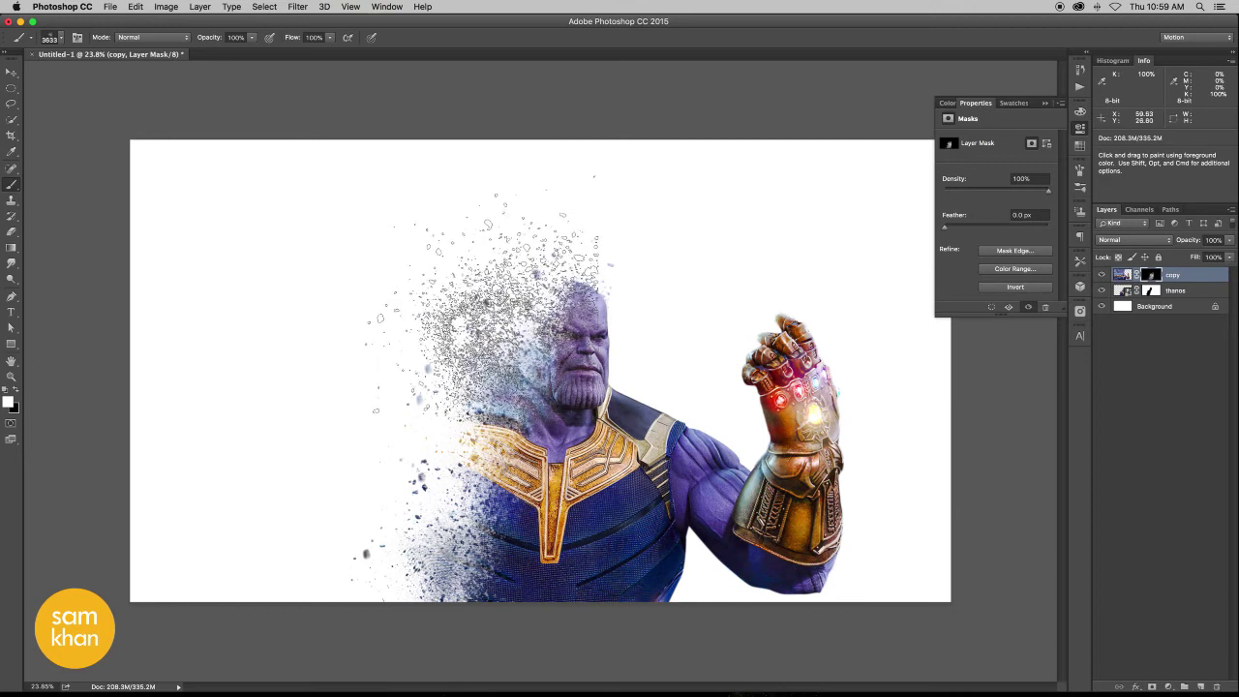
Try another dust stroke beside the head, undo it, and show the Brush Presets panel
right_click(446, 268)
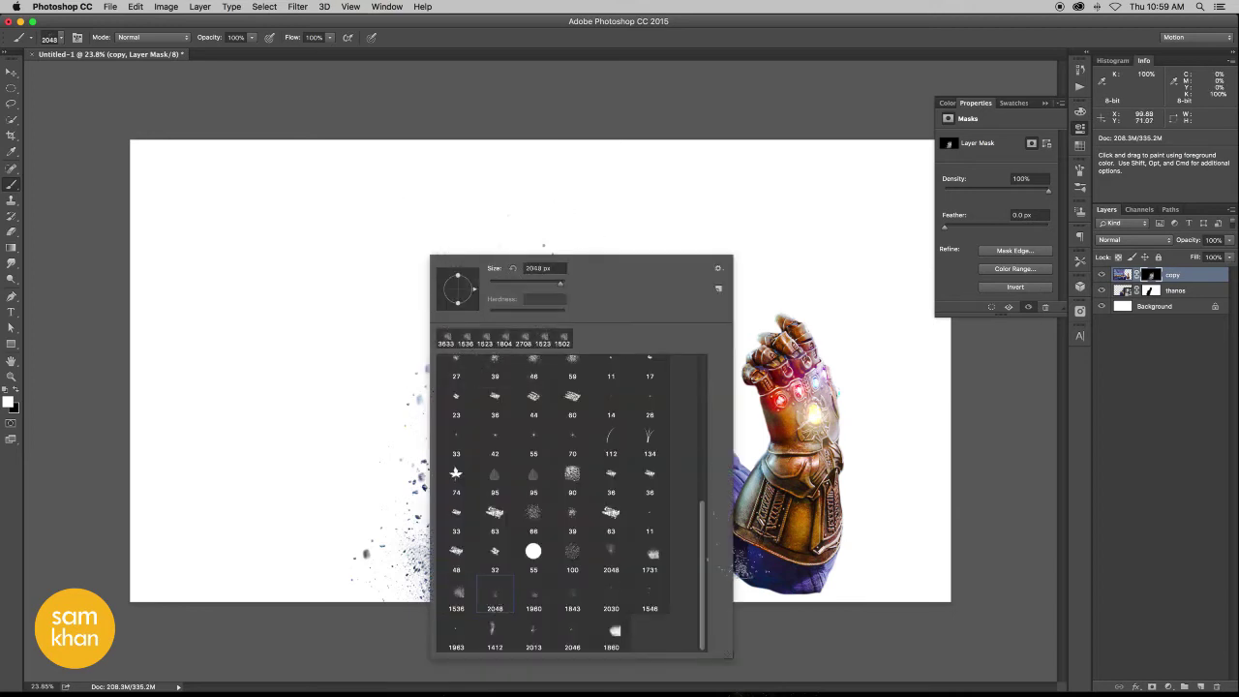
key(Return)
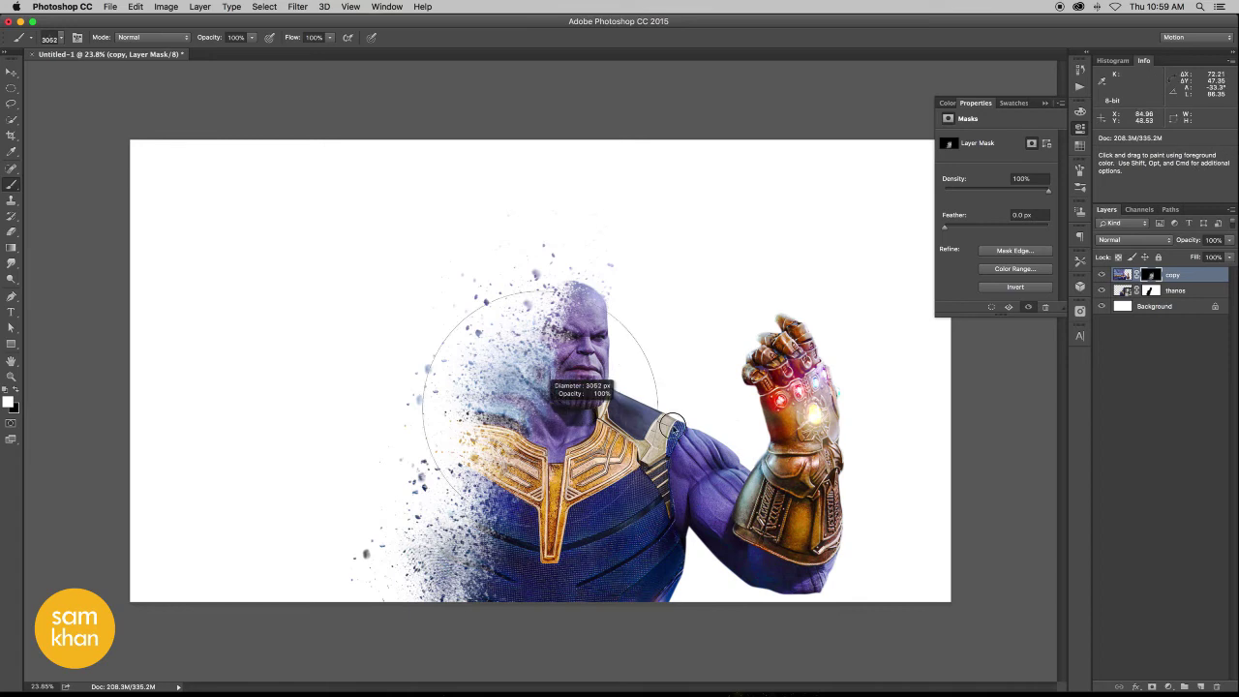
drag(494, 445, 354, 429)
key(super+z)
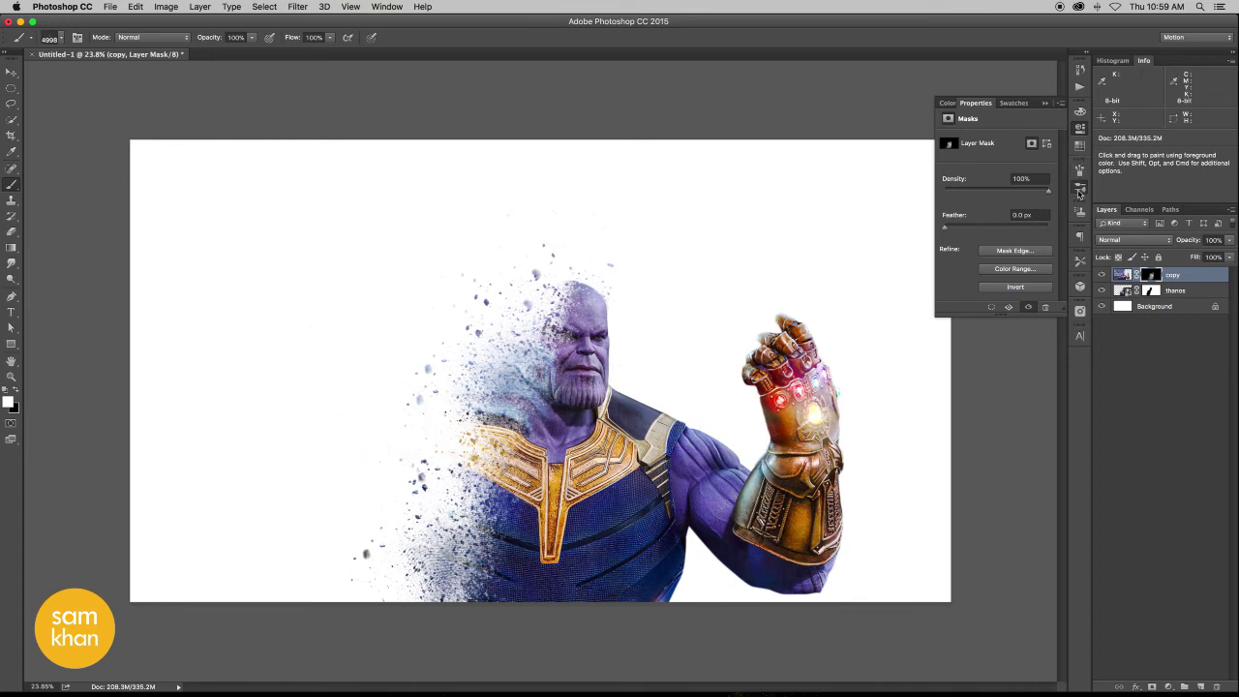
click(1080, 192)
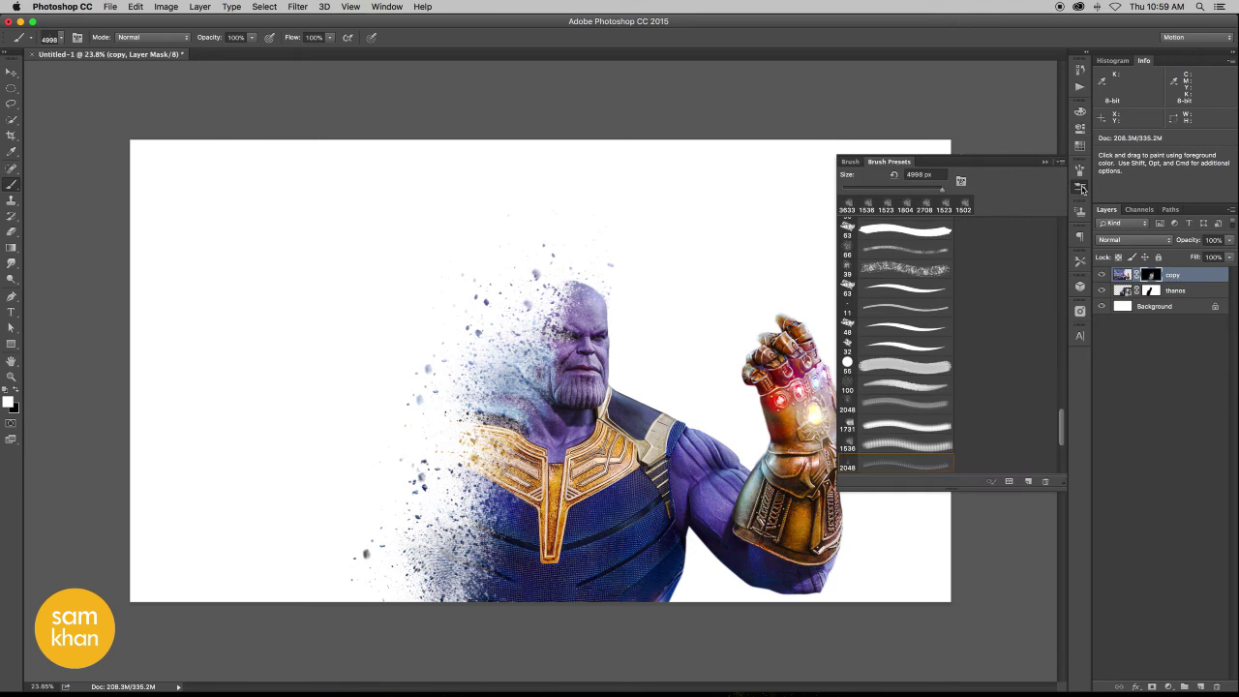
Rotate the dust brush tip to 92° and enlarge it to about 5000 px
click(852, 162)
drag(1058, 309, 1036, 283)
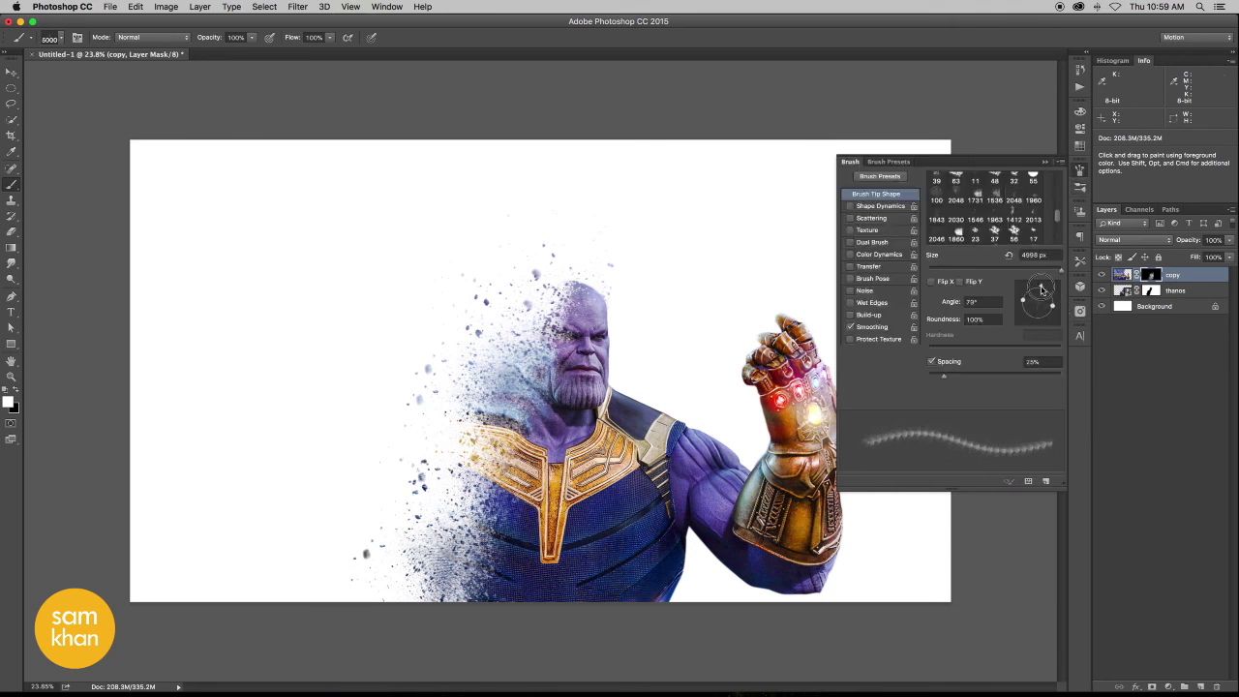
drag(390, 395, 490, 407)
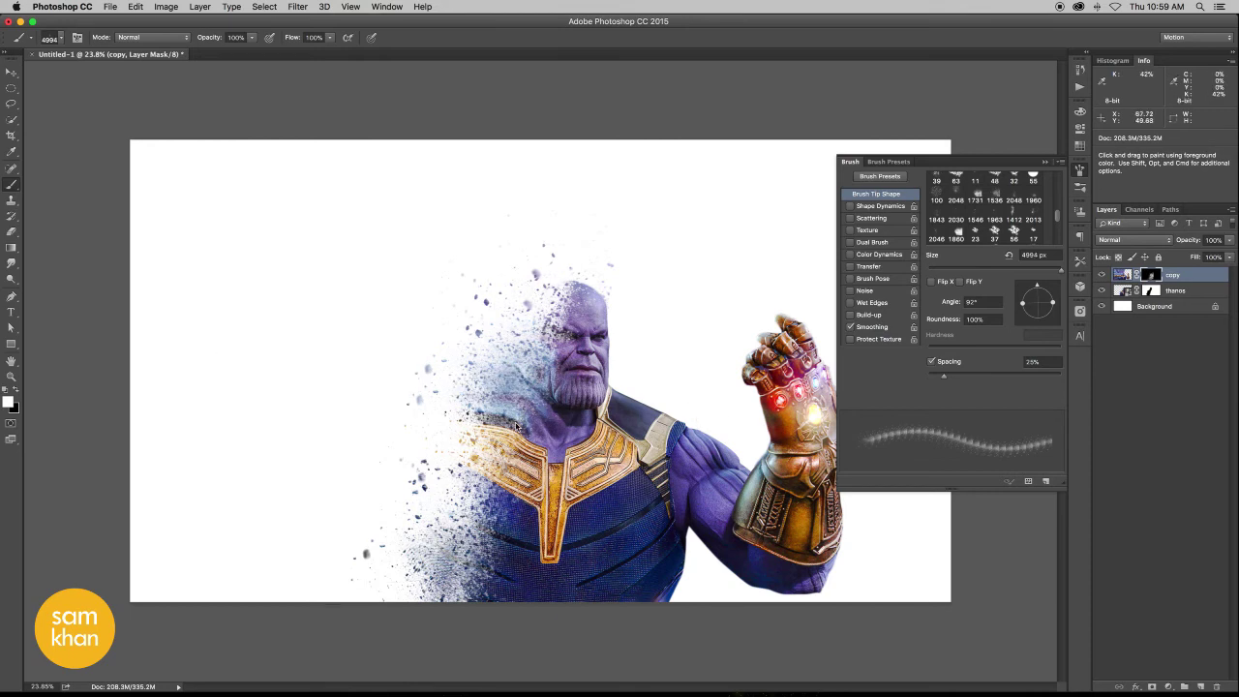
Dissolve Thanos's face, head and chest into dust on the mask, undoing stray strokes
drag(523, 417, 358, 438)
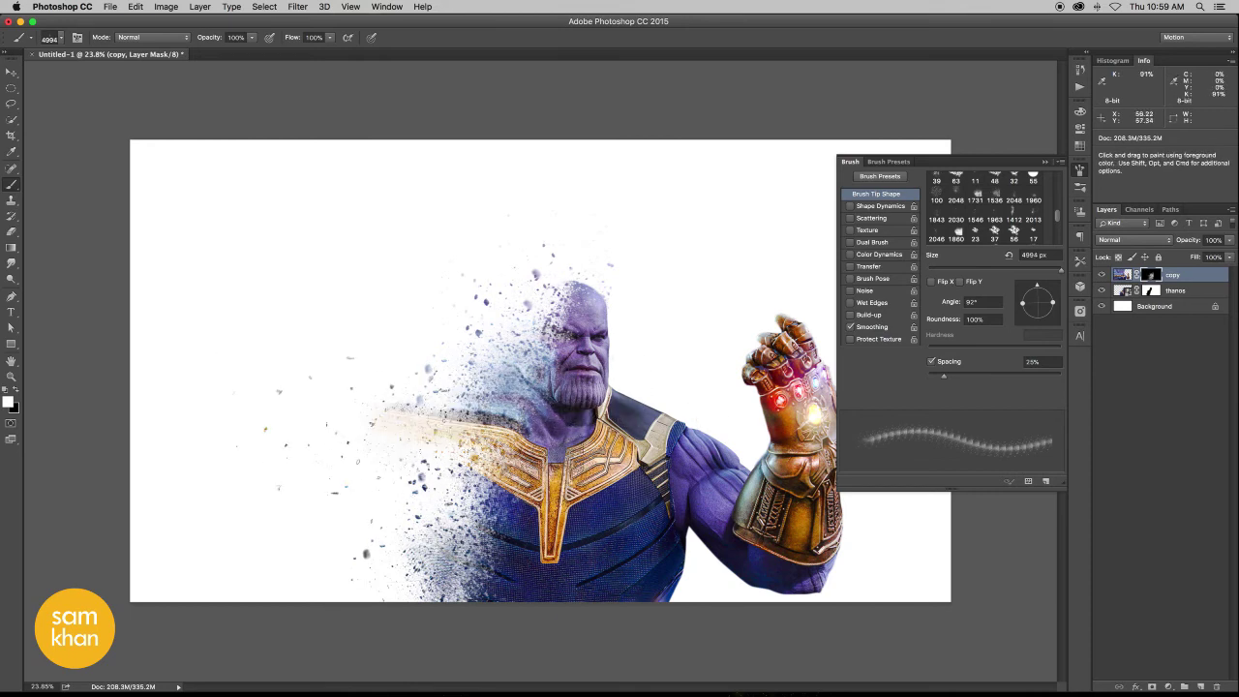
key(super+z)
drag(466, 494, 711, 495)
mouse_move(571, 329)
mouse_down()
mouse_move(484, 348)
mouse_move(488, 455)
mouse_up()
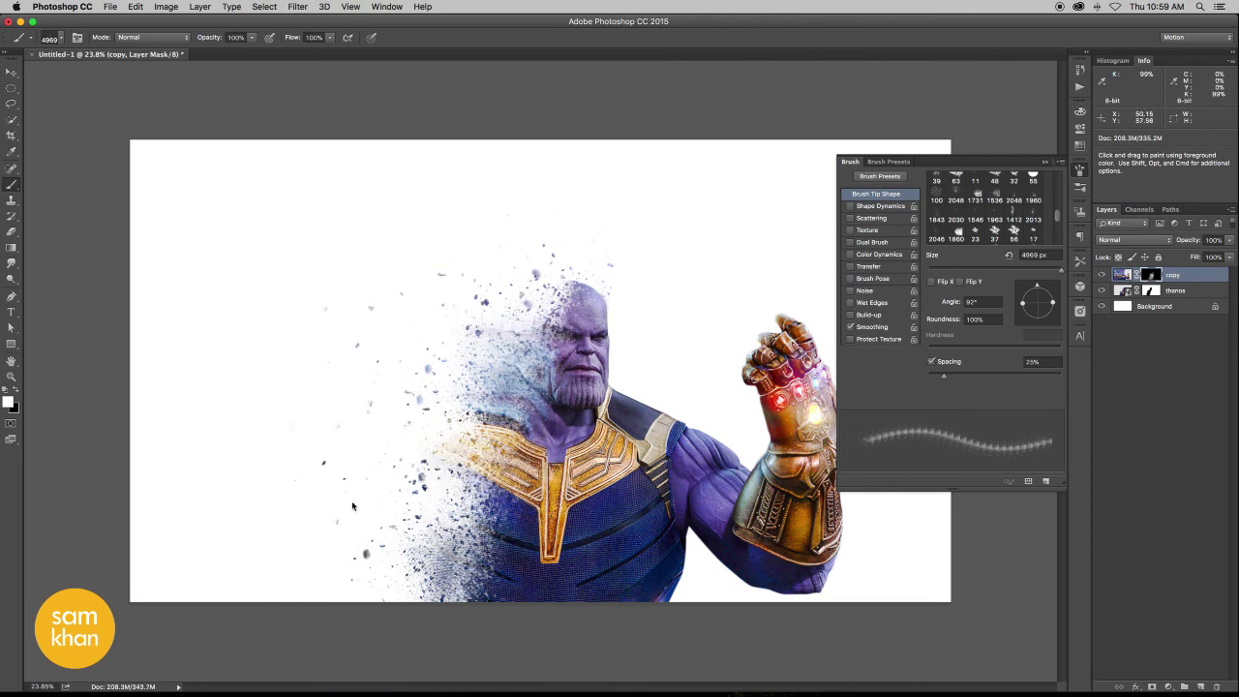
drag(426, 484, 503, 523)
key(ctrl+z)
Close the brush settings and choose the 2048 scatter brush preset
click(1081, 173)
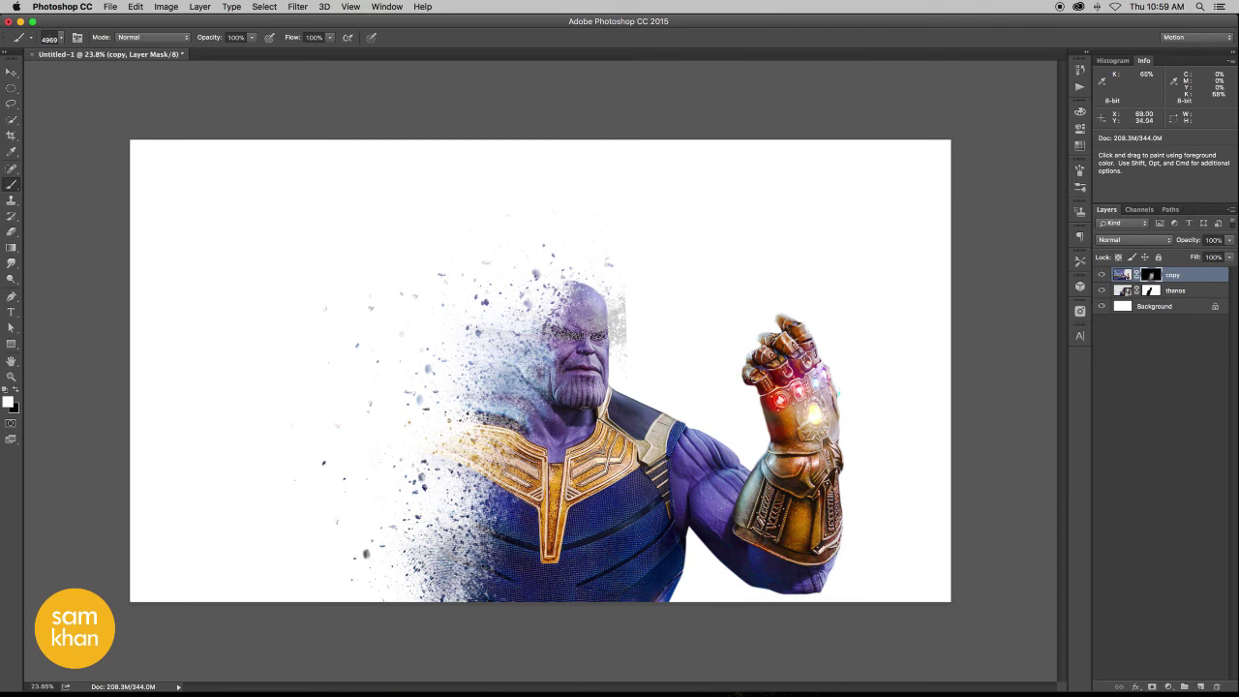
right_click(637, 272)
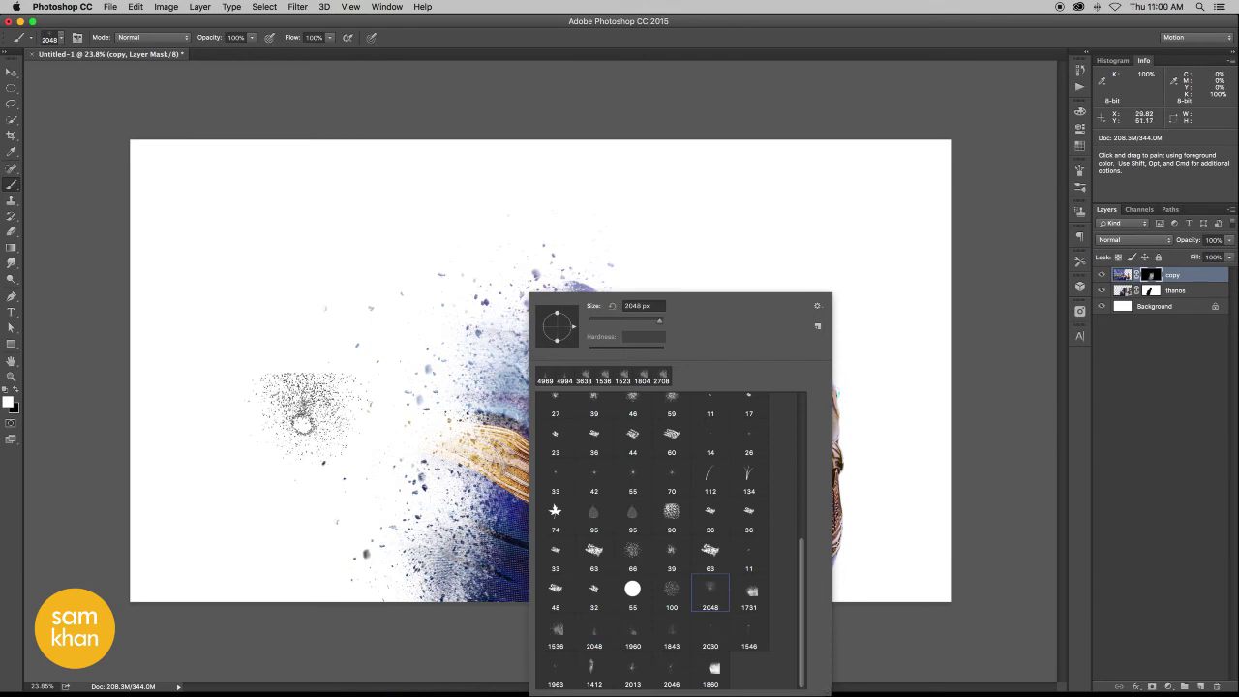
click(366, 354)
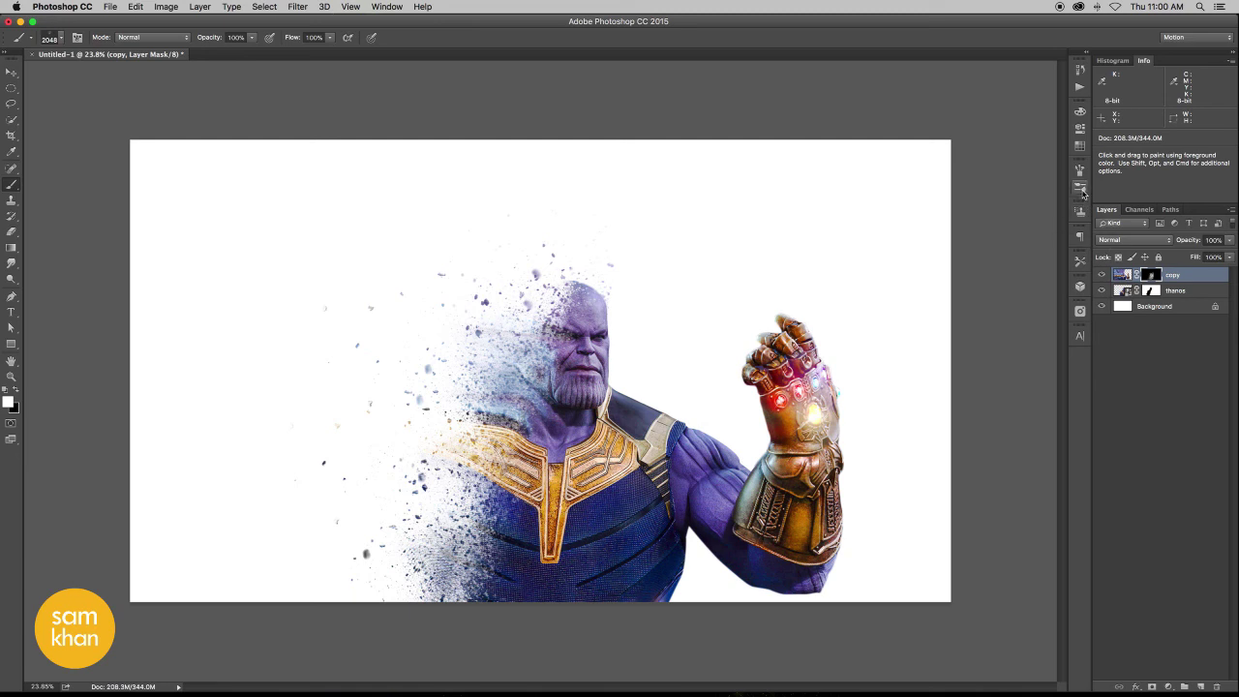
Disperse more of the face, beard and shoulder, and rotate the brush tip to -94°
click(1081, 190)
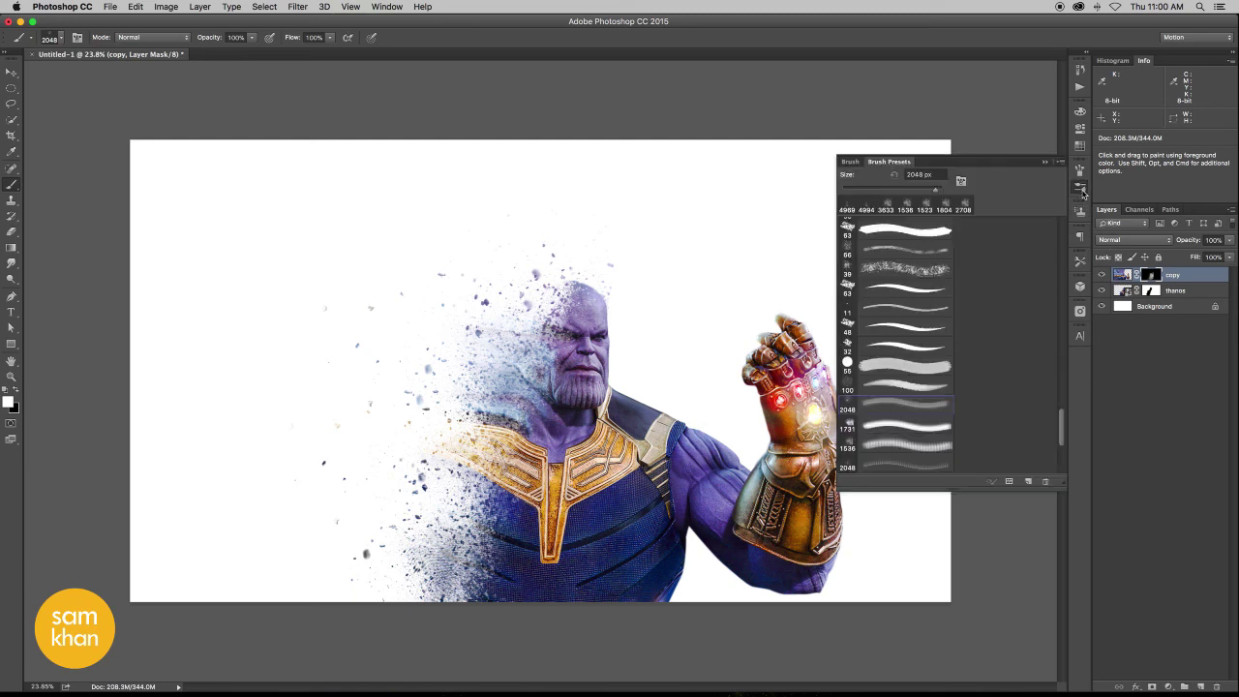
click(849, 162)
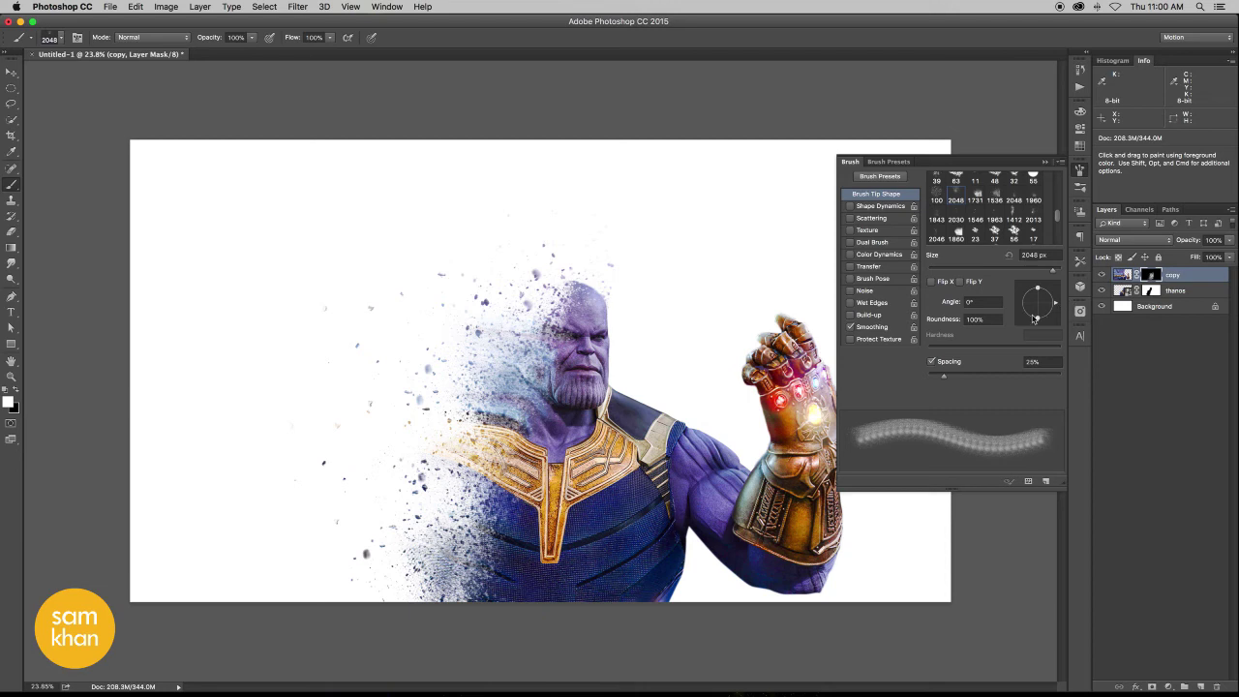
drag(542, 271, 407, 435)
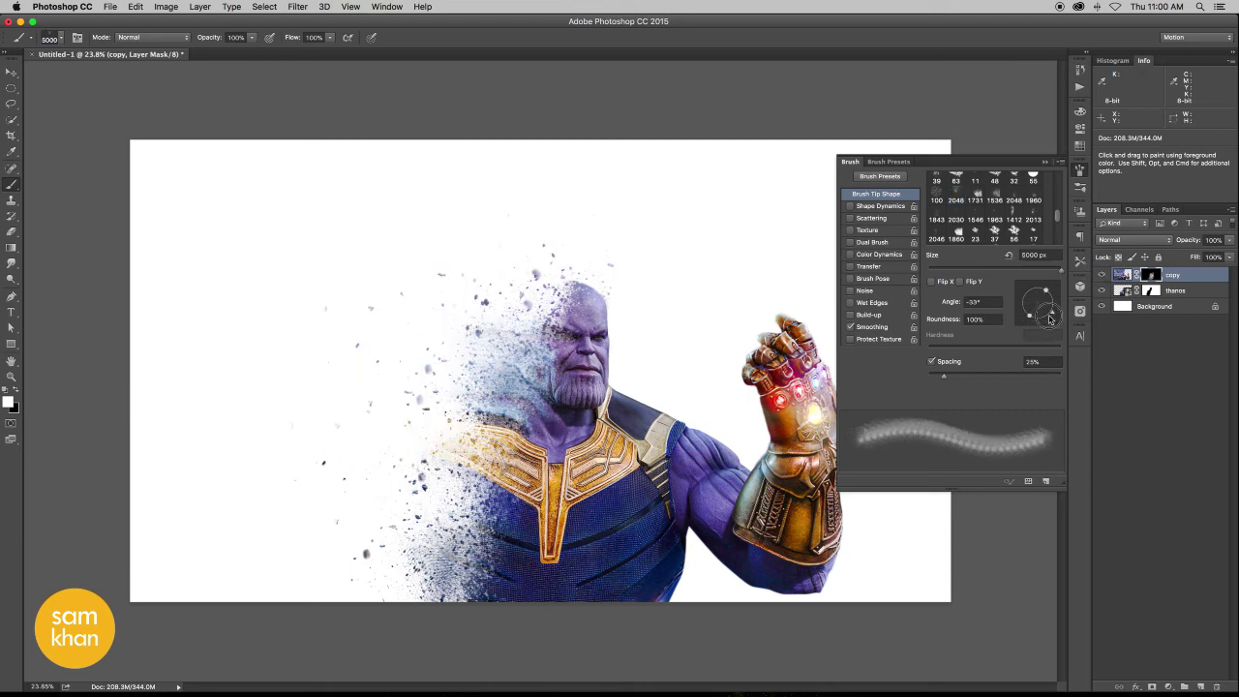
drag(1051, 320, 1036, 321)
Paint more particles around the face, chest and above the head, undoing the stray gauntlet stroke
drag(523, 291, 431, 392)
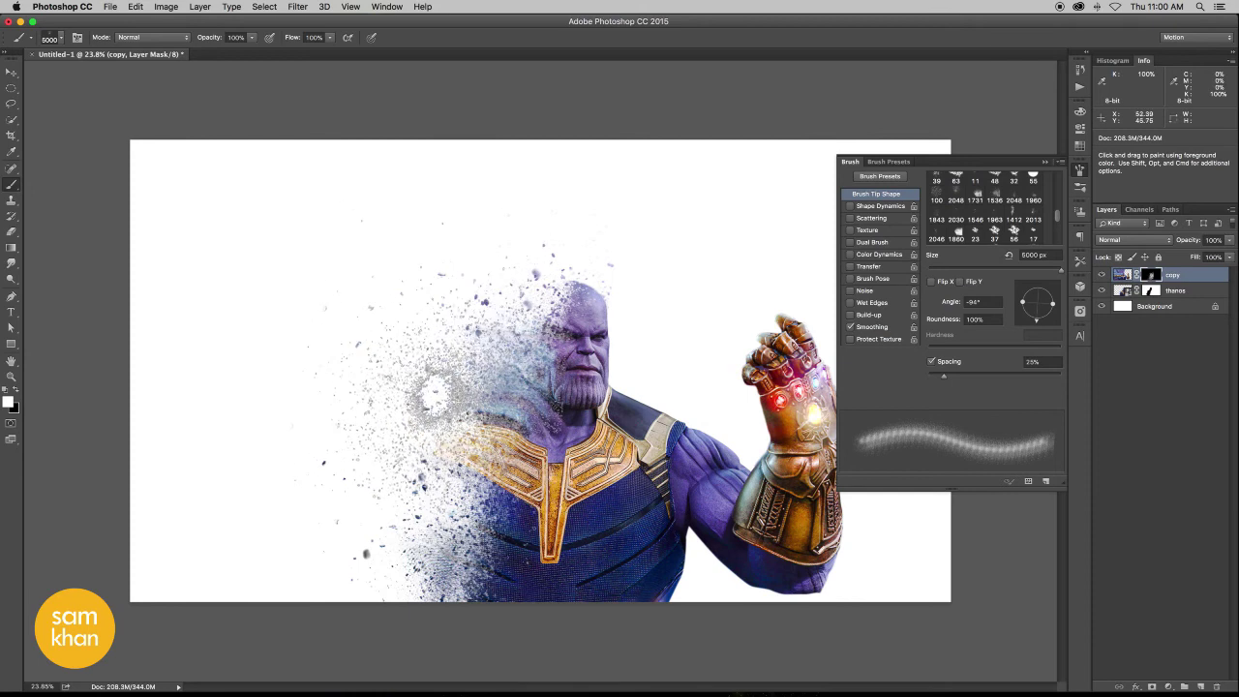
mouse_move(431, 392)
mouse_down()
mouse_move(473, 504)
mouse_move(513, 455)
mouse_move(619, 406)
mouse_move(630, 319)
mouse_move(610, 435)
mouse_move(634, 310)
mouse_move(571, 513)
mouse_move(620, 591)
mouse_move(407, 475)
mouse_move(581, 543)
mouse_move(407, 581)
mouse_move(736, 532)
mouse_move(678, 581)
mouse_move(678, 503)
mouse_move(406, 465)
mouse_move(368, 407)
mouse_move(617, 412)
mouse_move(581, 455)
mouse_move(576, 441)
mouse_up()
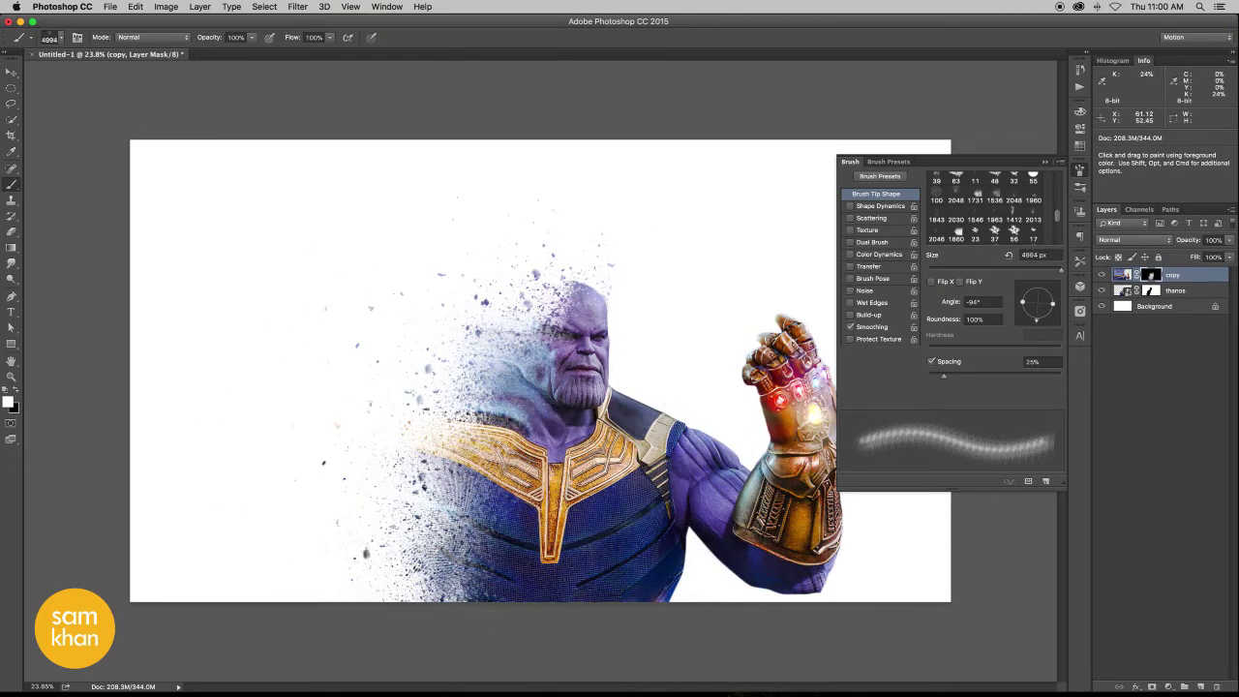
mouse_move(455, 425)
mouse_down()
mouse_move(581, 465)
mouse_move(639, 435)
mouse_move(658, 387)
mouse_move(484, 446)
mouse_move(716, 388)
mouse_move(677, 309)
mouse_move(542, 262)
mouse_up()
mouse_move(600, 290)
mouse_down()
mouse_move(842, 543)
mouse_move(910, 562)
mouse_up()
key(ctrl+z)
Undo the scatter above the head, compare the copy layer hidden and shown, then angle the brush 82°
key(ctrl+alt+z)
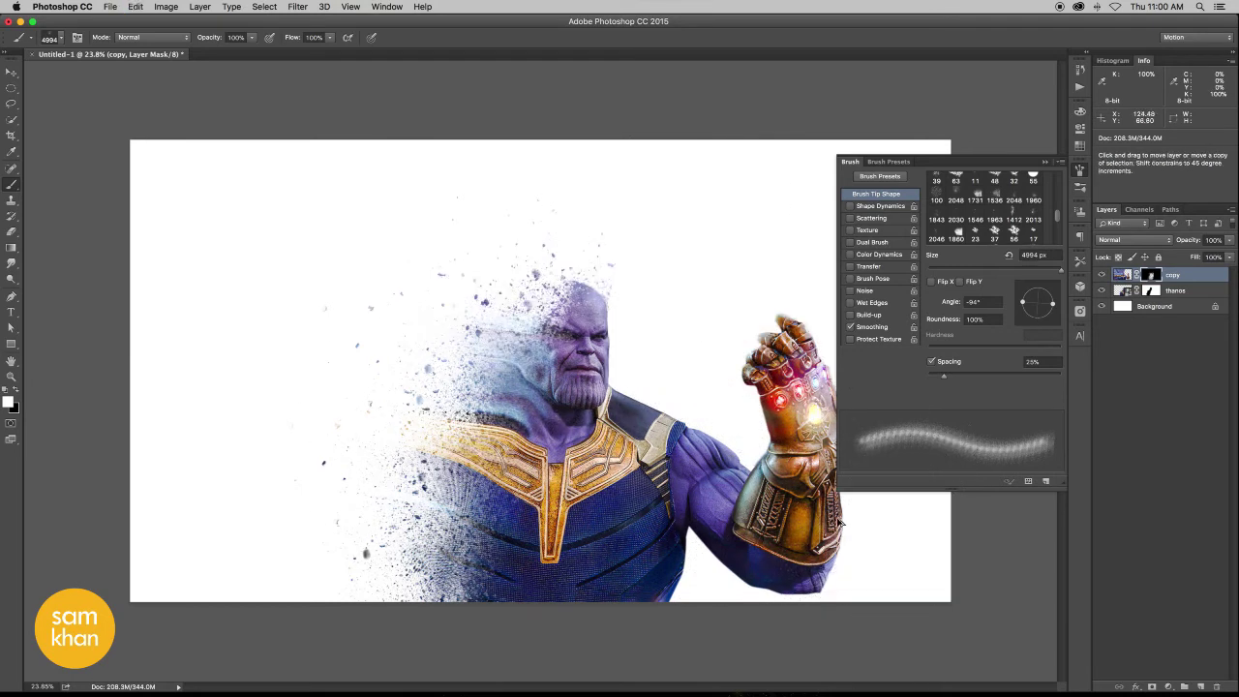
click(1168, 291)
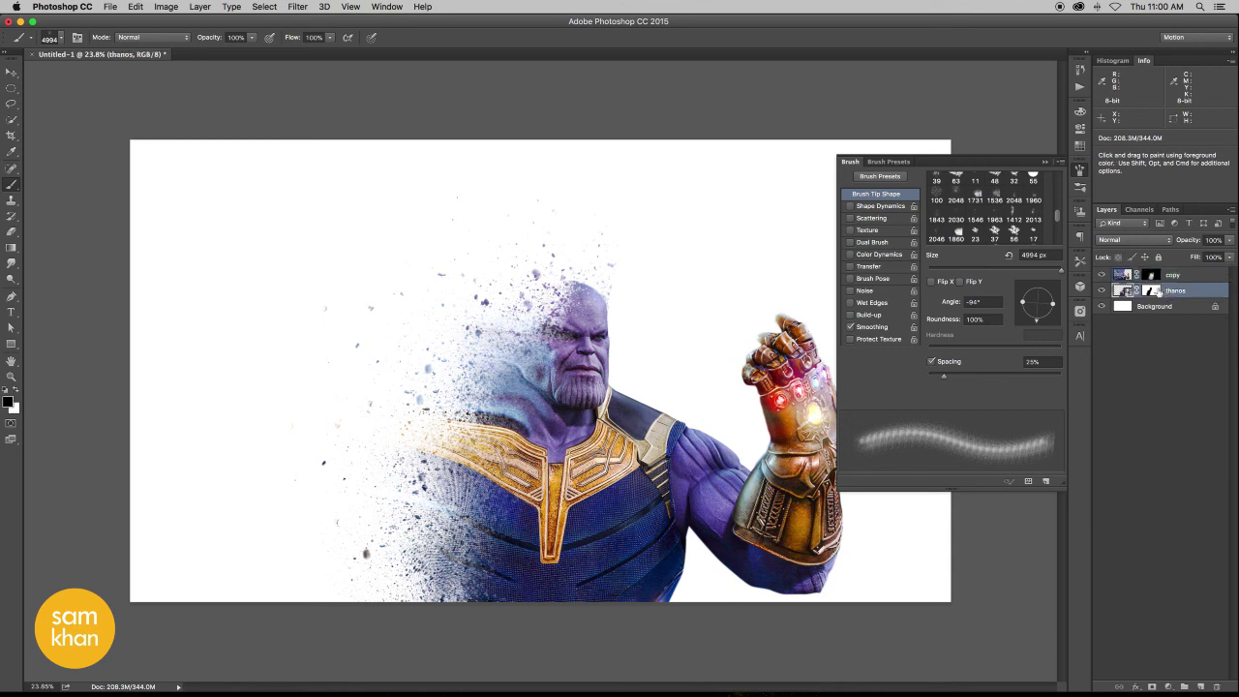
click(1151, 275)
click(1101, 276)
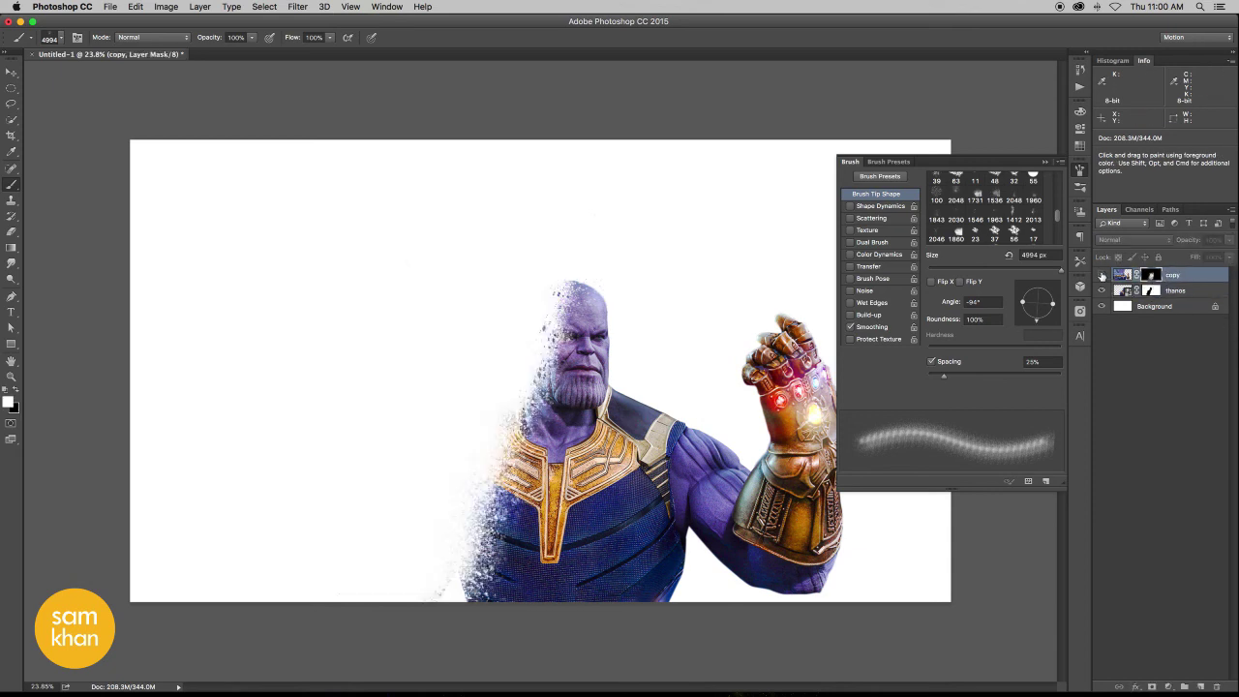
click(1101, 276)
click(1102, 276)
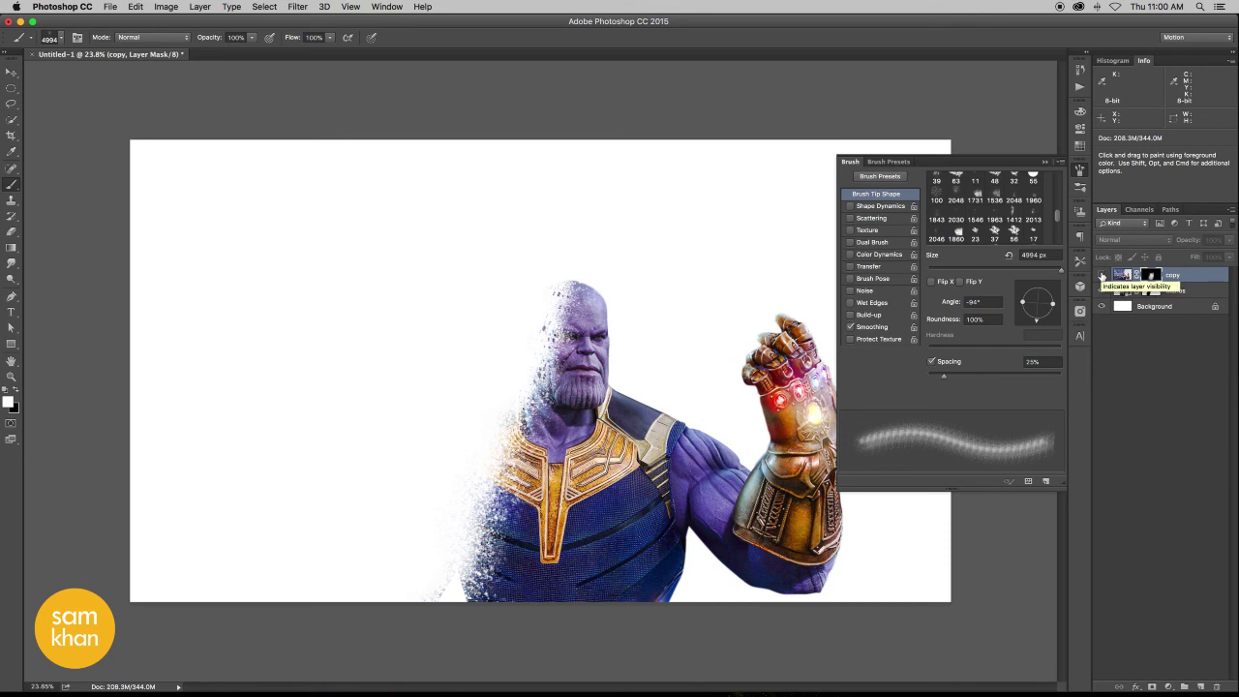
click(1101, 276)
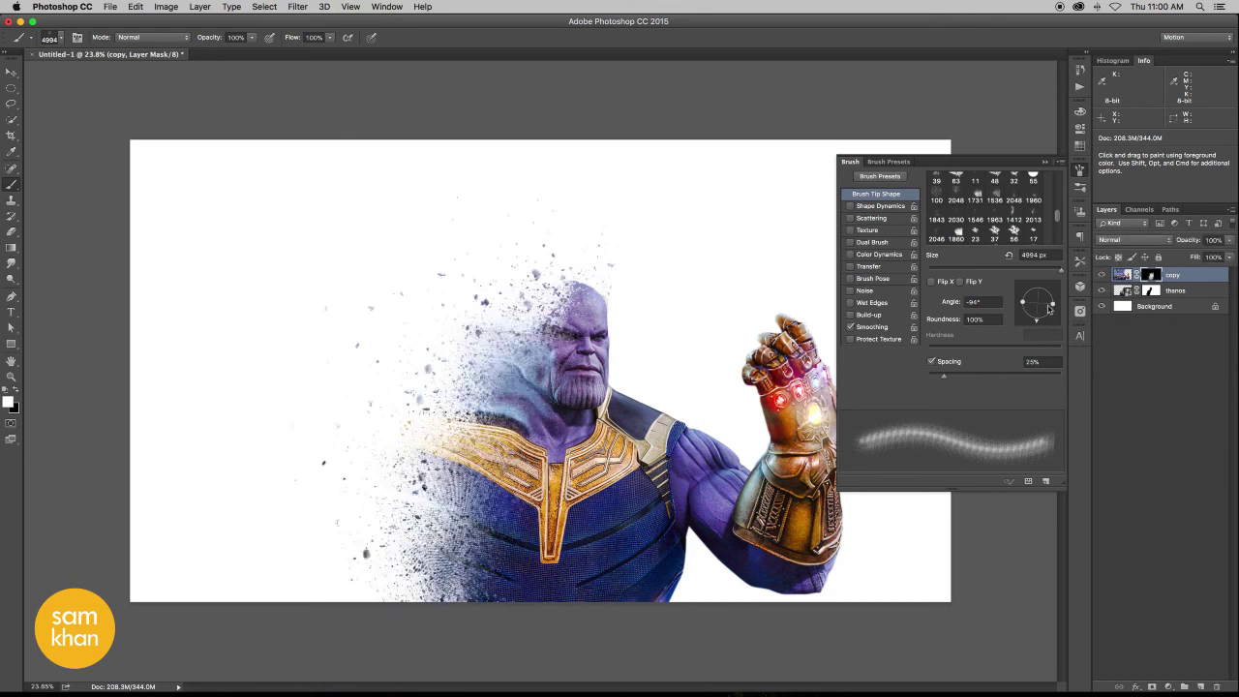
drag(1053, 316, 1039, 287)
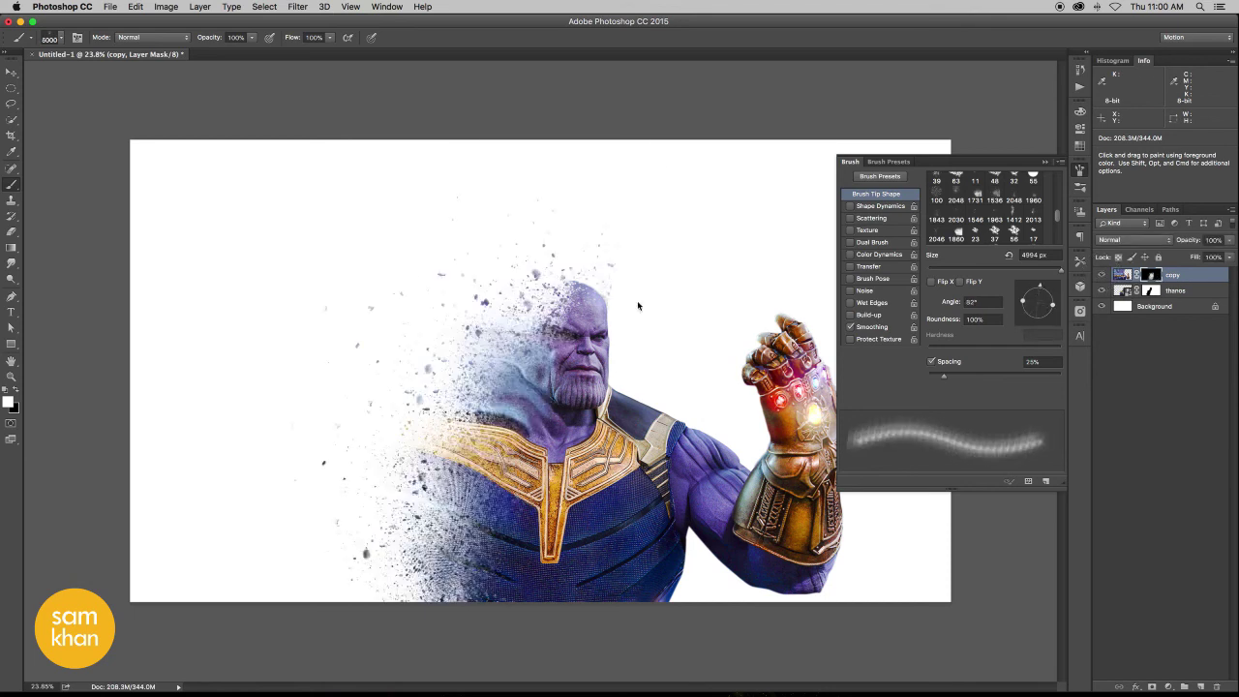
Paint dust strokes left of Thanos's head and across his face, chest and left shoulder
drag(542, 290, 407, 329)
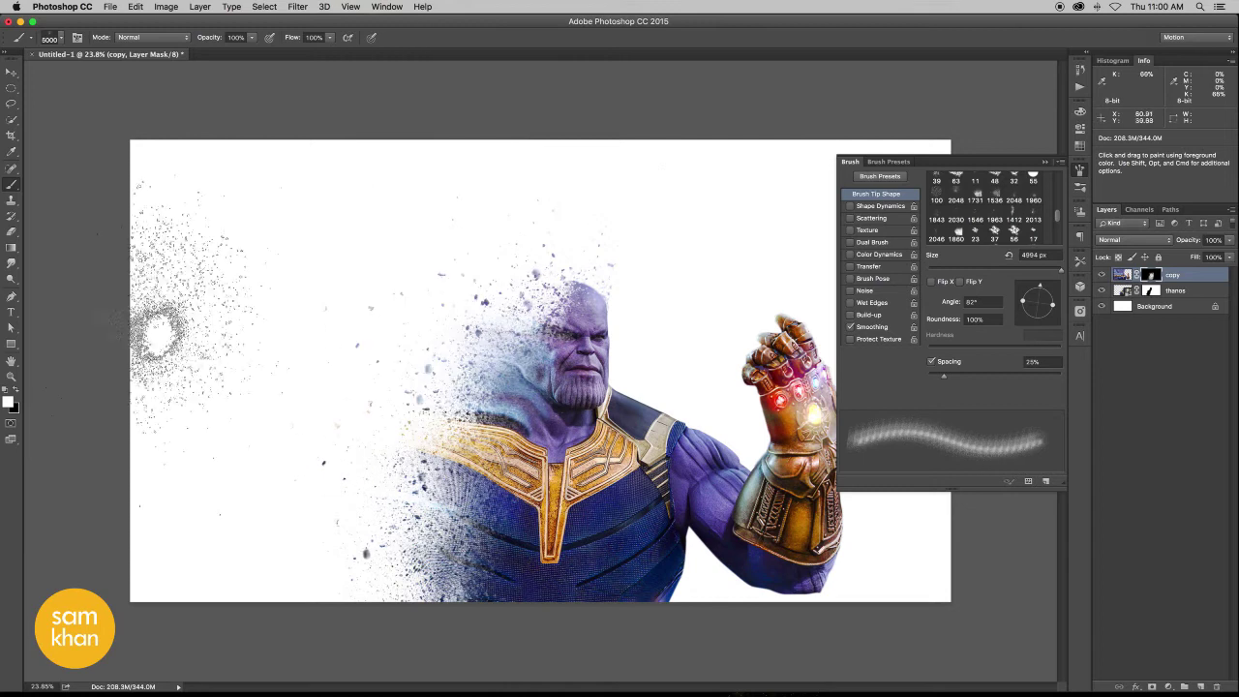
drag(503, 290, 426, 487)
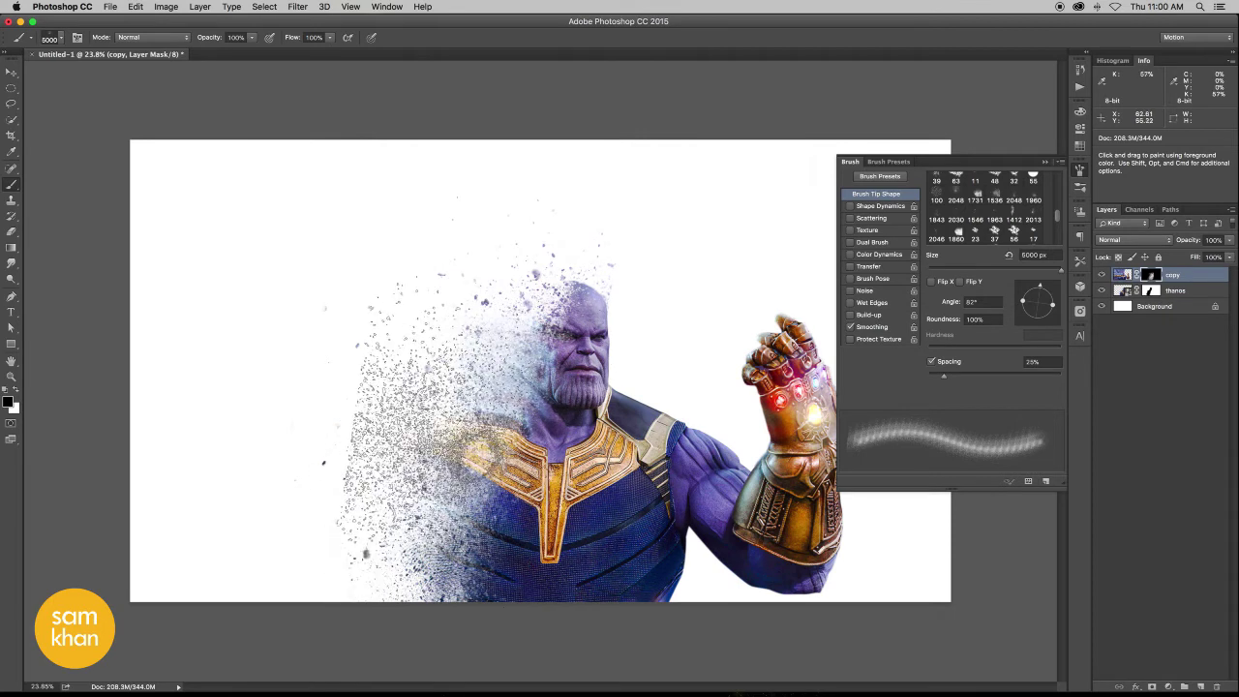
mouse_move(474, 434)
mouse_down()
mouse_move(464, 443)
mouse_move(499, 392)
mouse_move(288, 663)
mouse_up()
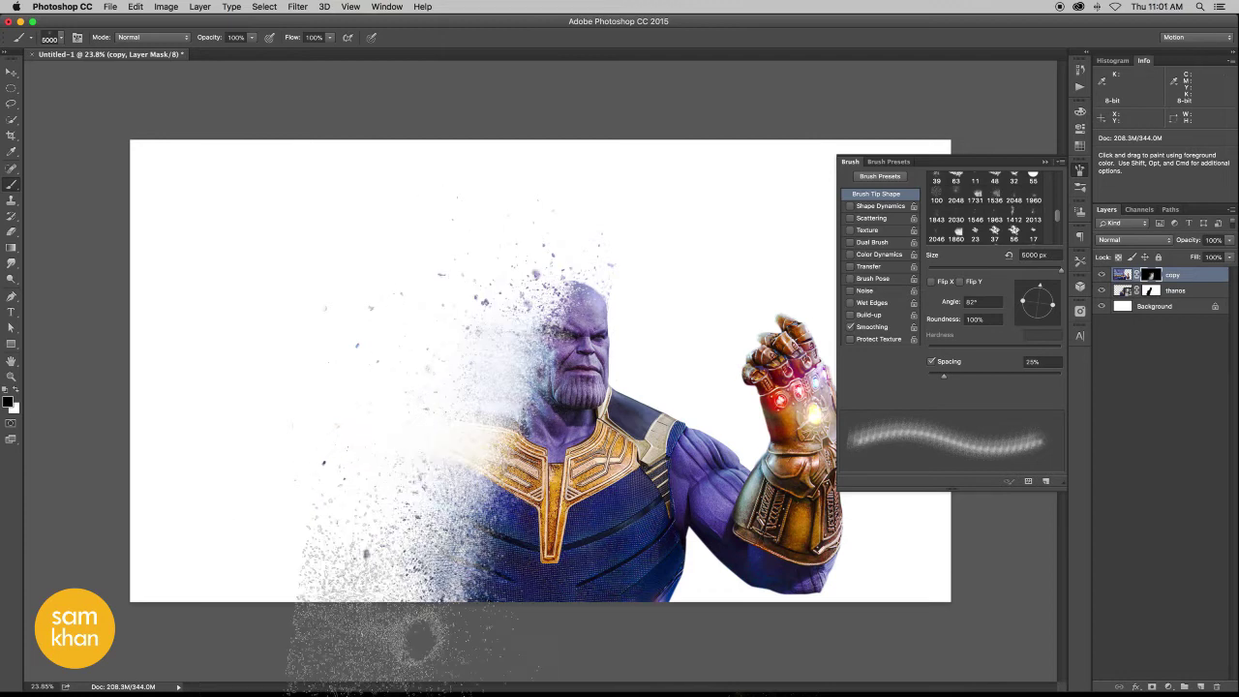
mouse_move(287, 663)
mouse_down()
mouse_move(571, 426)
mouse_move(1072, 325)
mouse_up()
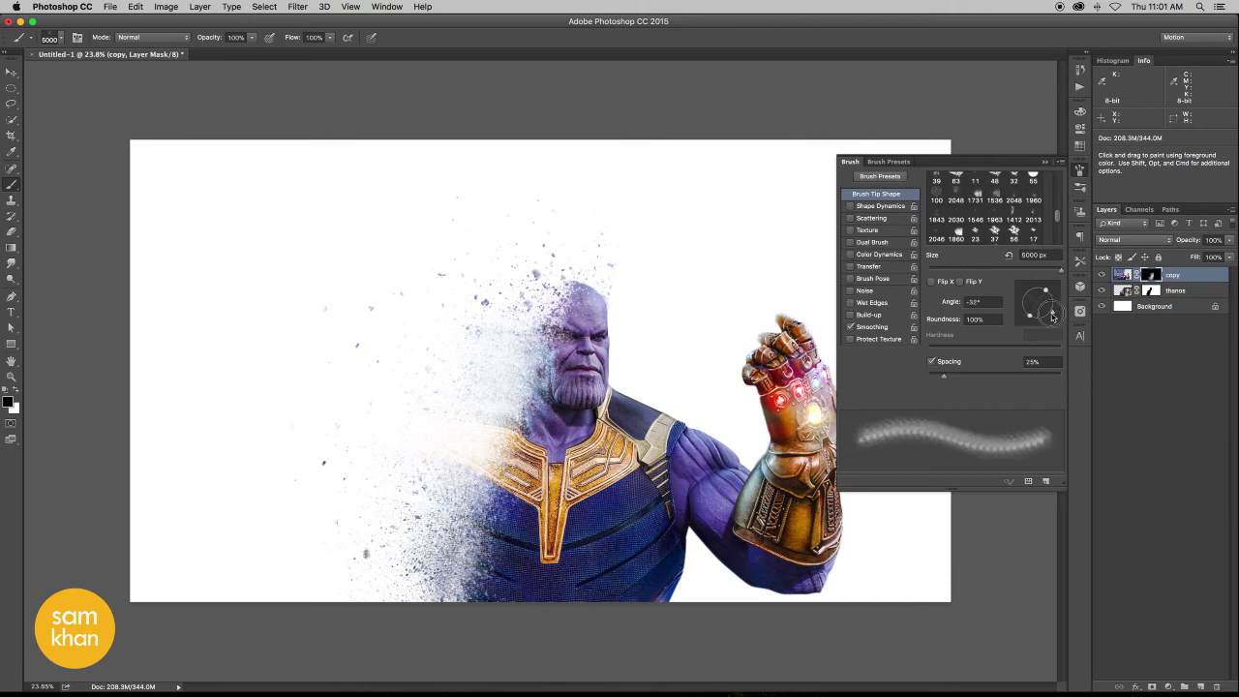
Rotate the brush tip to -127° and dissolve the chest and collar into particles, undoing a few dabs
drag(1045, 288, 1028, 315)
click(611, 462)
click(407, 450)
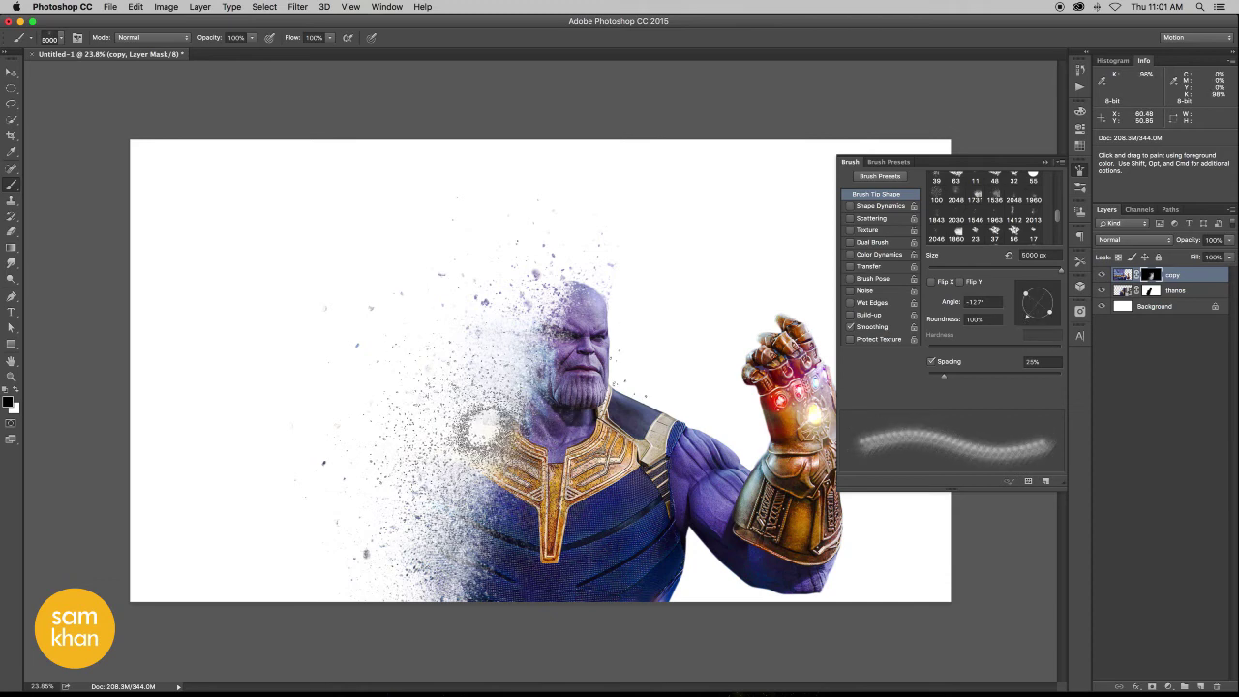
click(596, 494)
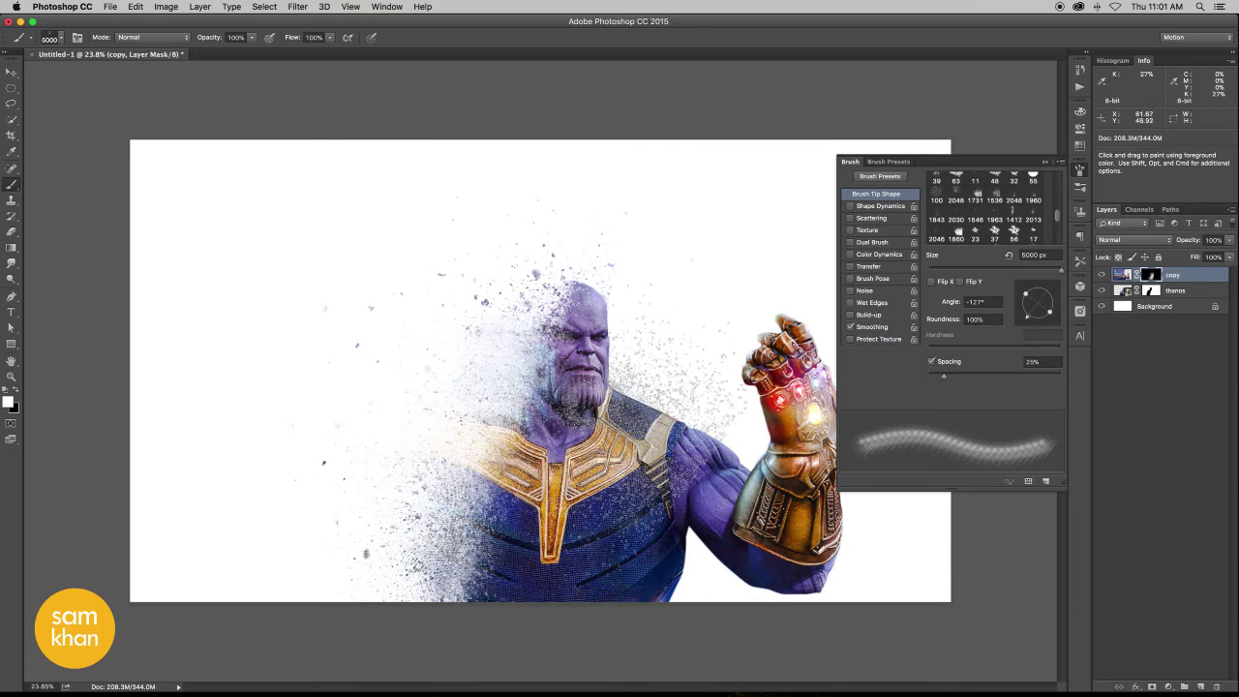
key(ctrl+z)
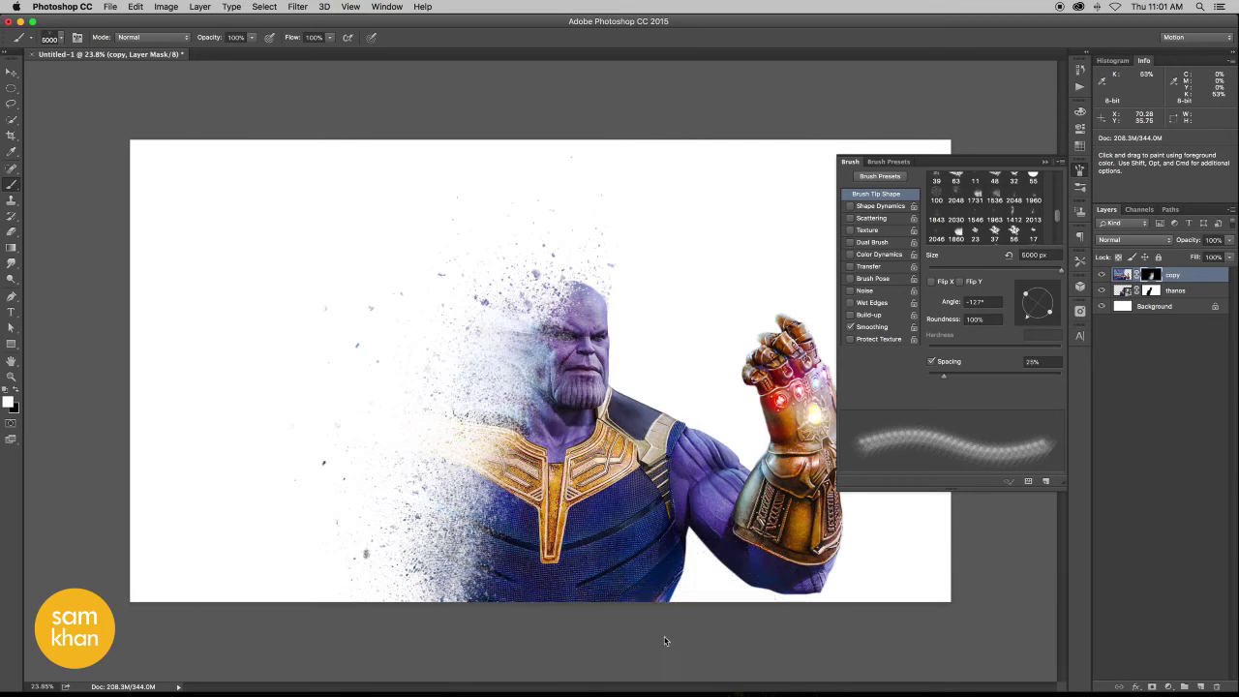
drag(665, 641, 407, 503)
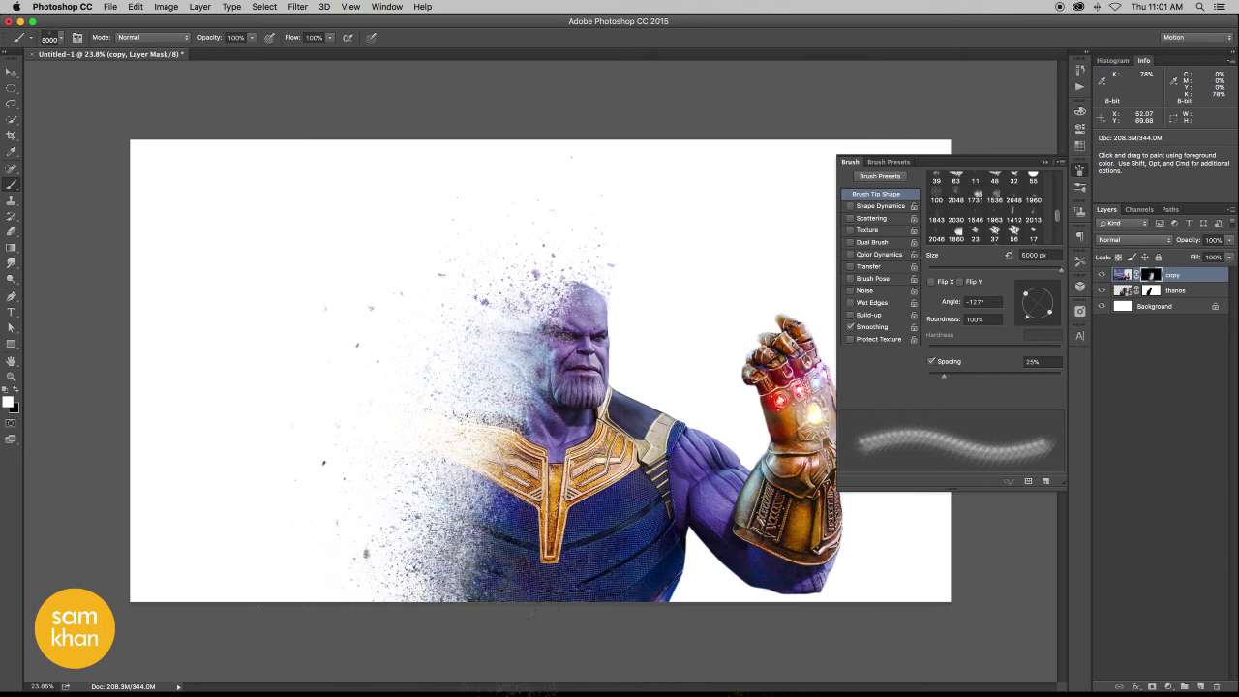
drag(465, 503, 426, 392)
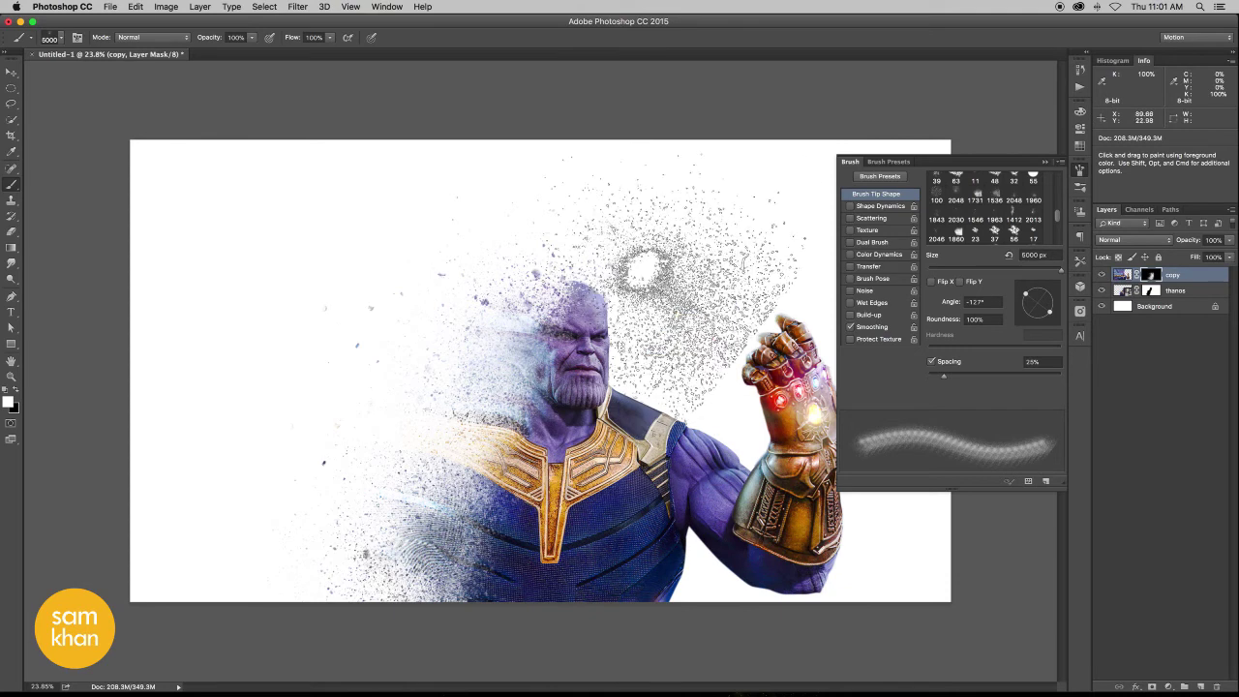
Switch to the 1843 particle brush and stamp a test burst on the left, then undo it
right_click(644, 273)
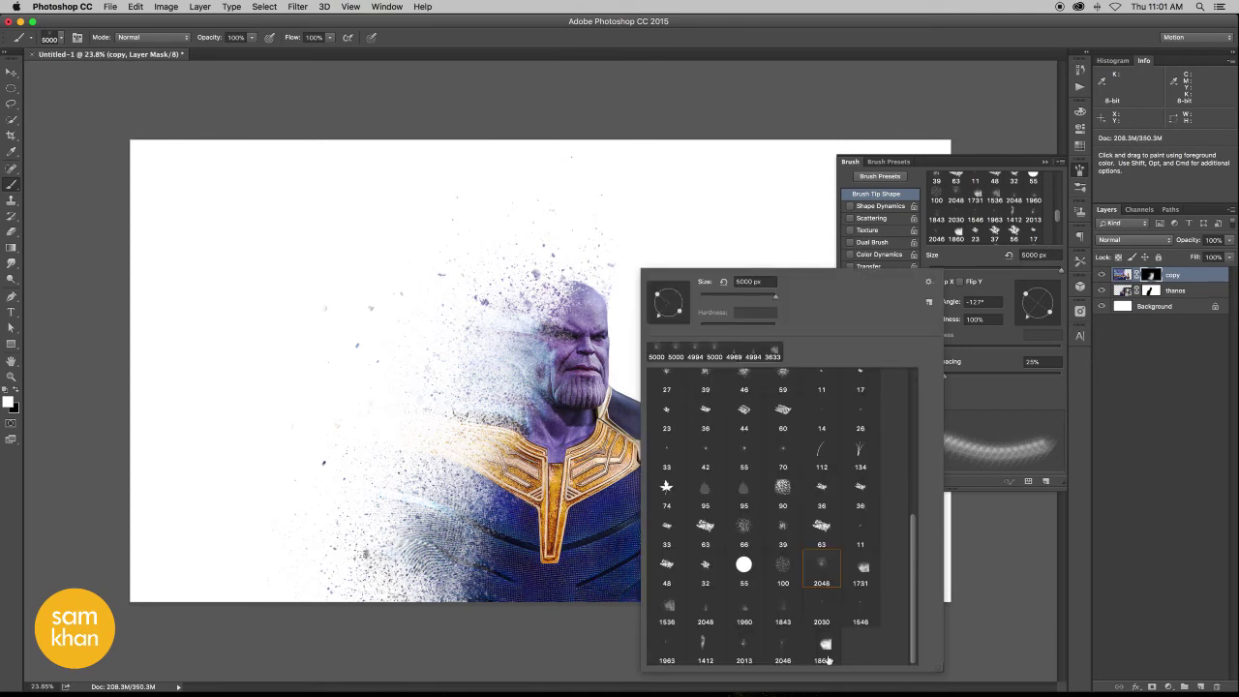
click(785, 610)
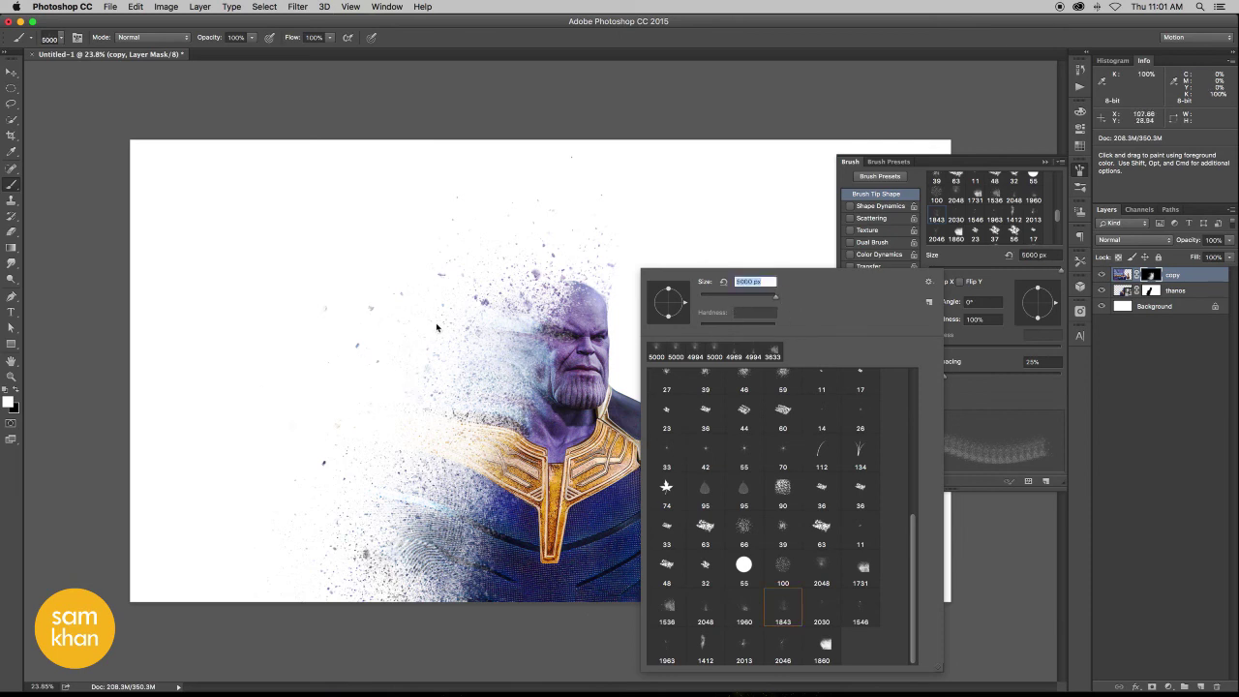
key(Return)
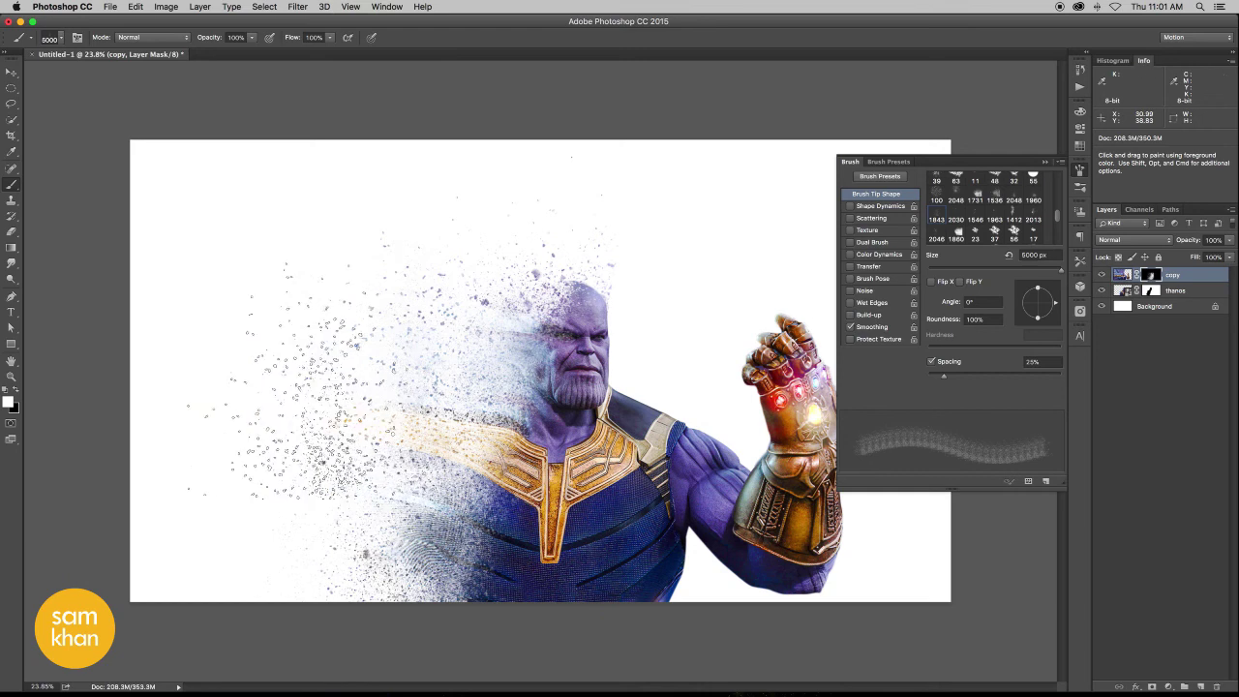
click(325, 385)
key(ctrl+z)
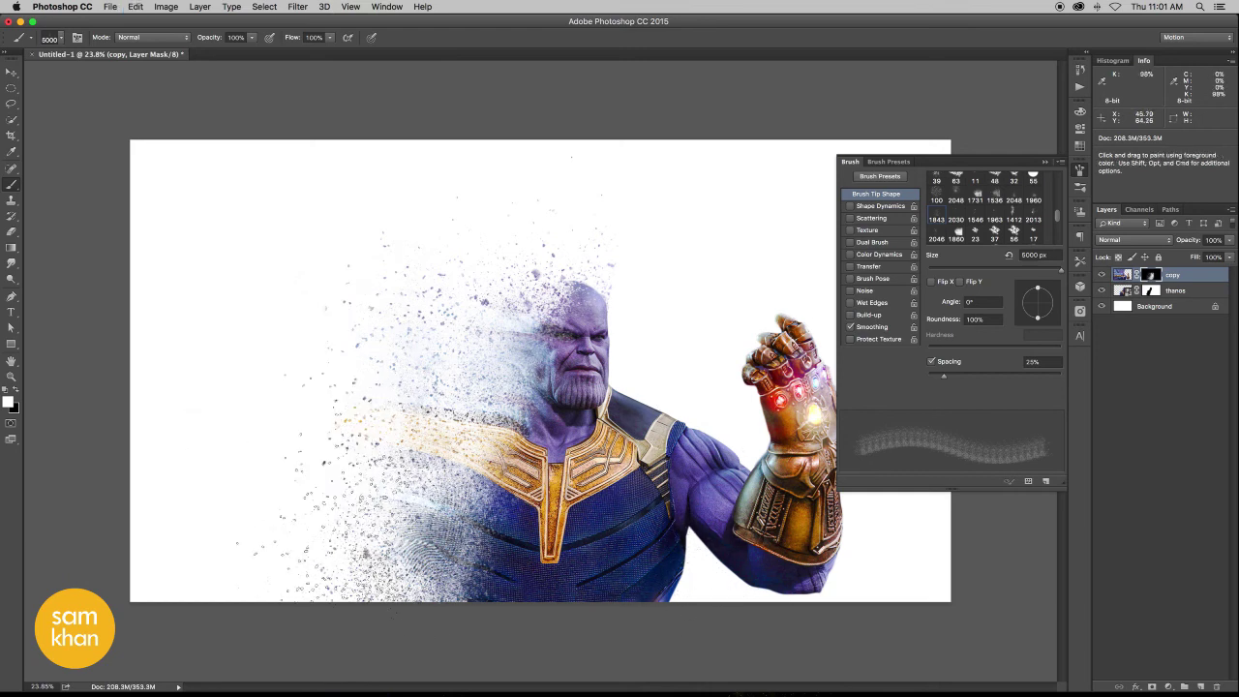
Paint scattered specks around Thanos toward the gauntlet, rotating the tip to 27° and undoing weak strokes
drag(407, 649, 782, 469)
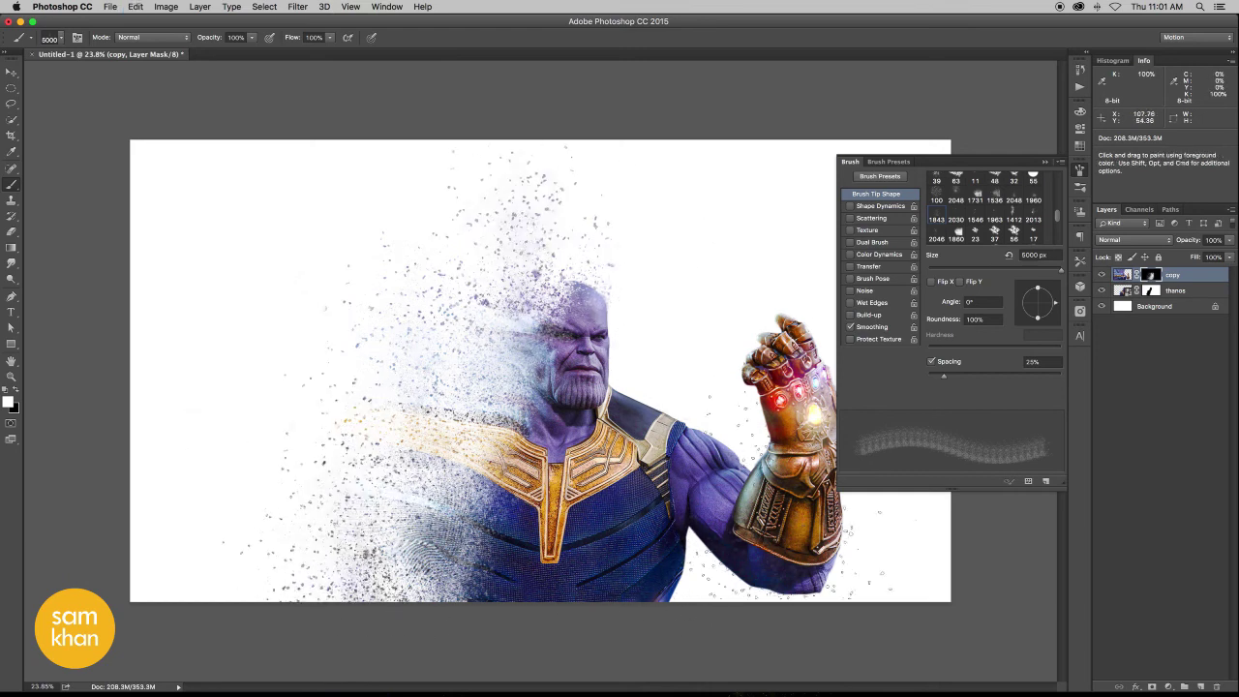
drag(280, 455, 295, 281)
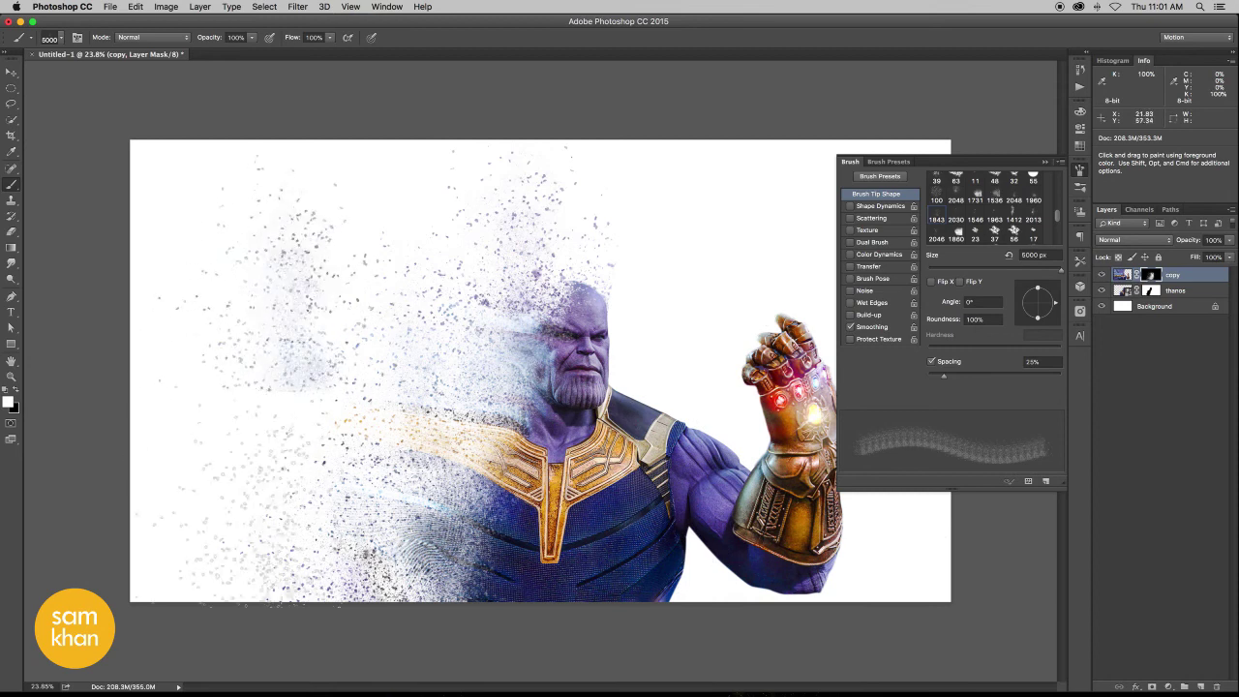
key(ctrl+z)
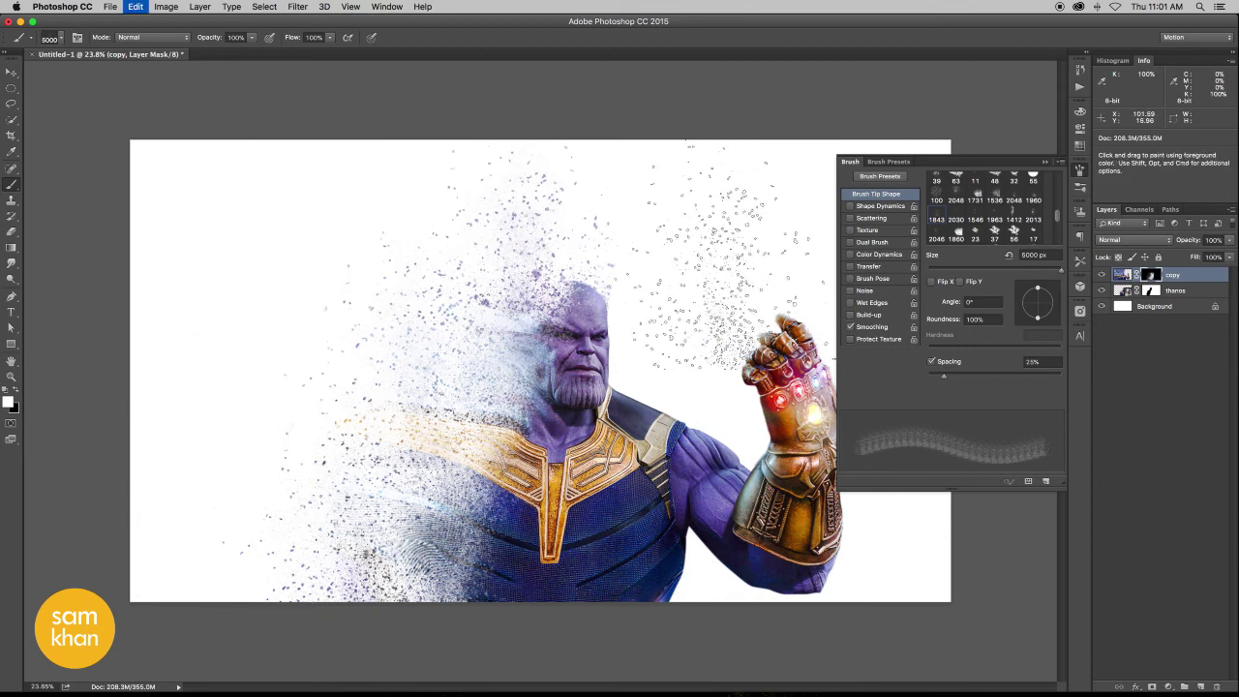
drag(1034, 283, 1070, 311)
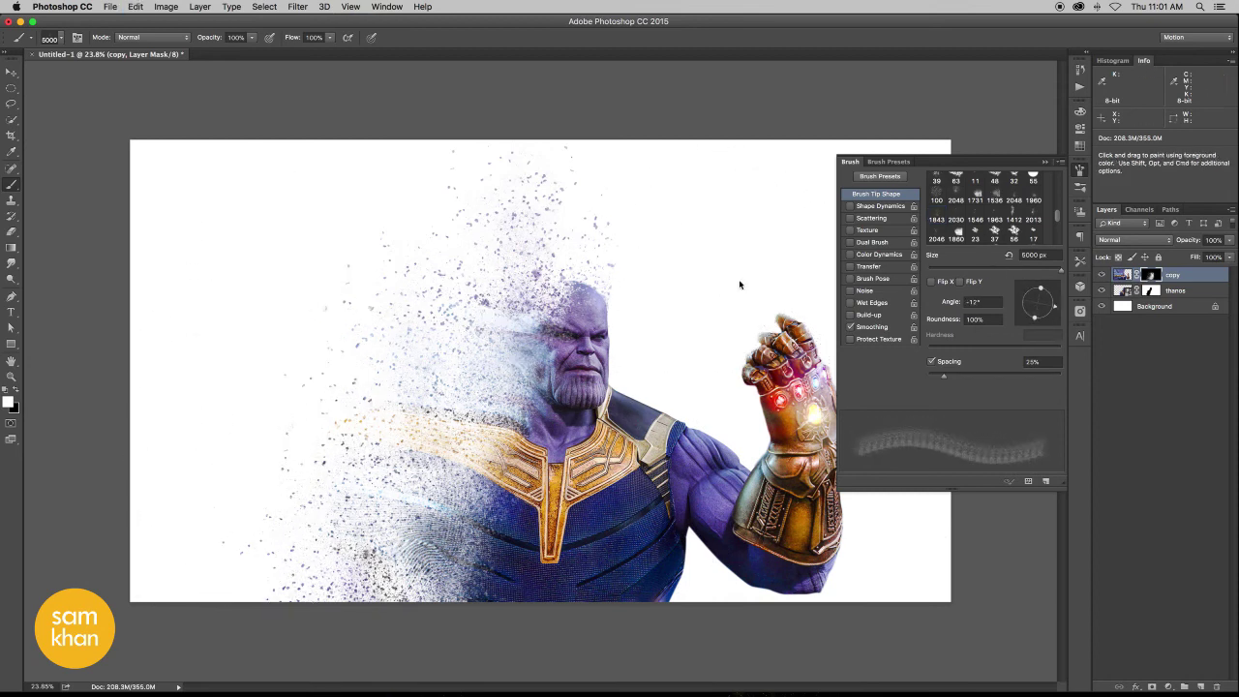
drag(739, 285, 697, 310)
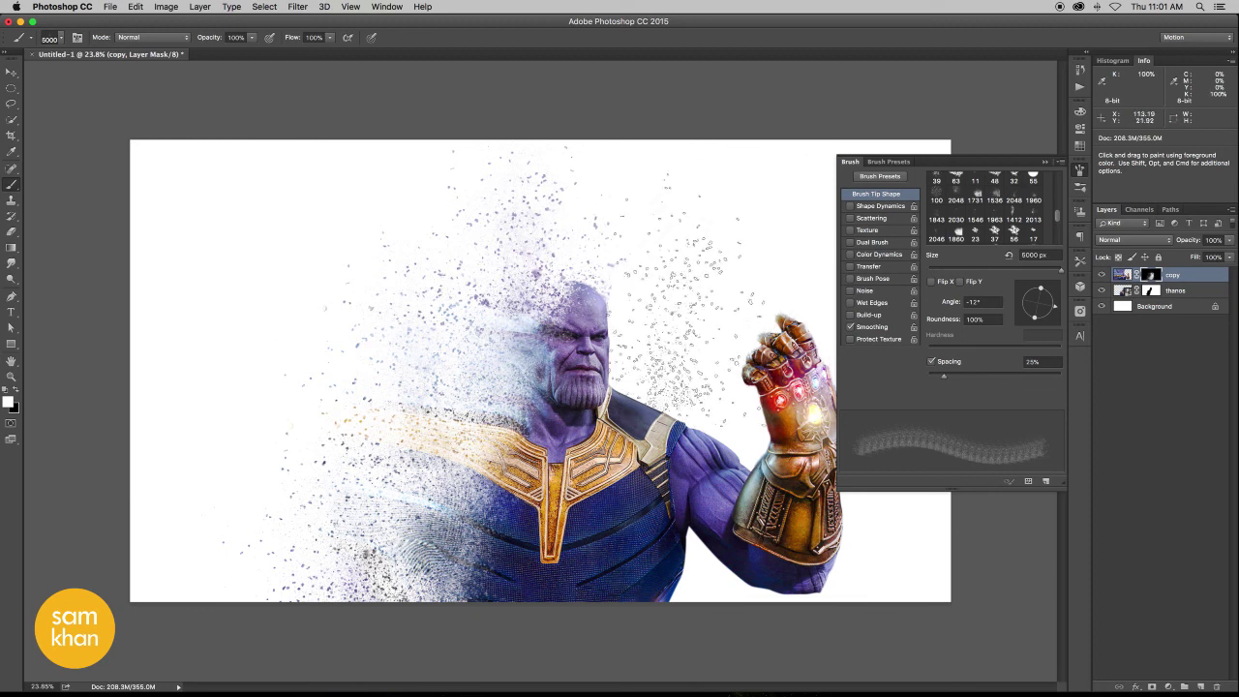
key(ctrl+z)
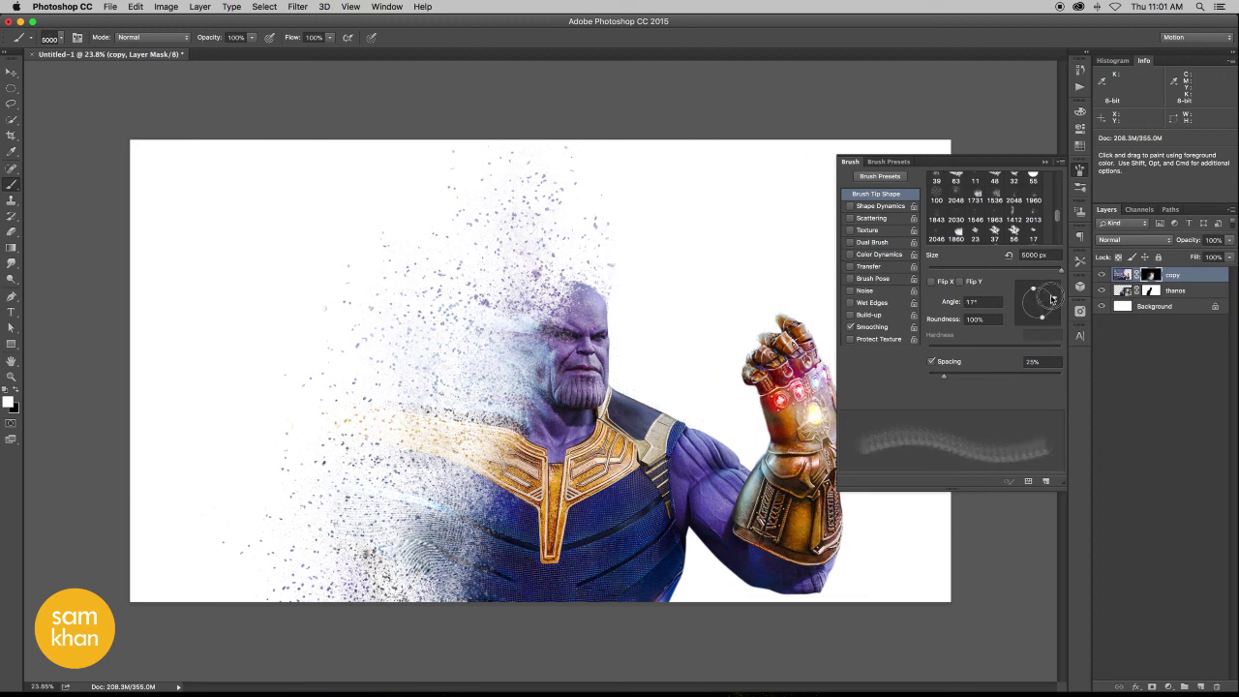
drag(1052, 299, 1050, 292)
drag(455, 348, 373, 426)
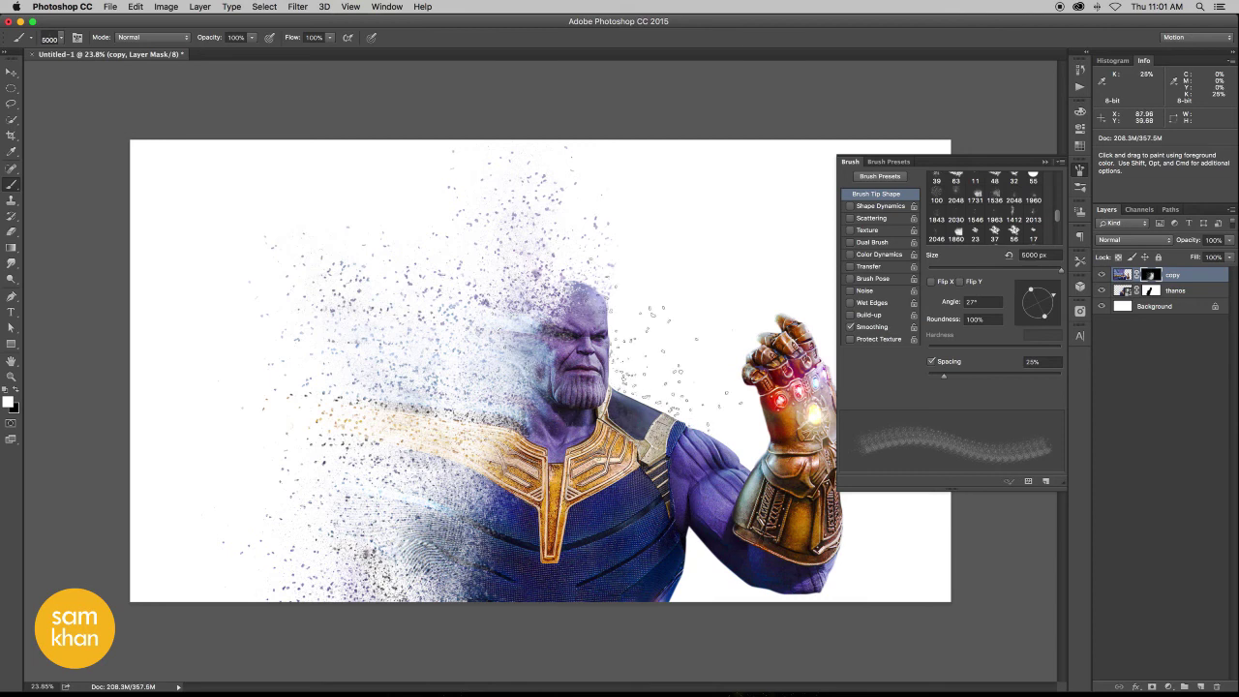
Switch to the 2046 particle brush and stamp dark dust fragments on the left, undoing the last stroke
right_click(446, 346)
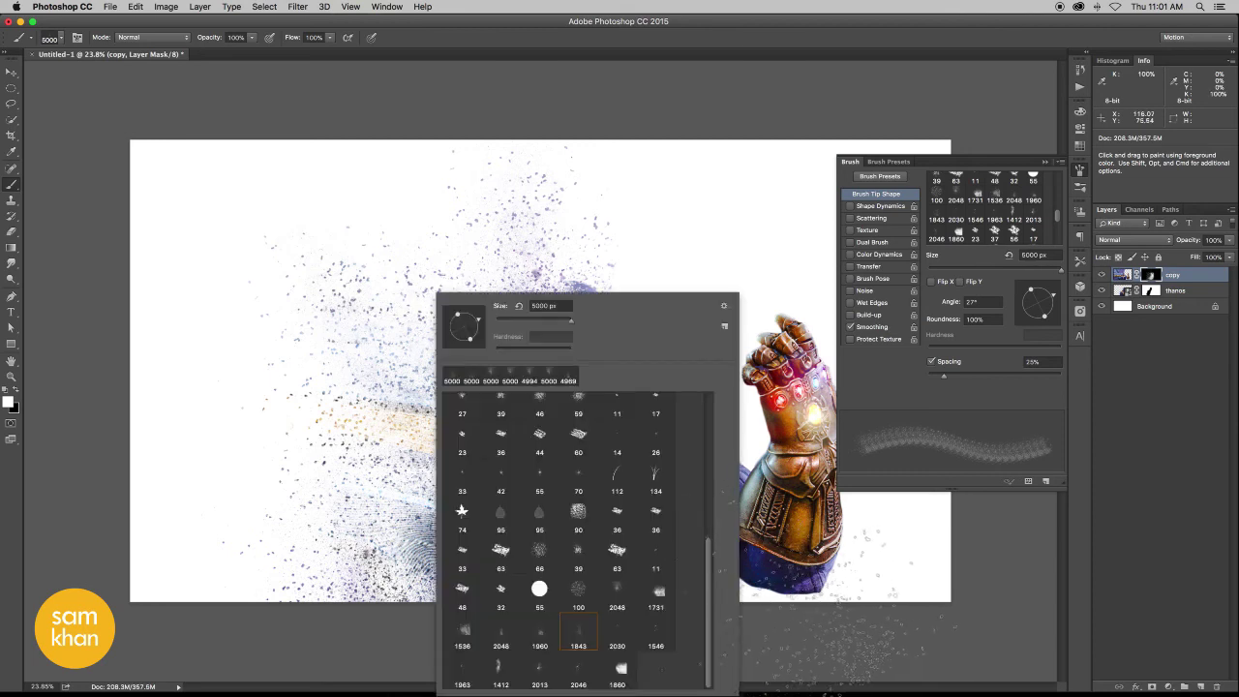
click(575, 675)
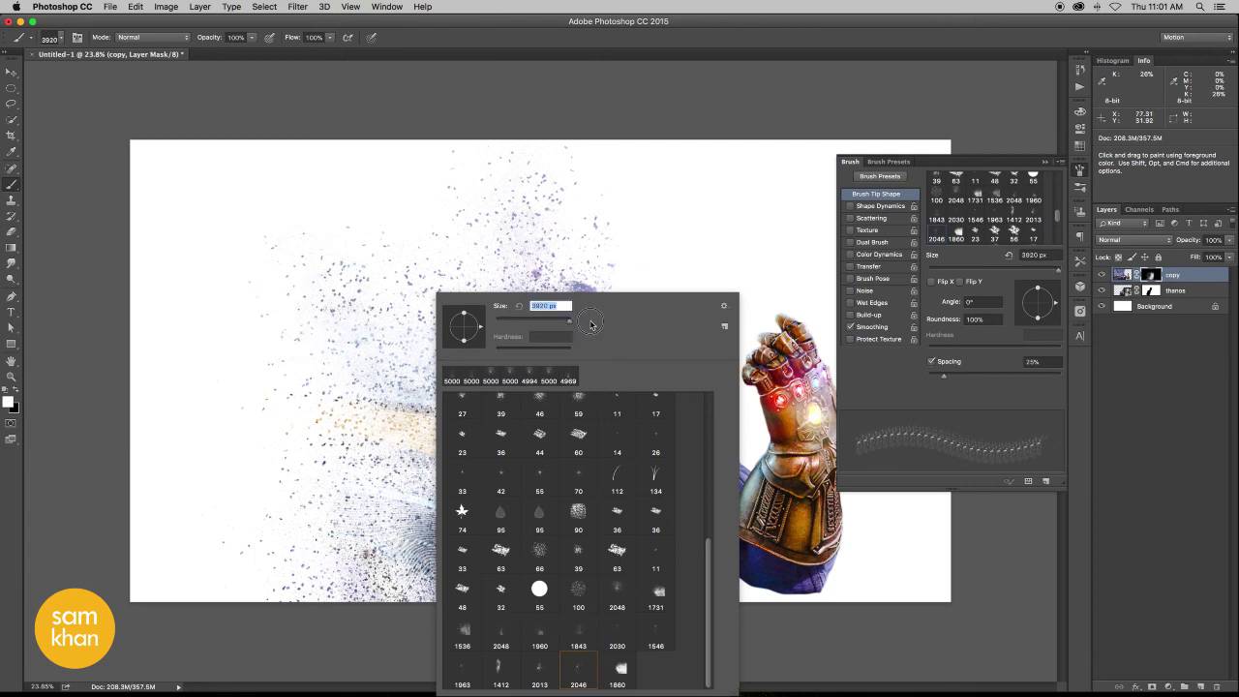
text(5000)
key(Return)
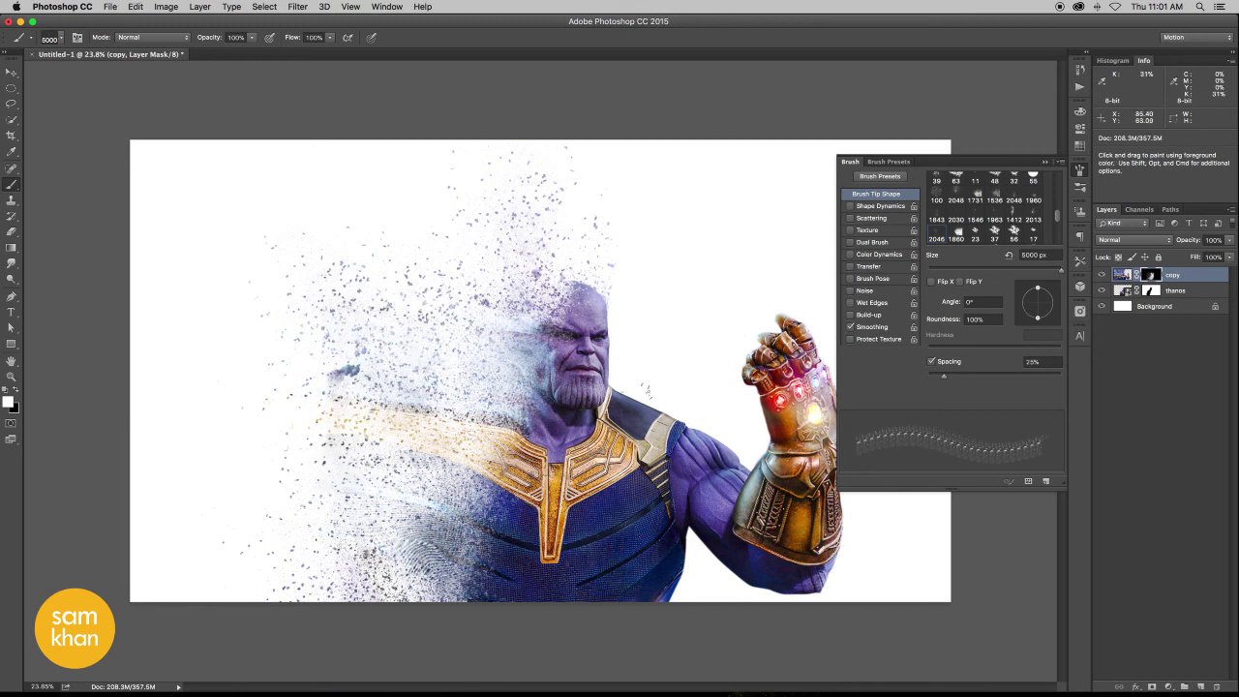
click(401, 308)
click(511, 538)
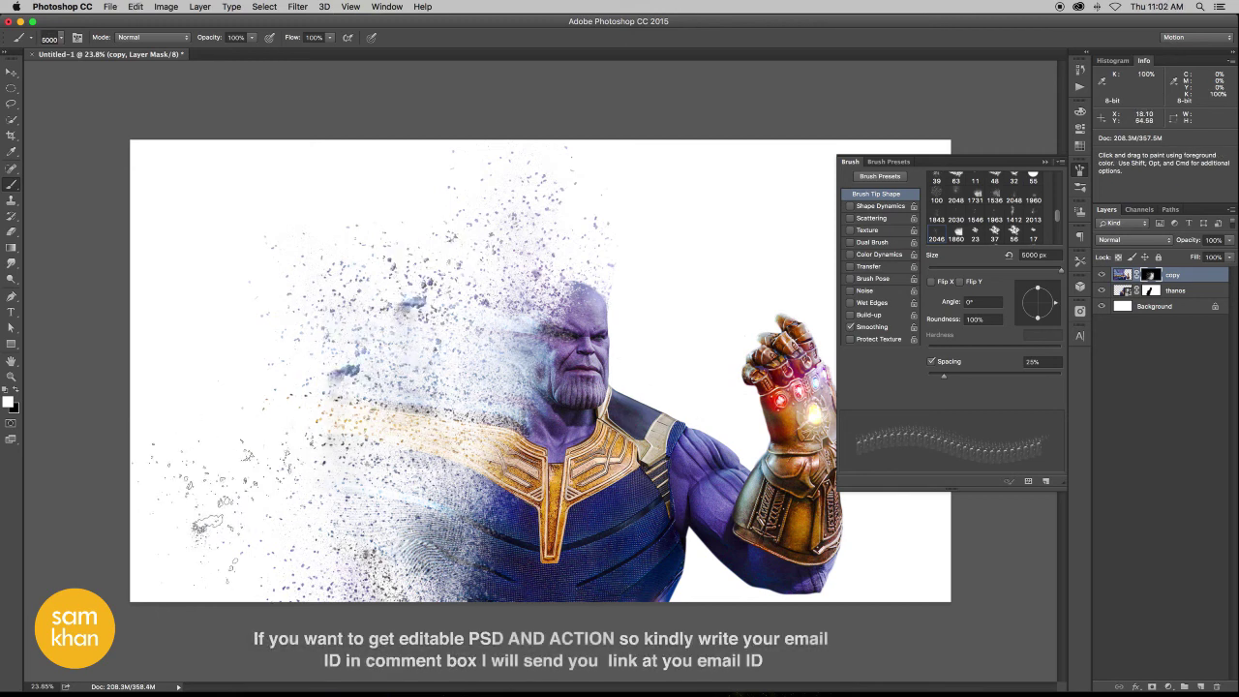
drag(658, 530, 275, 526)
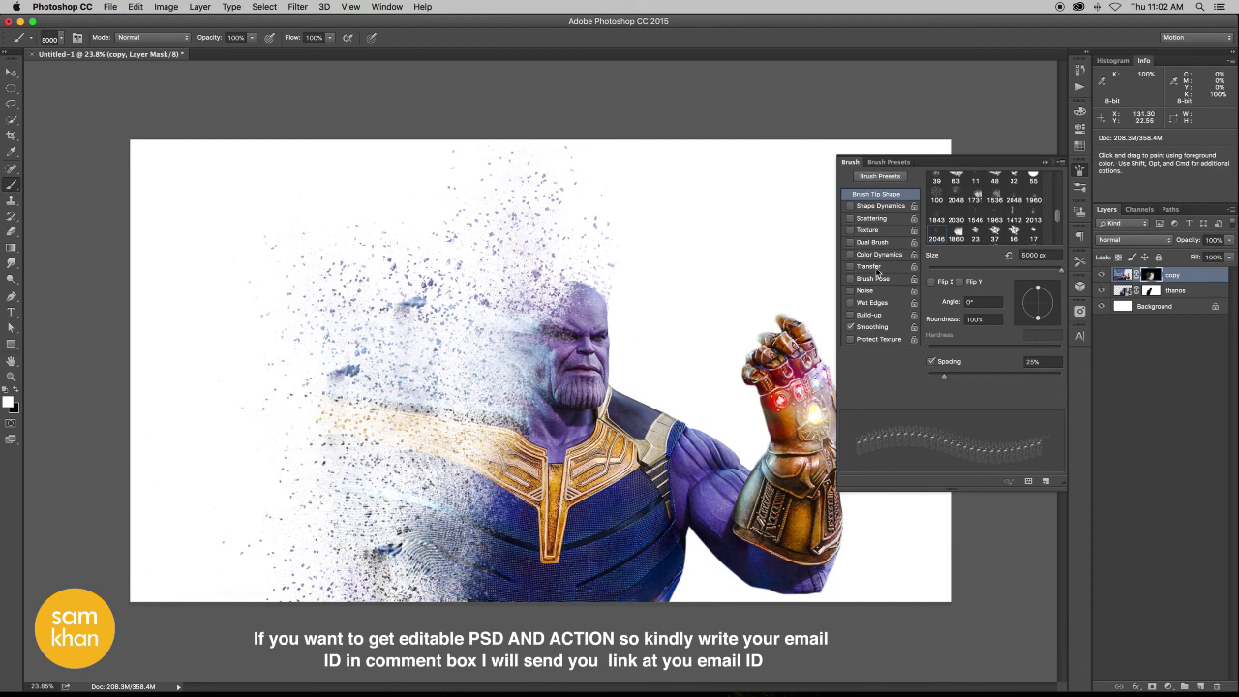
key(ctrl+z)
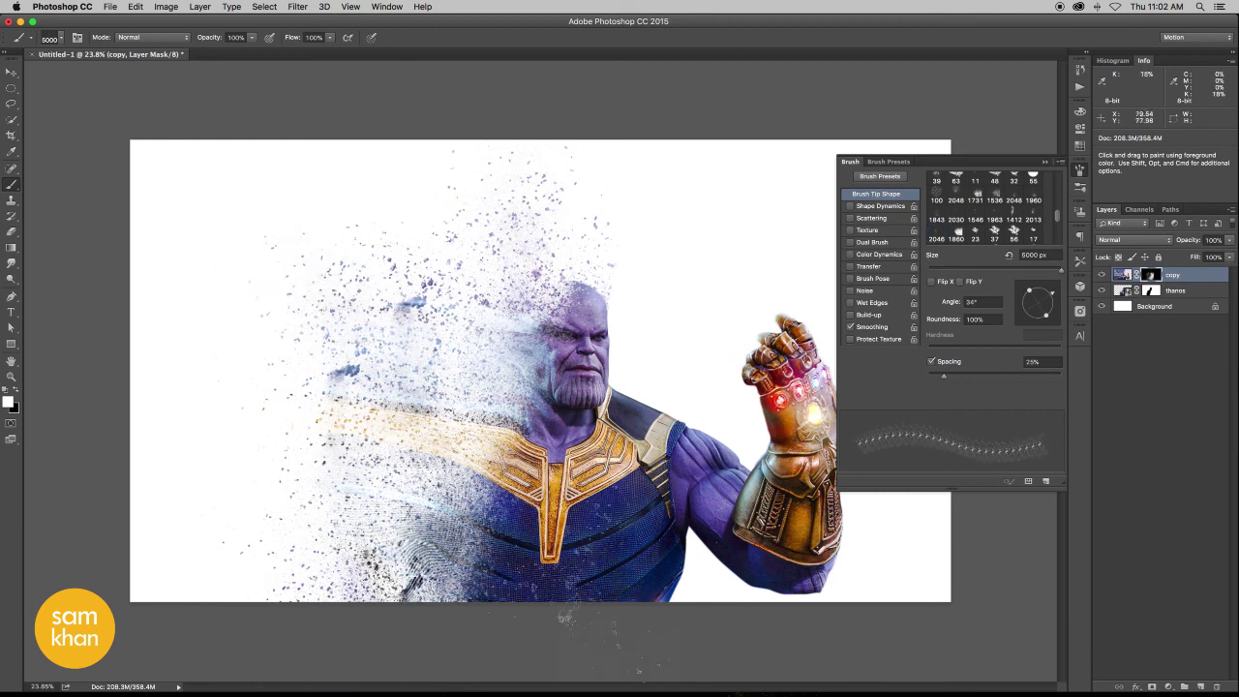
Switch to the 1963 particle brush tip and enlarge it to nearly 5000 px
right_click(406, 284)
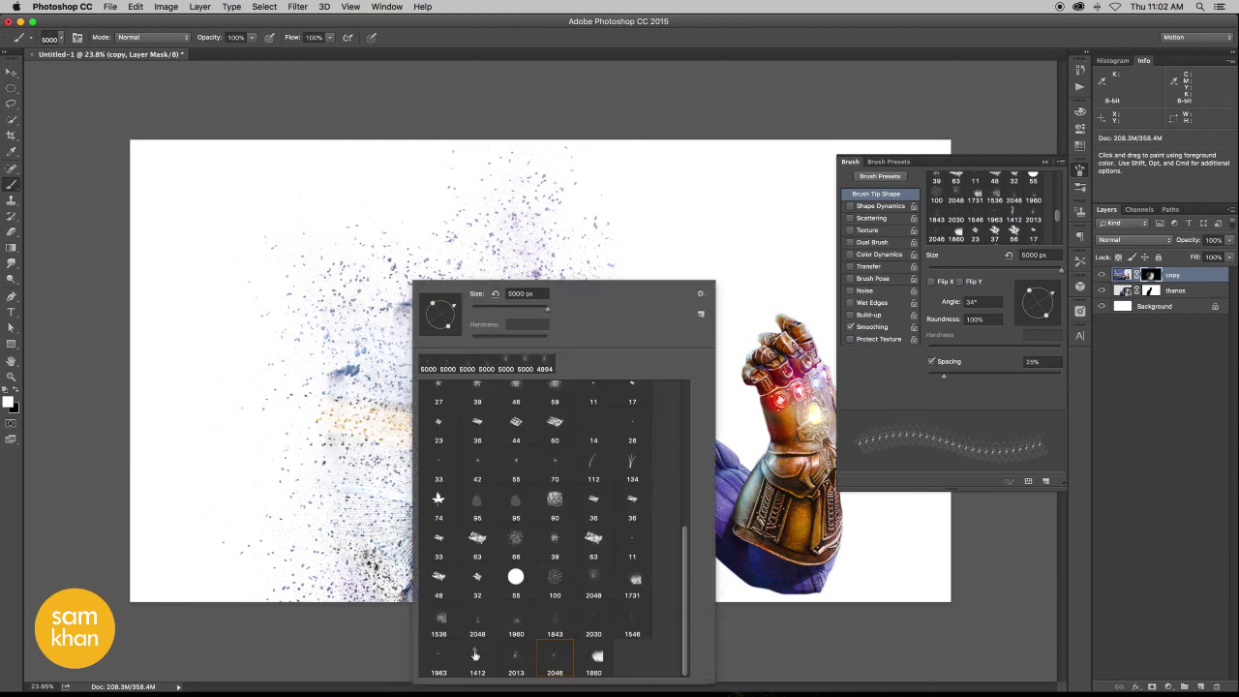
click(439, 658)
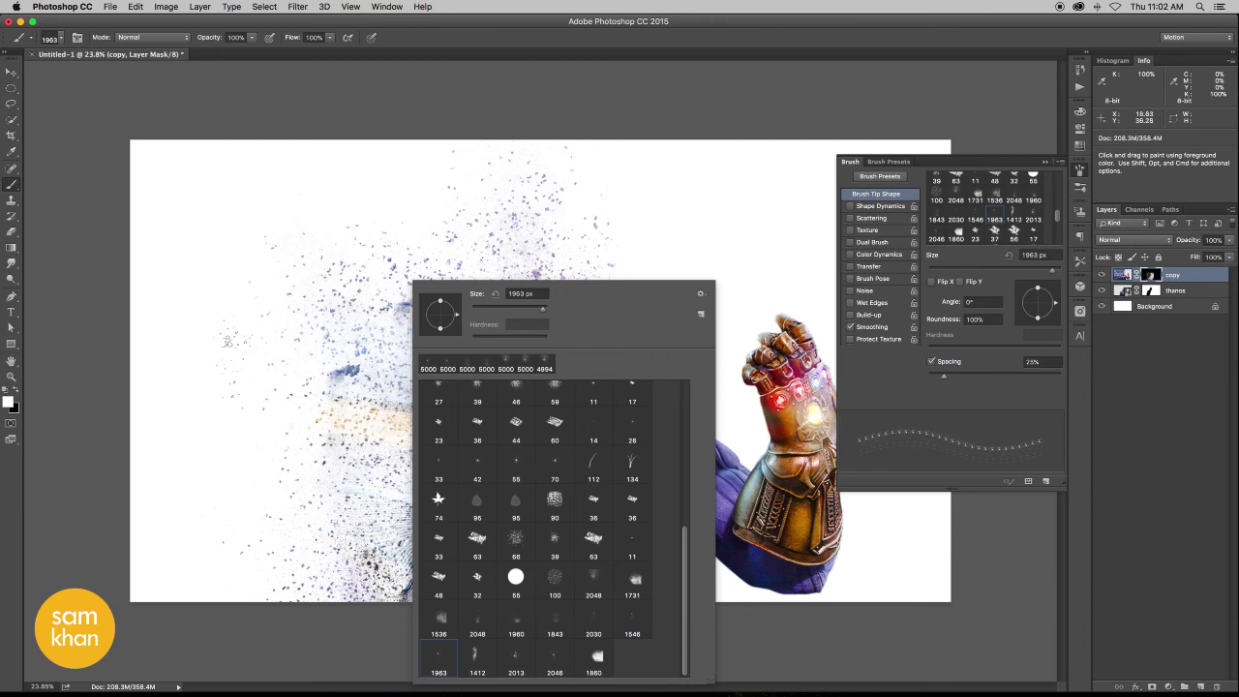
click(237, 339)
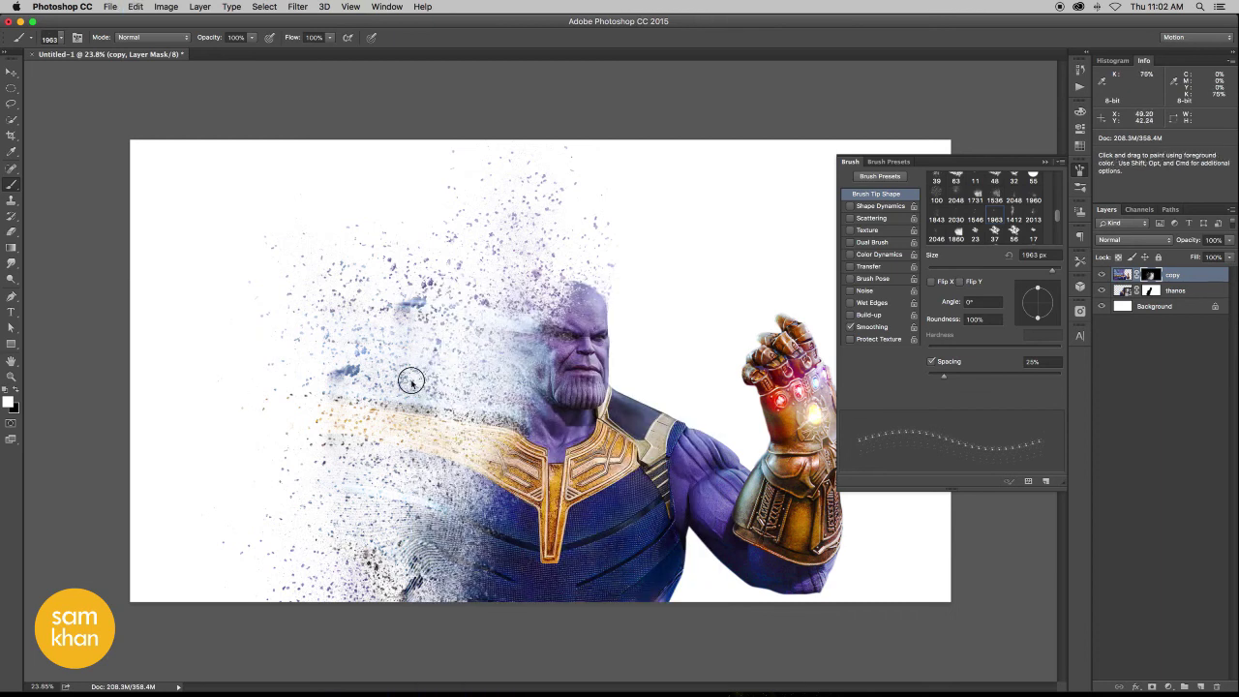
drag(411, 380, 324, 388)
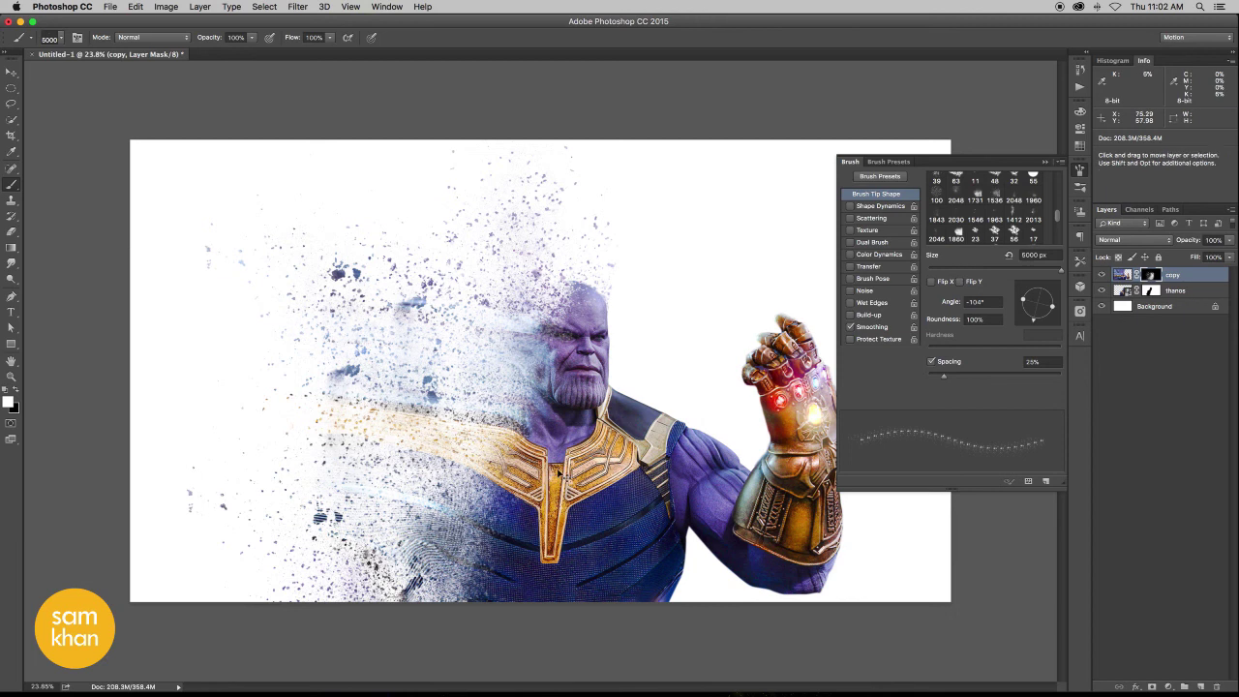
Zoom in on the head, then close the Brush panel, hide all panels and zoom out to the full image
drag(478, 460, 620, 463)
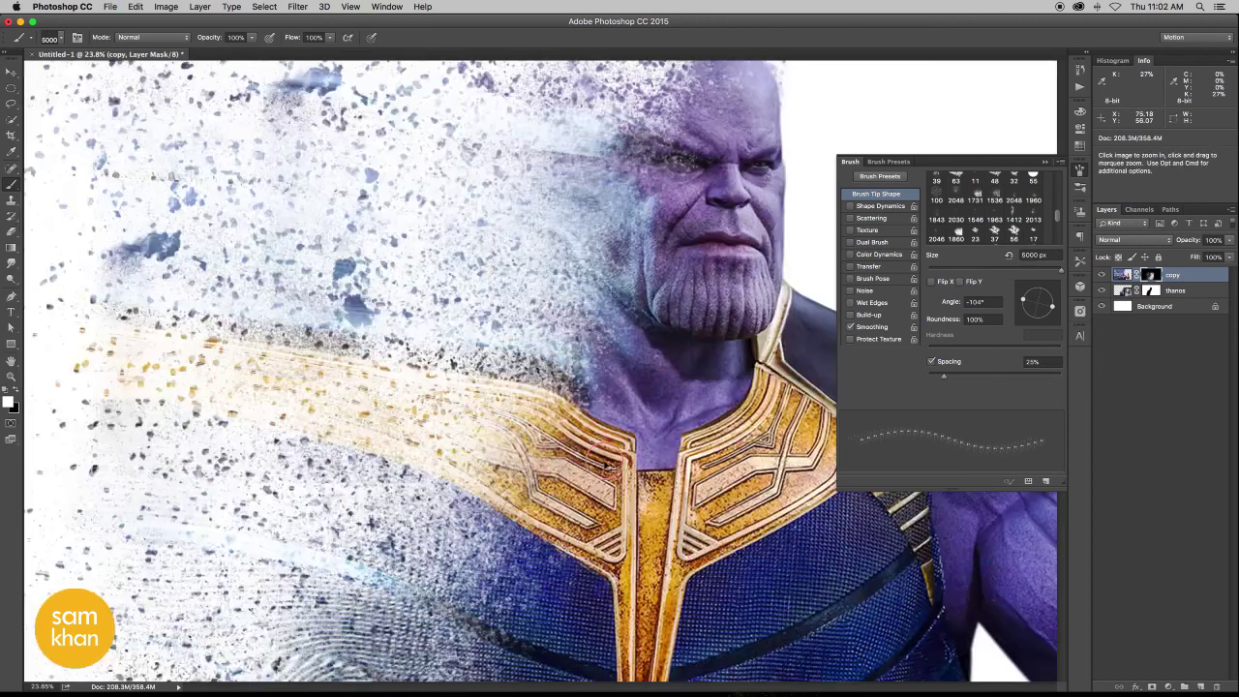
key(v)
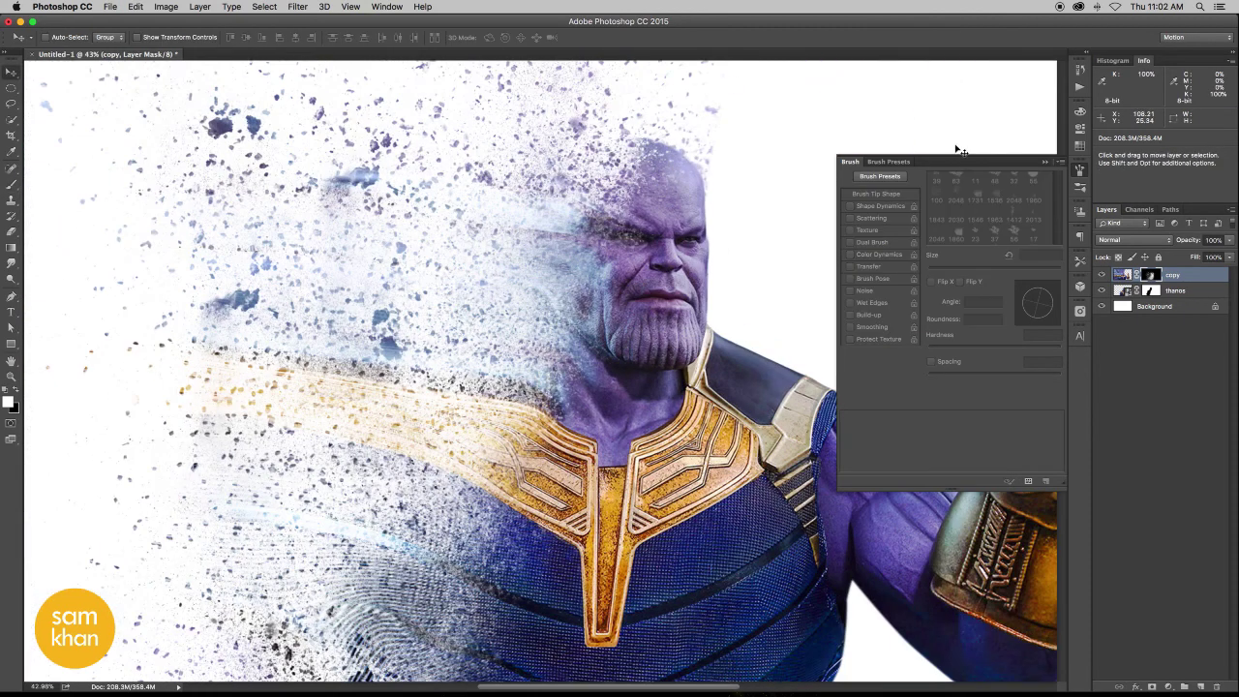
click(1079, 172)
key(Tab)
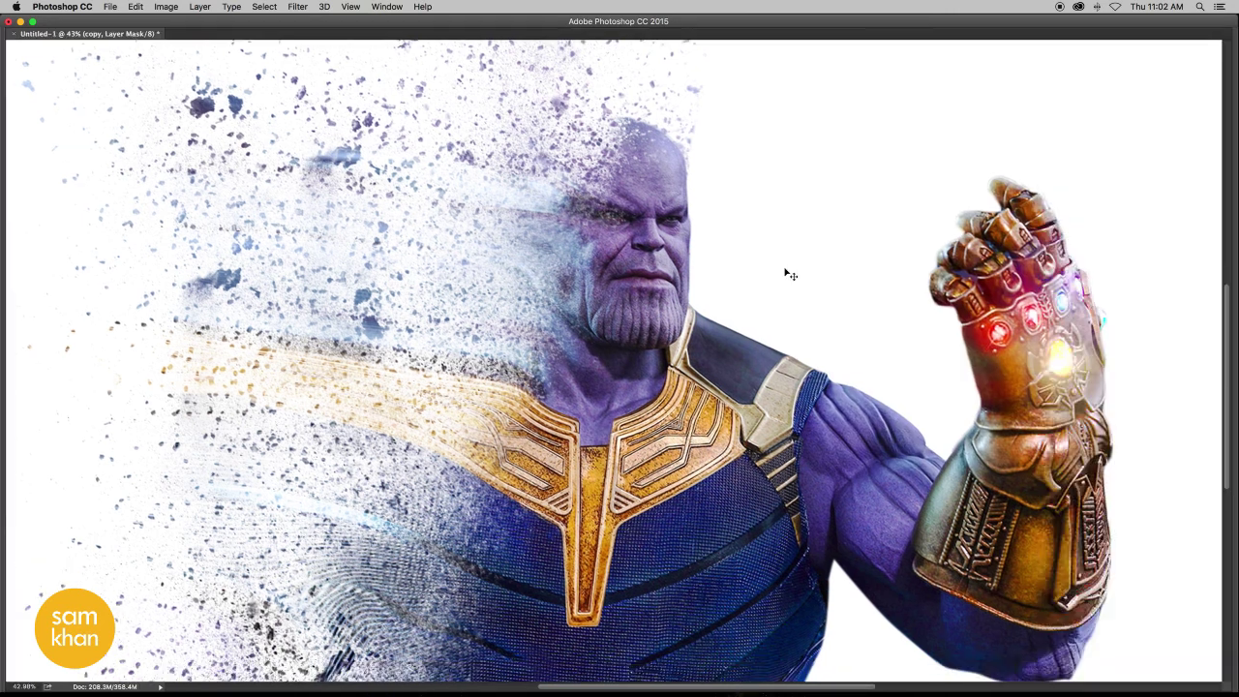
key(ctrl+minus)
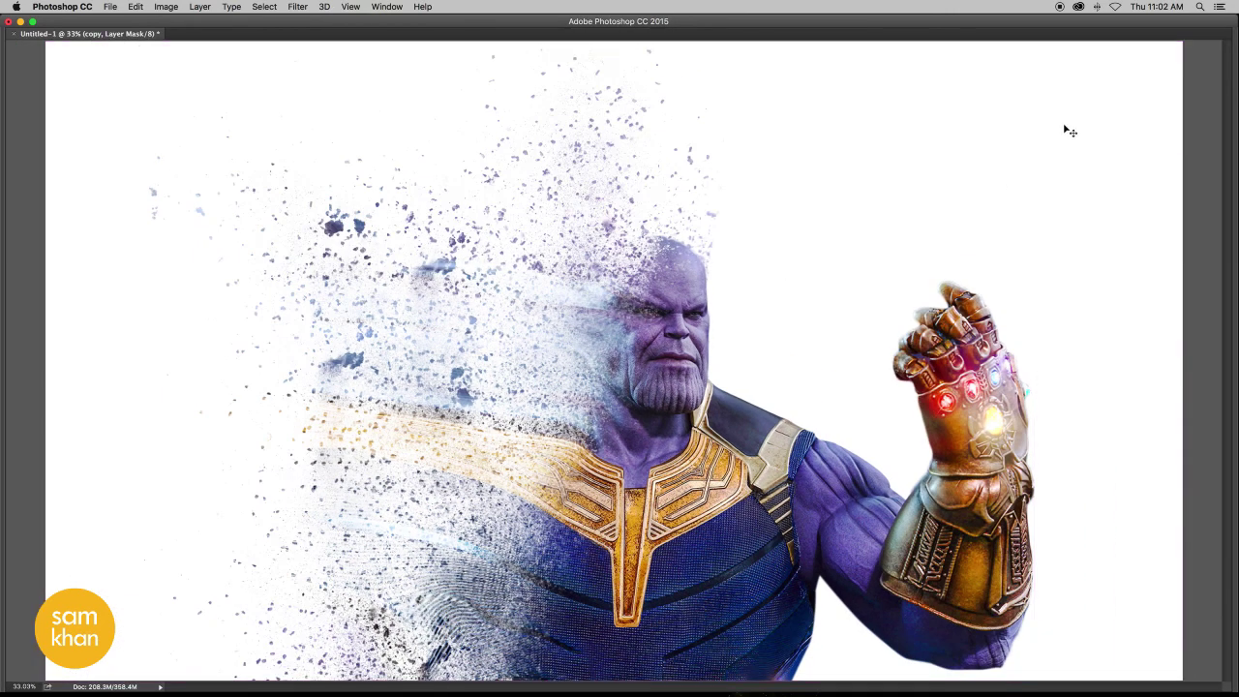